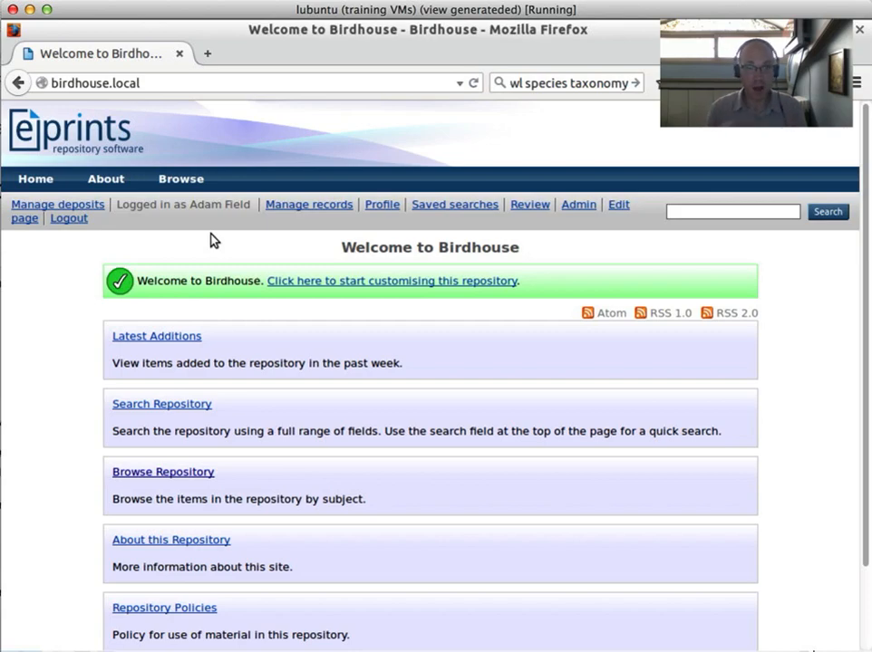
- Open the repository's browse listing by subject and look through the Library of Congress subject tree
mouse_move(171, 174)
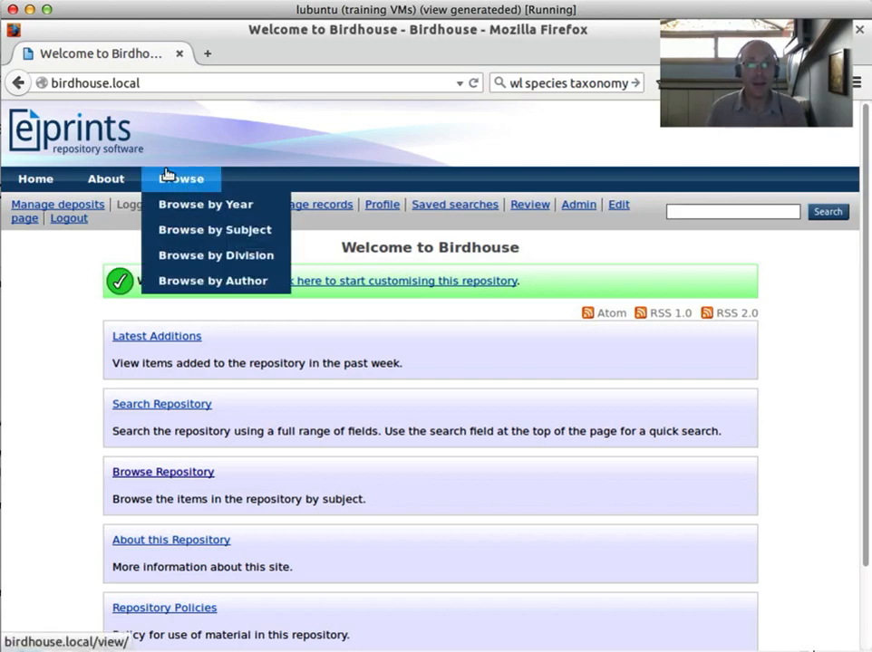
left_click(195, 234)
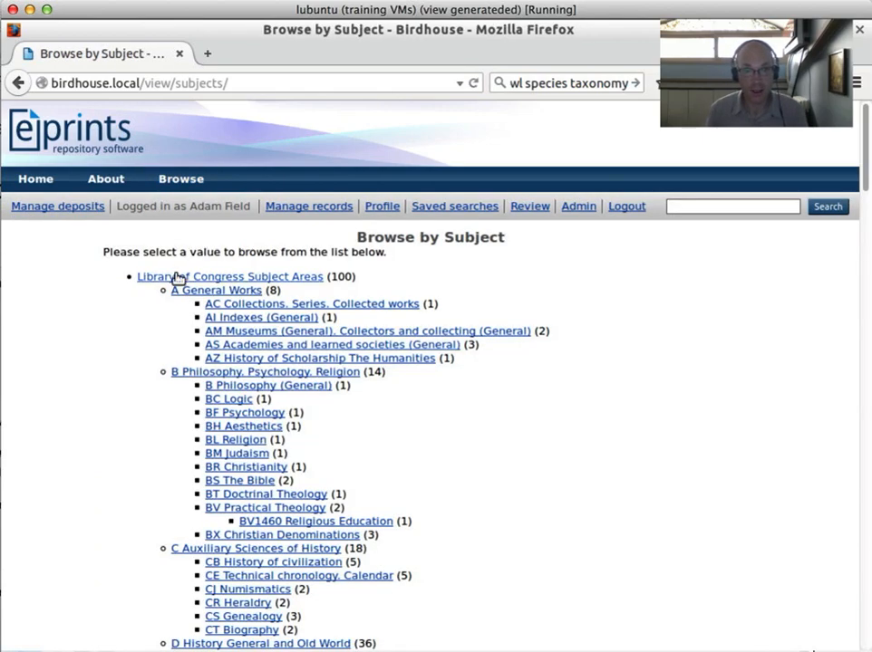
scroll(301, 525, "down", 7)
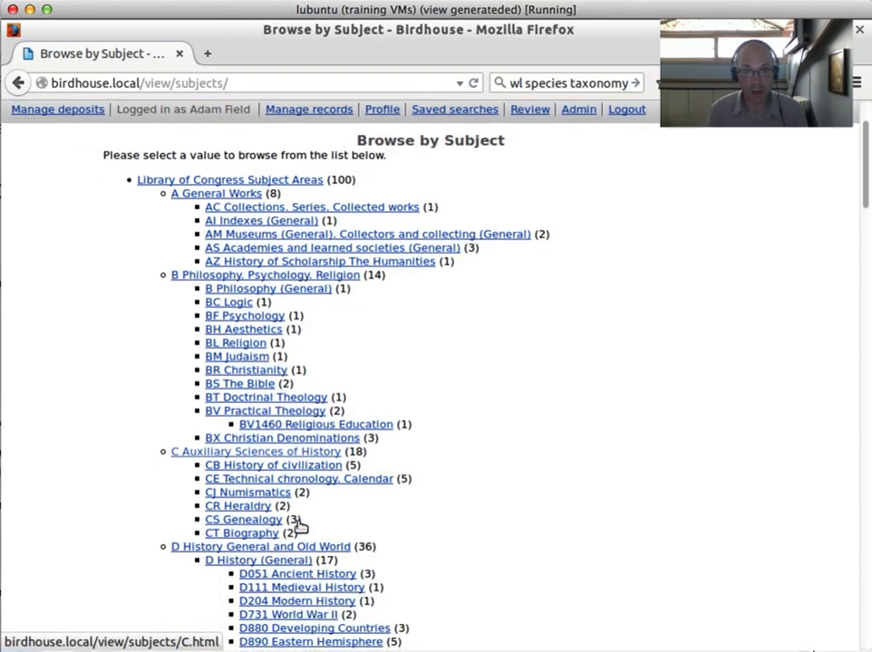
scroll(302, 526, "down", 8)
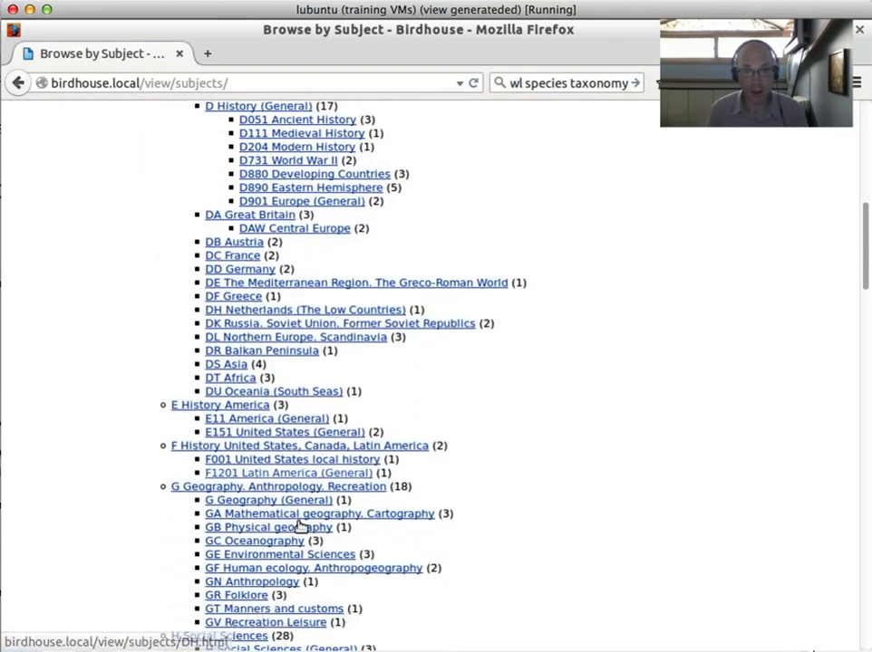
scroll(300, 527, "down", 7)
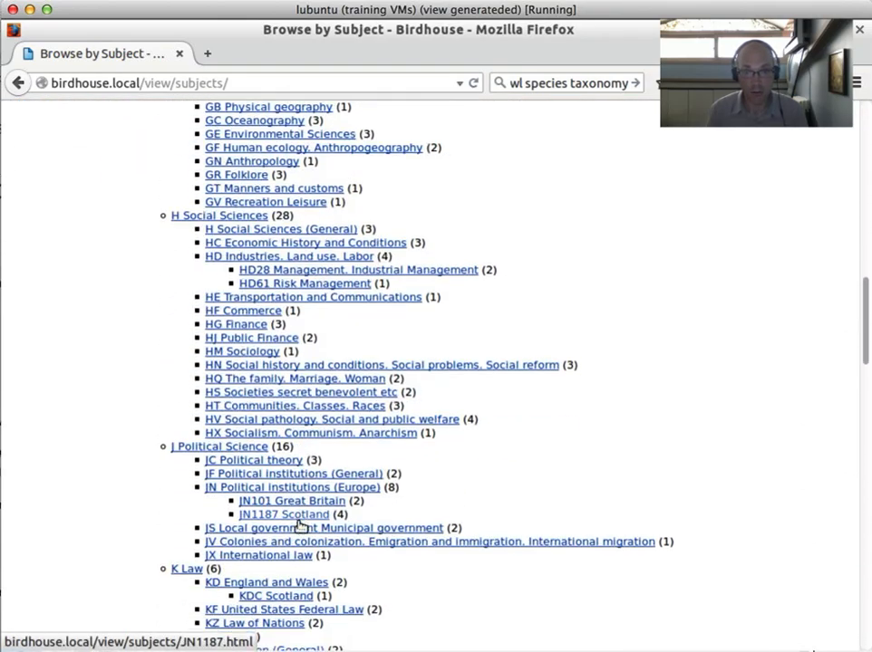
scroll(282, 415, "up", 20)
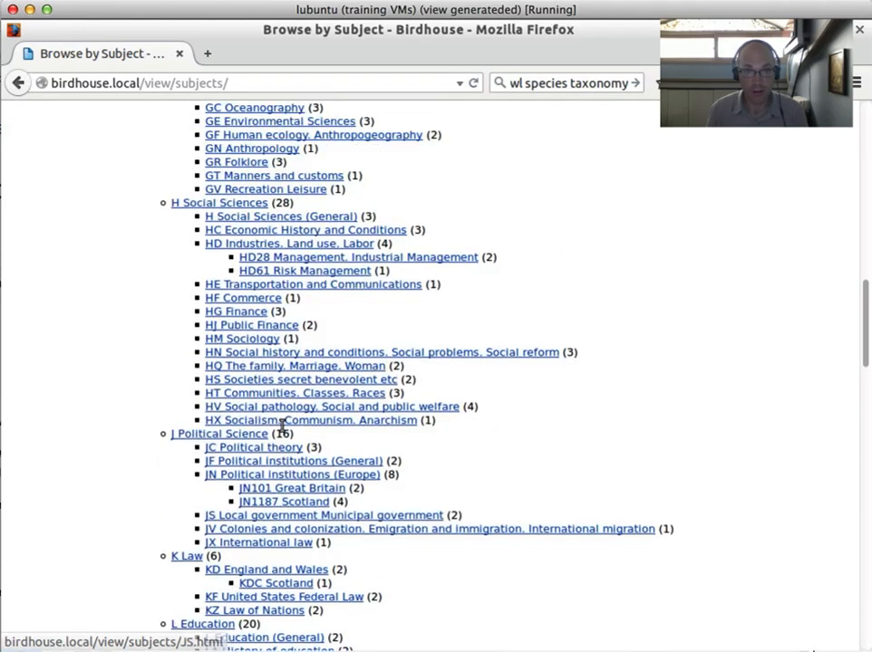
- Open the repository's browse listing by division to view the university structure
mouse_move(188, 182)
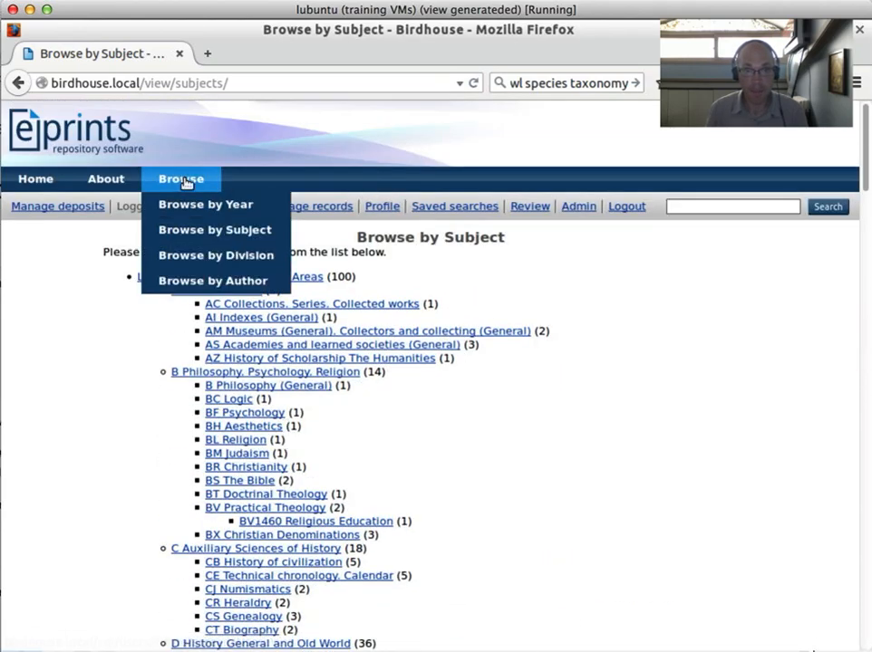
left_click(168, 256)
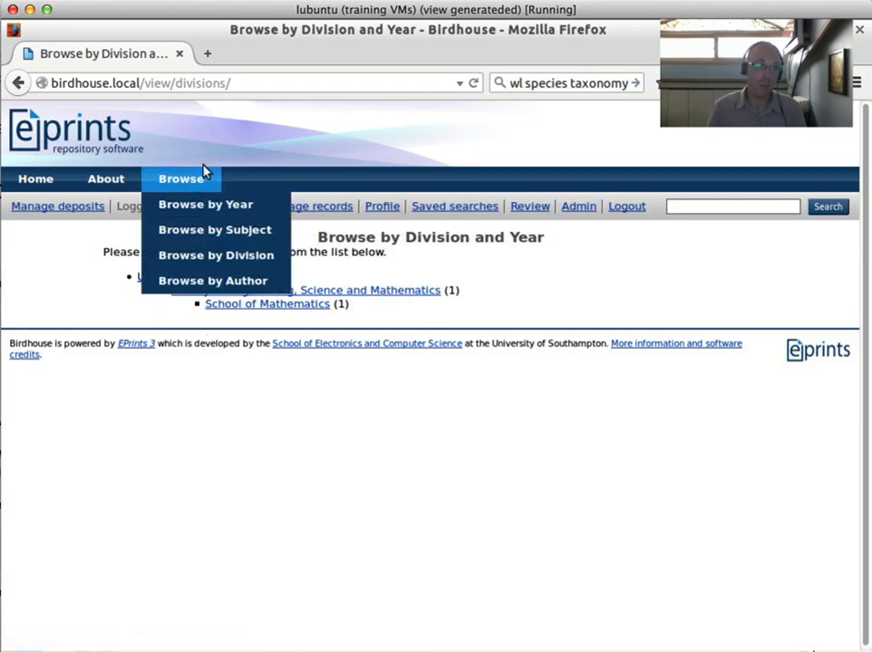
mouse_move(238, 183)
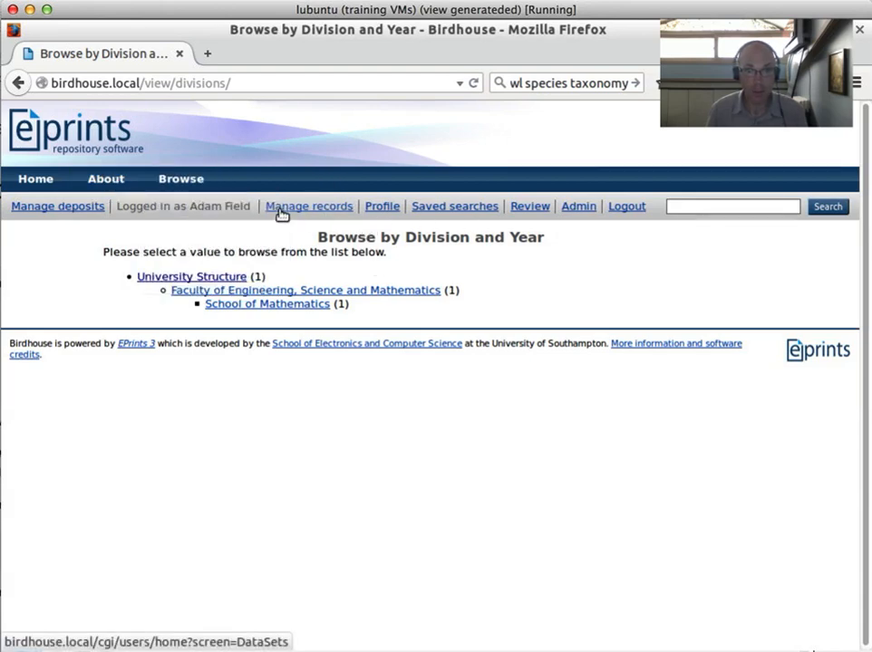
- Open the untitled article in the user work area for editing and go to the Divisions field in its Details stage
left_click(62, 208)
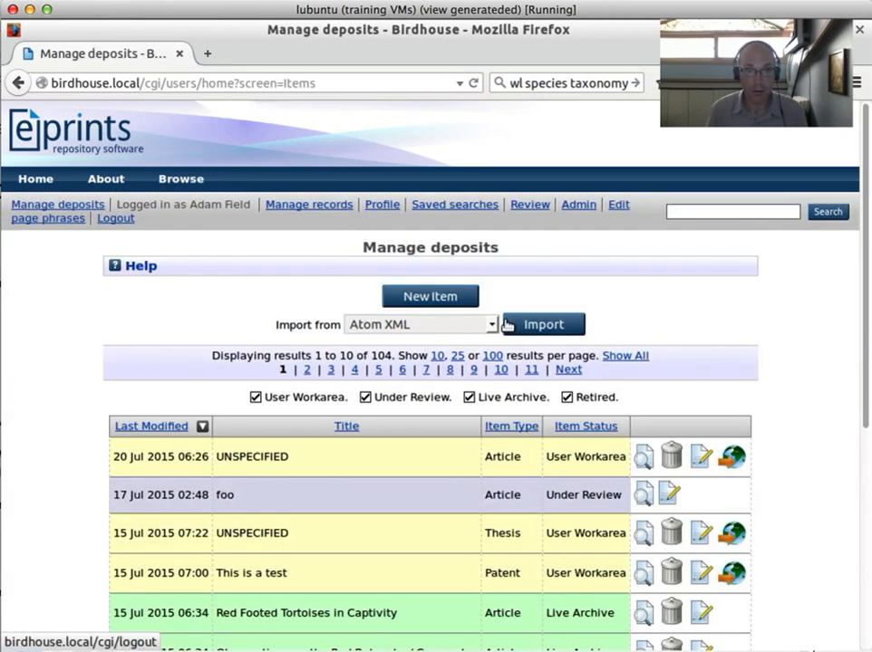
left_click(701, 456)
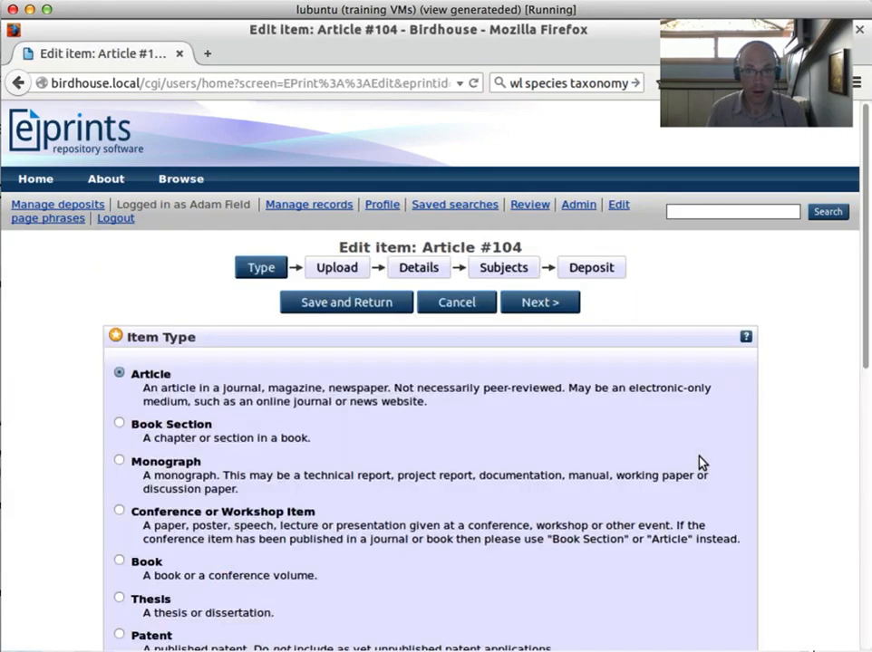
left_click(424, 275)
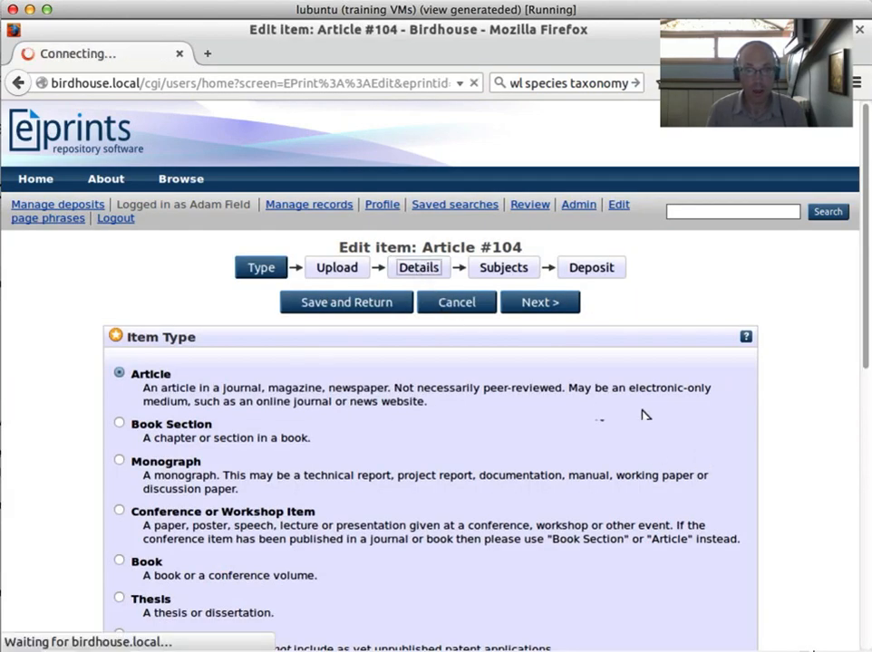
scroll(812, 434, "down", 10)
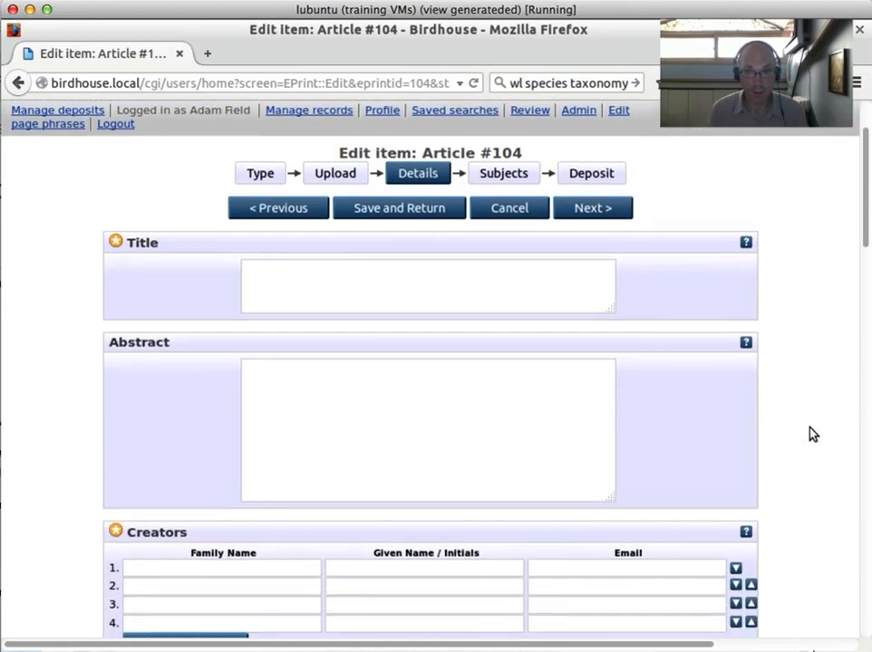
scroll(812, 434, "down", 7)
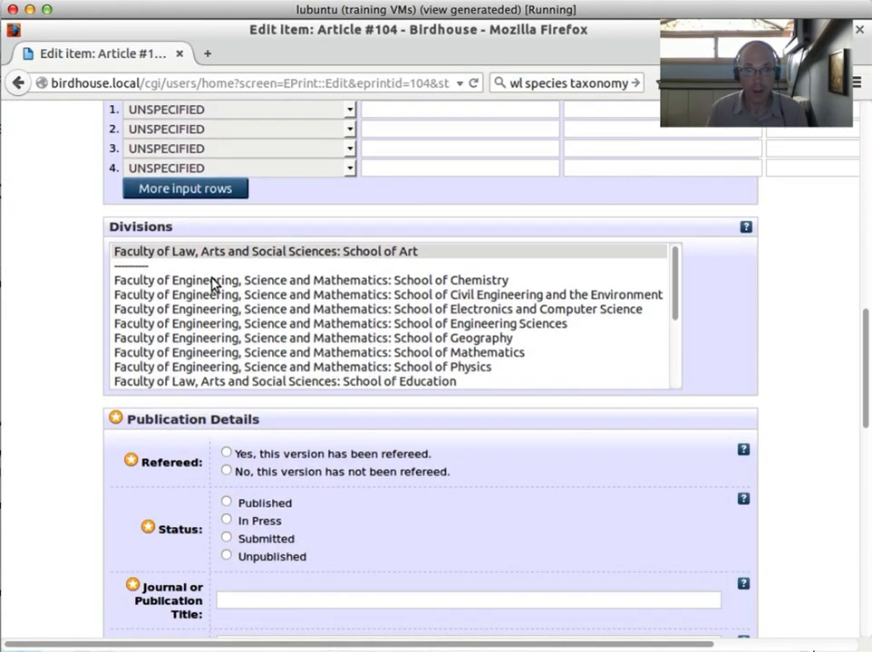
- Set the article's division to Faculty of Engineering, Science and Mathematics: School of Civil Engineering and the Environment
left_click(395, 296)
left_click_drag(678, 294, 677, 379)
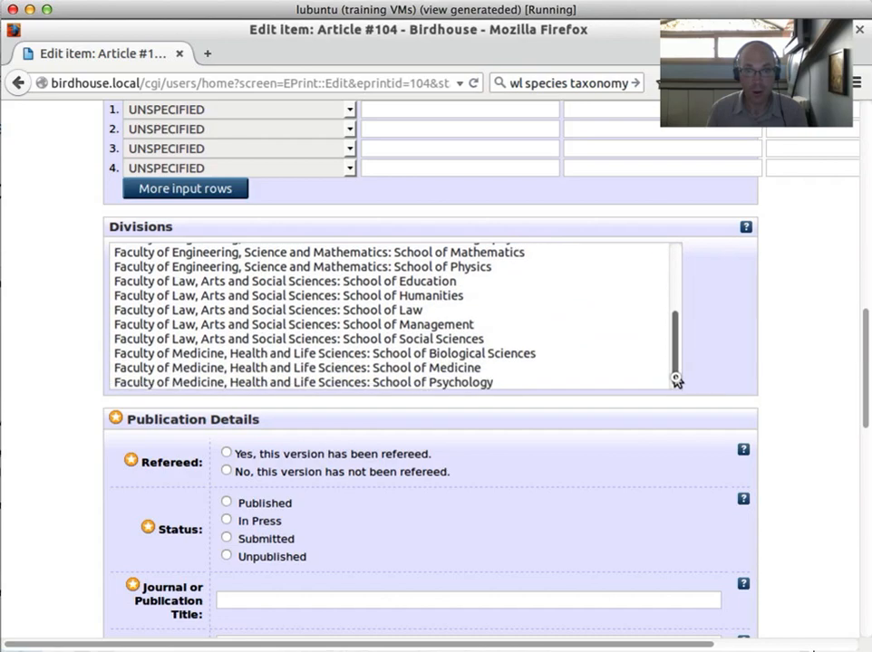
left_click(127, 354)
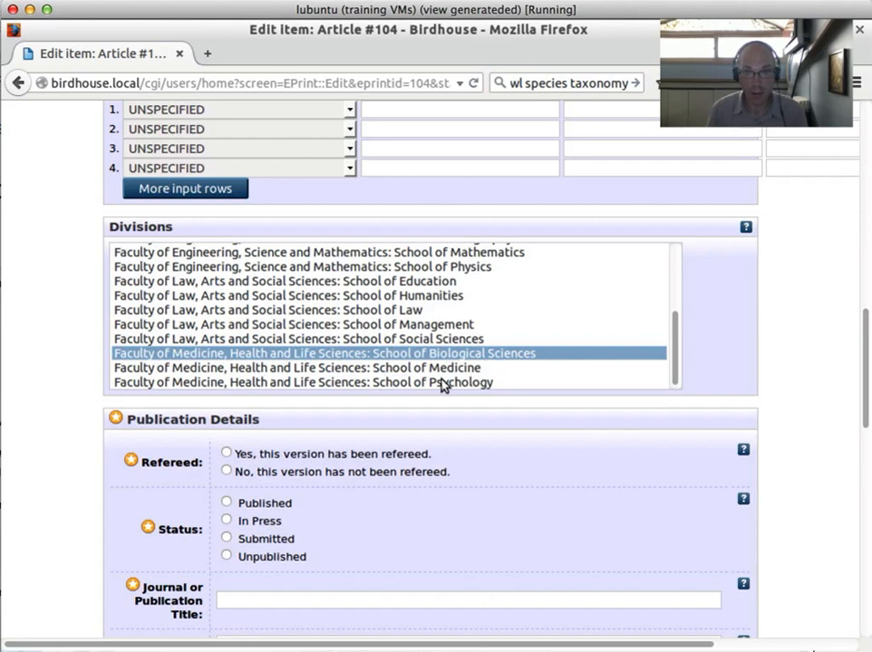
left_click_drag(441, 385, 401, 301)
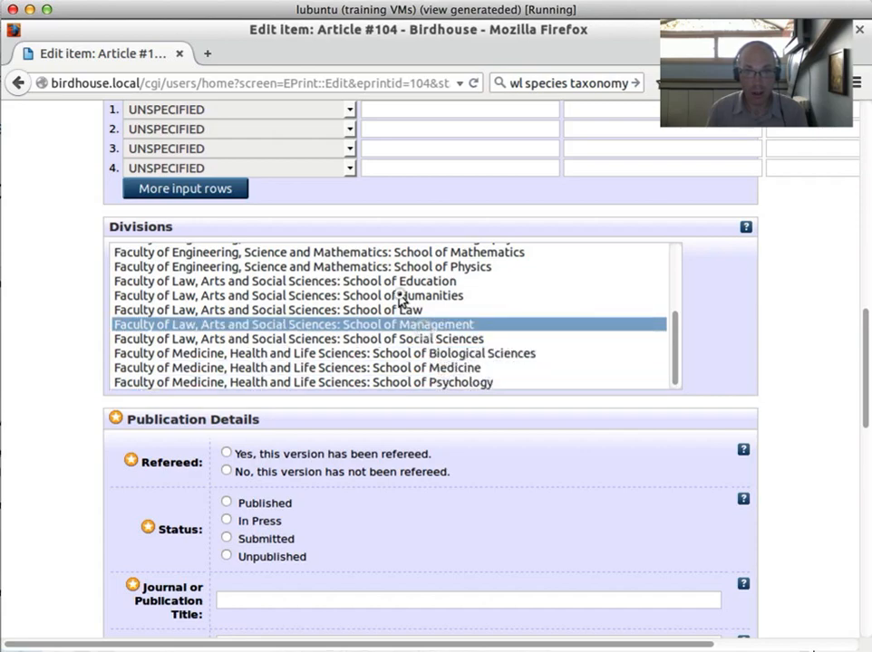
left_click(398, 296)
scroll(598, 313, "up", 3)
left_click(396, 296)
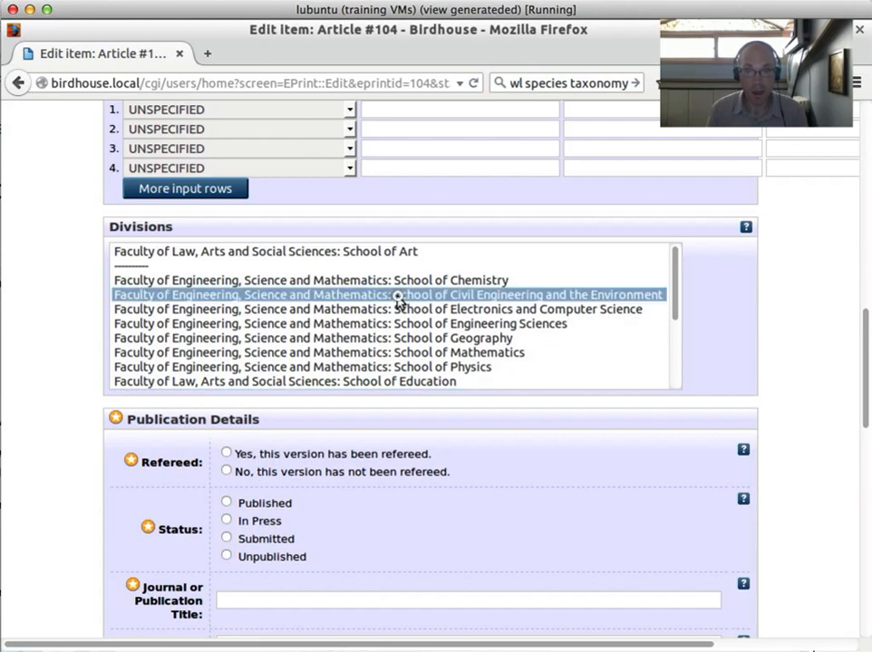
scroll(574, 316, "down", 3)
scroll(658, 325, "up", 3)
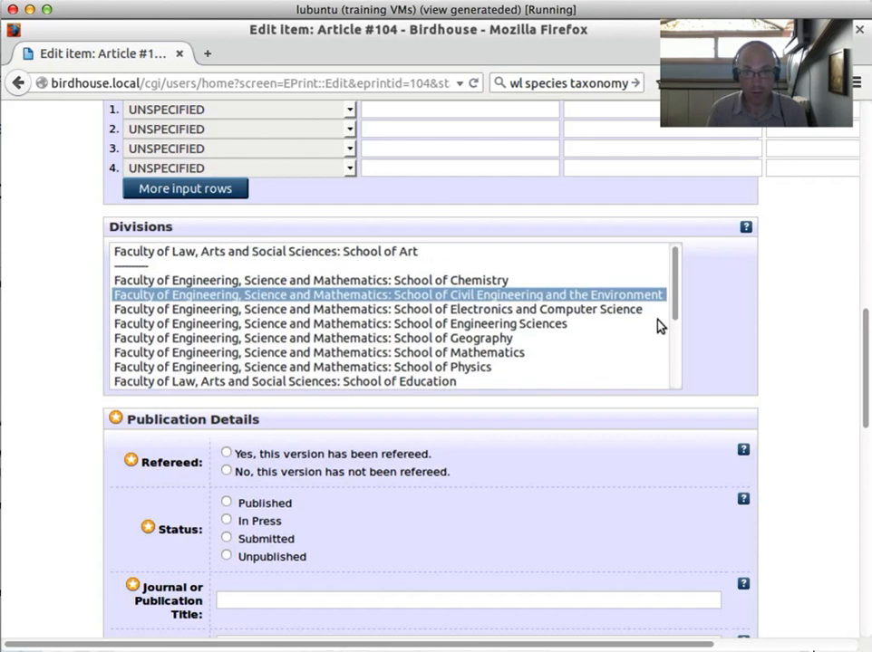
- Go to the article's Subjects stage and add DJK Eastern Europe from under DJ Netherlands (Holland)
scroll(800, 321, "up", 10)
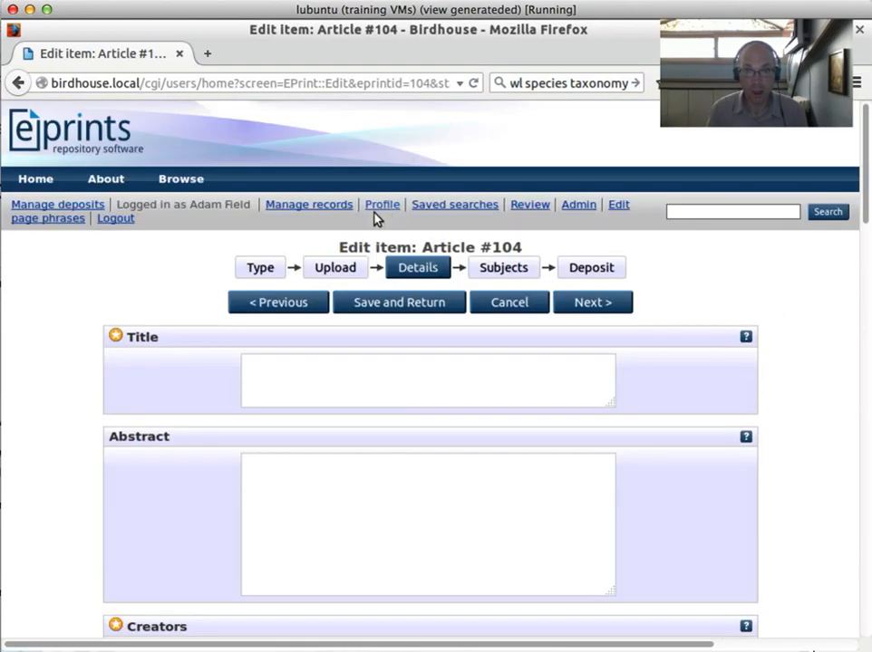
left_click(533, 270)
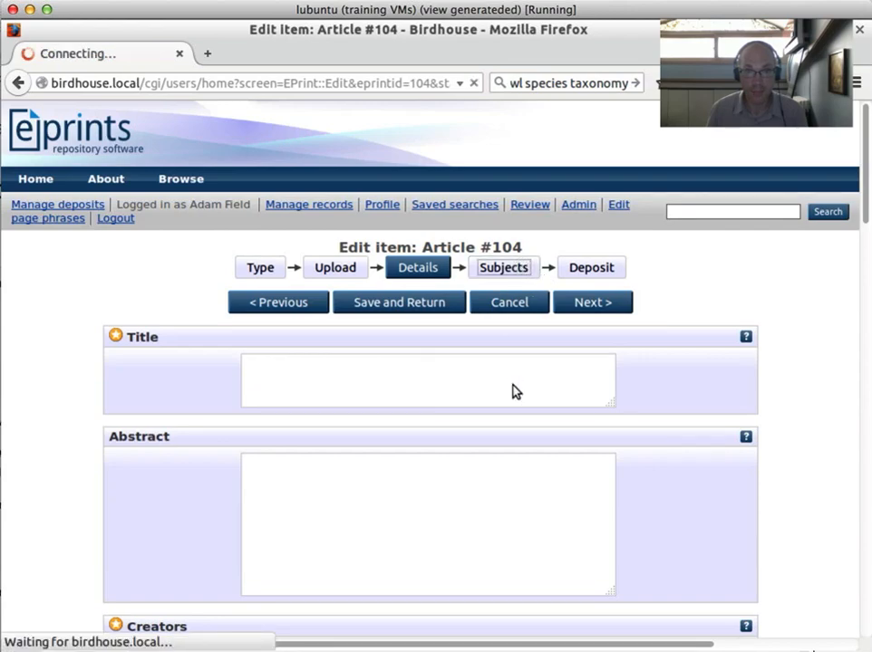
scroll(687, 397, "down", 5)
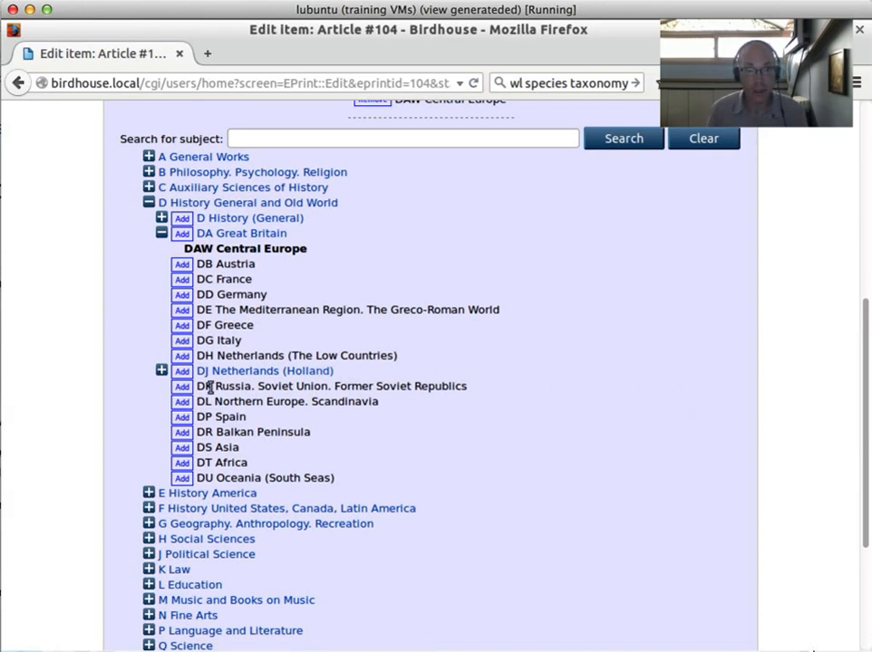
left_click(161, 372)
left_click(194, 387)
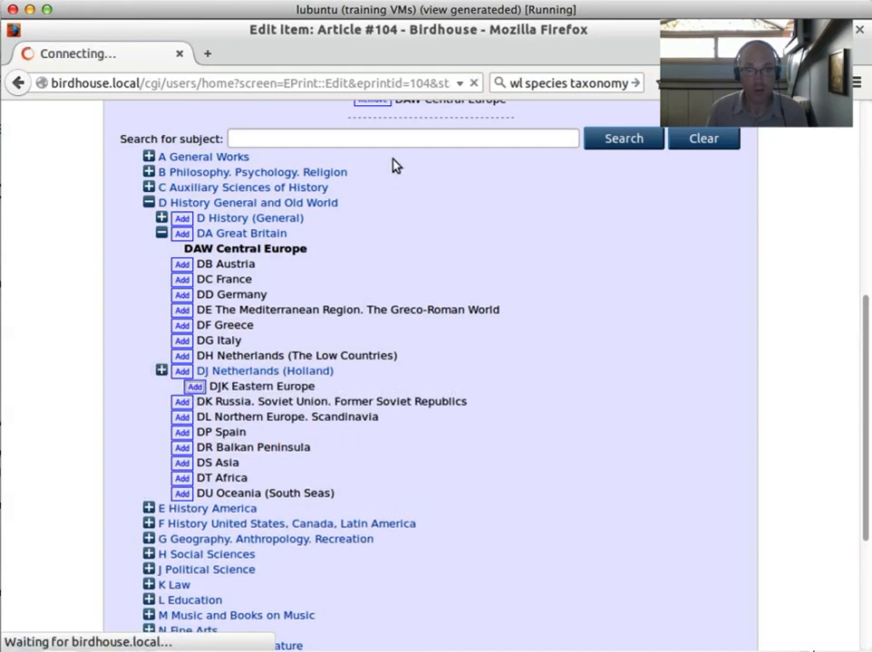
- Expand L Education and LB Theory and practice of education in the subject tree to view their subtopics
scroll(531, 520, "down", 10)
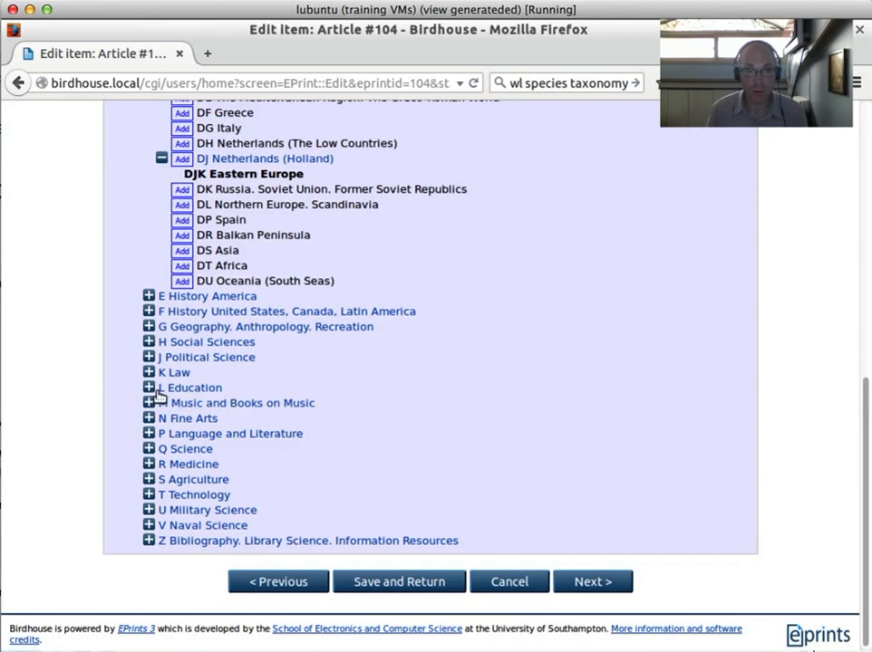
left_click(150, 389)
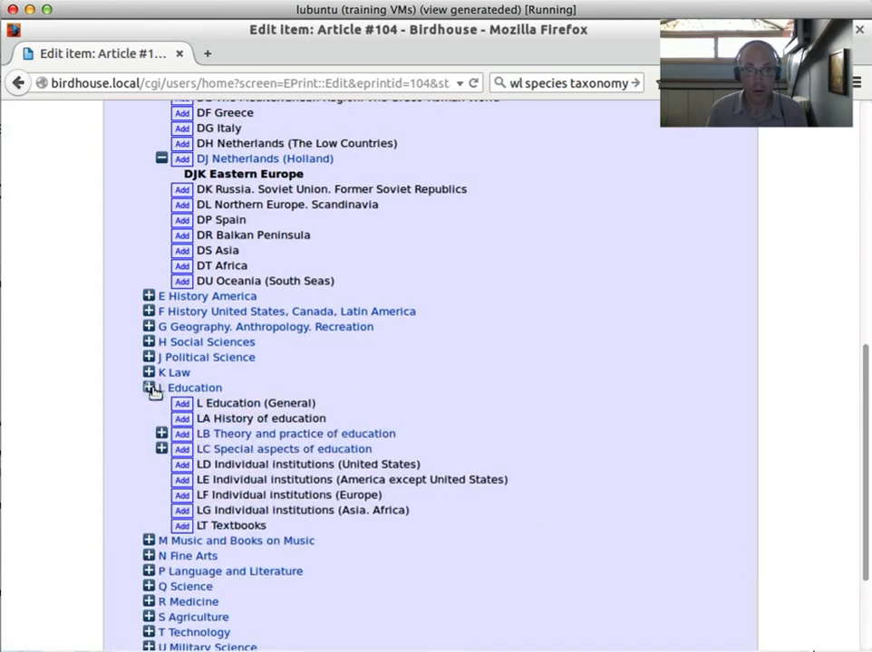
left_click(161, 434)
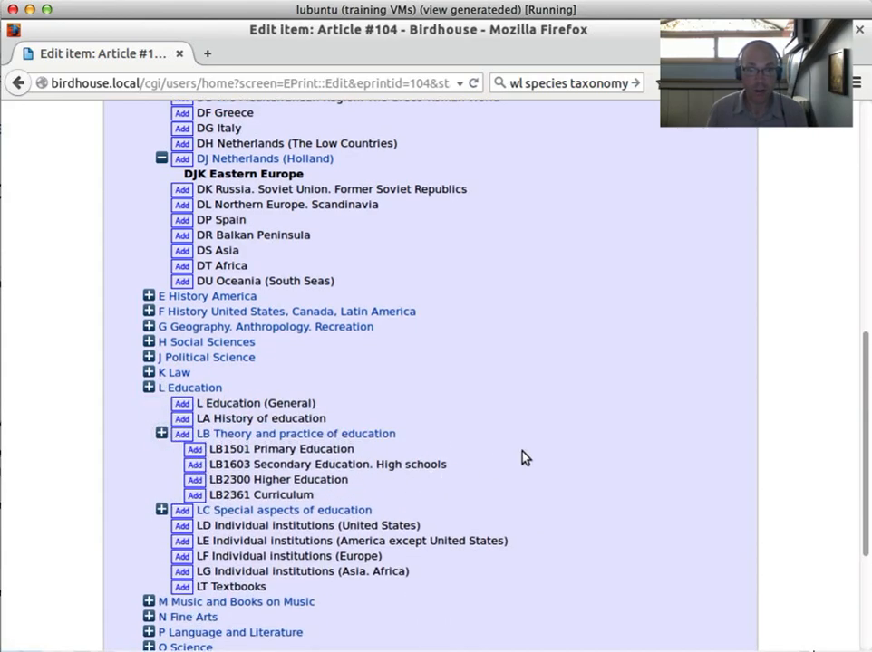
scroll(522, 457, "up", 8)
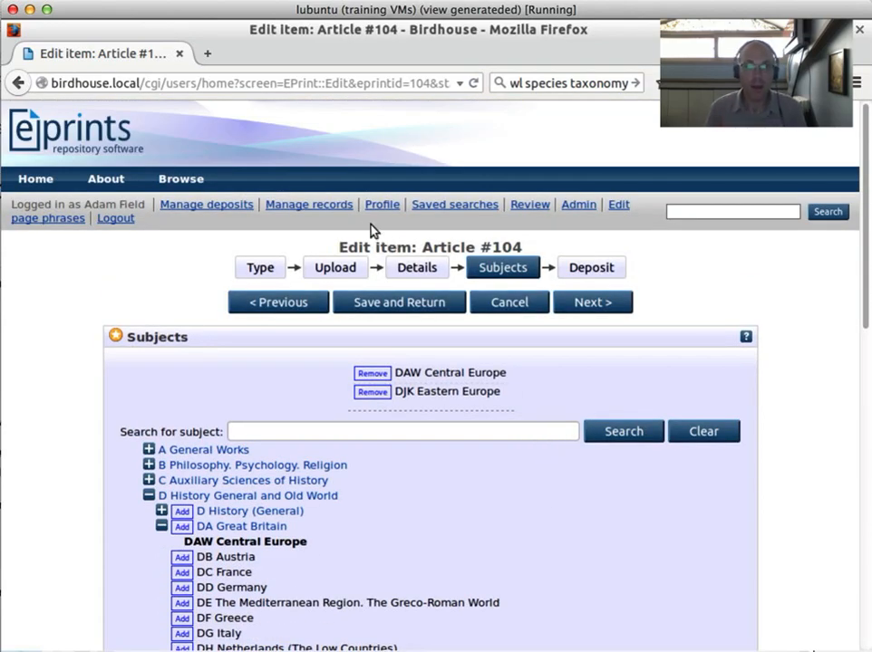
- Return to the article's Details stage and select Faculty of Engineering, Science and Mathematics: School of Physics as its division
left_click(400, 270)
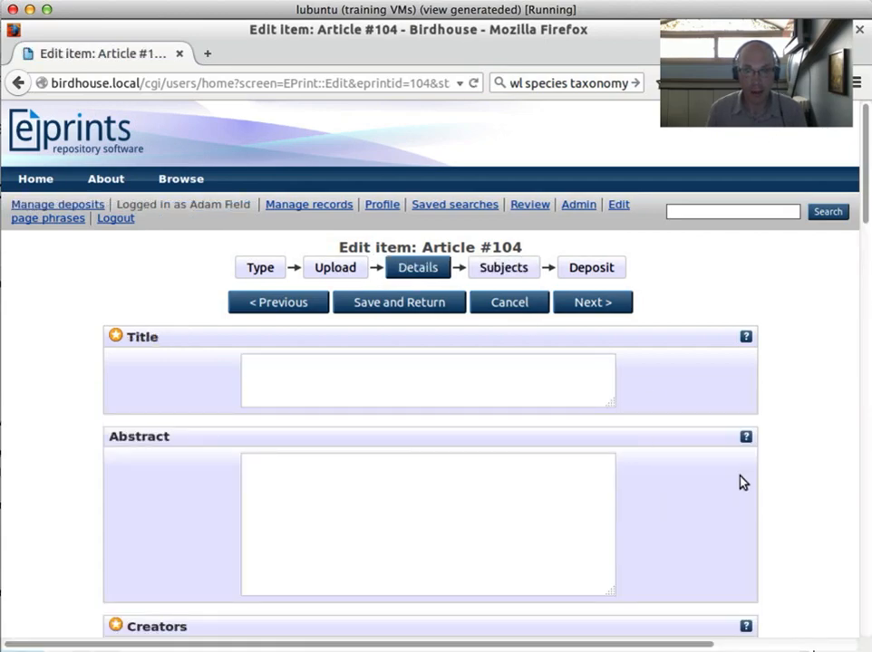
scroll(742, 483, "down", 8)
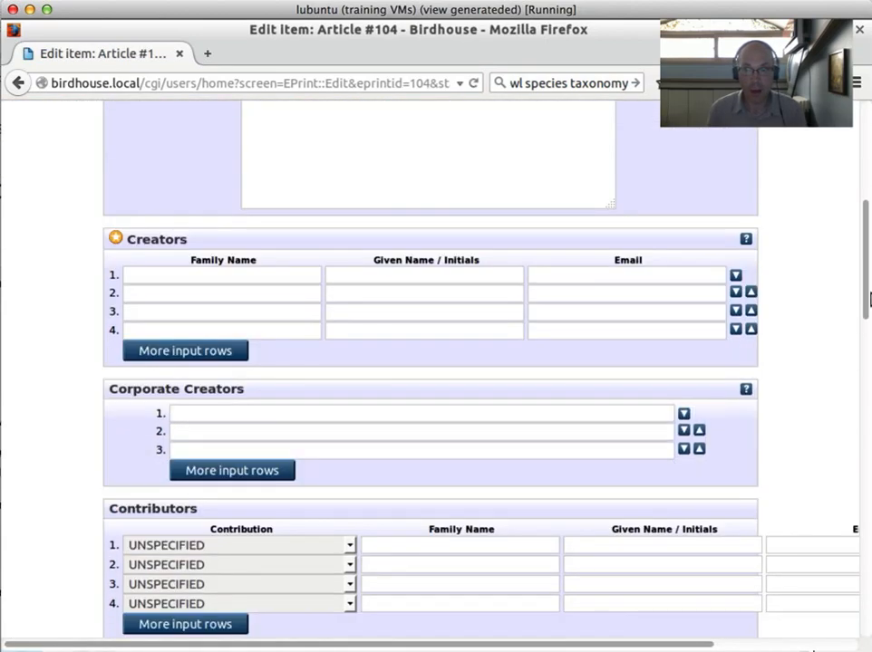
left_click_drag(865, 273, 858, 494)
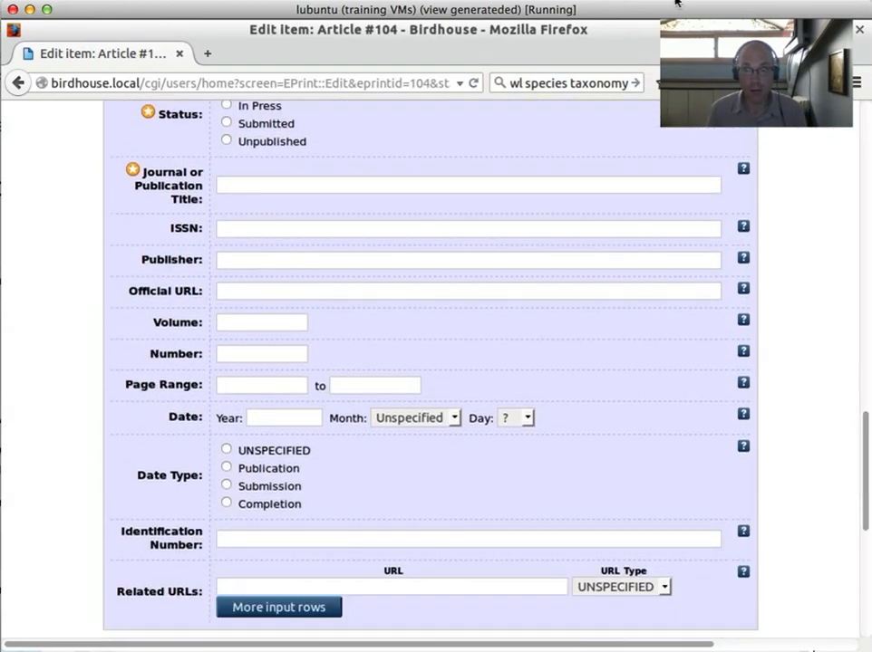
left_click(865, 166)
left_click(422, 375)
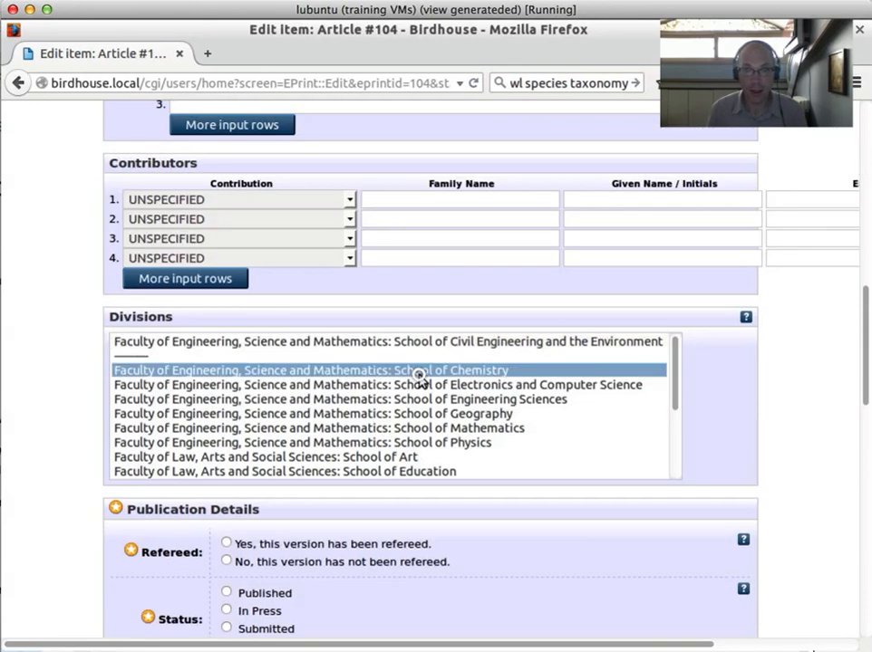
left_click(485, 444)
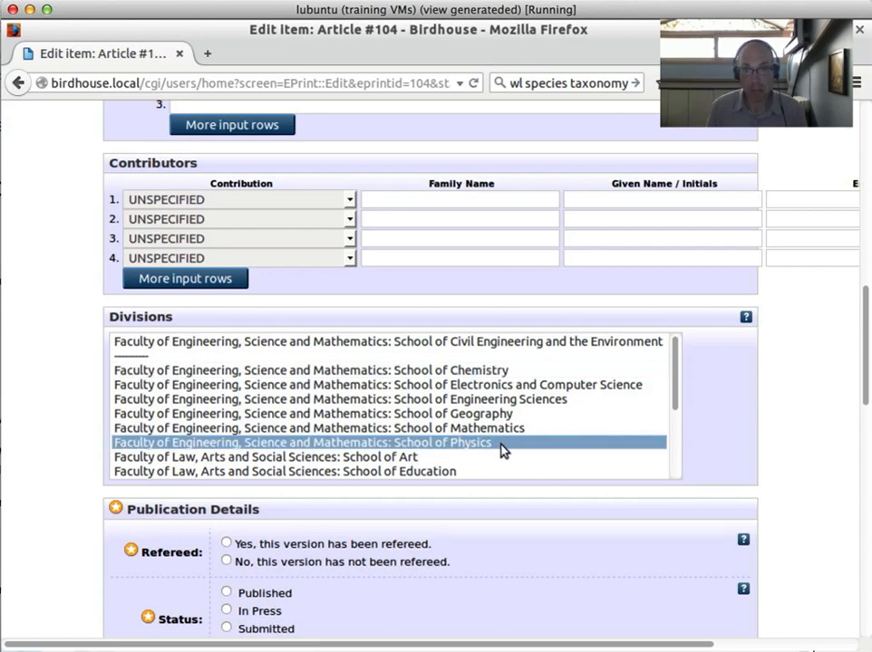
- Leave the article without saving and open the configuration tools in the repository's administration area
scroll(823, 456, "up", 10)
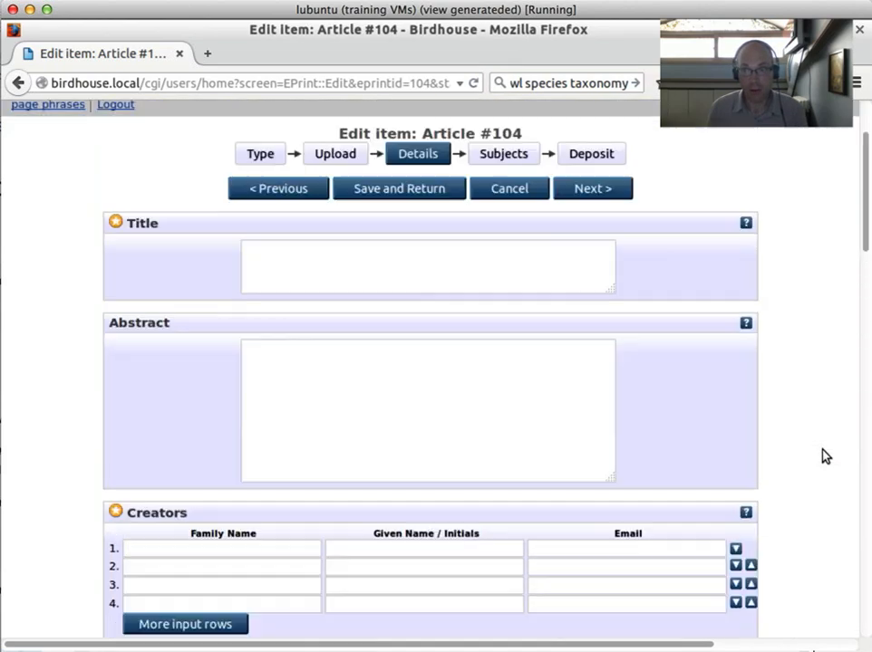
left_click(580, 208)
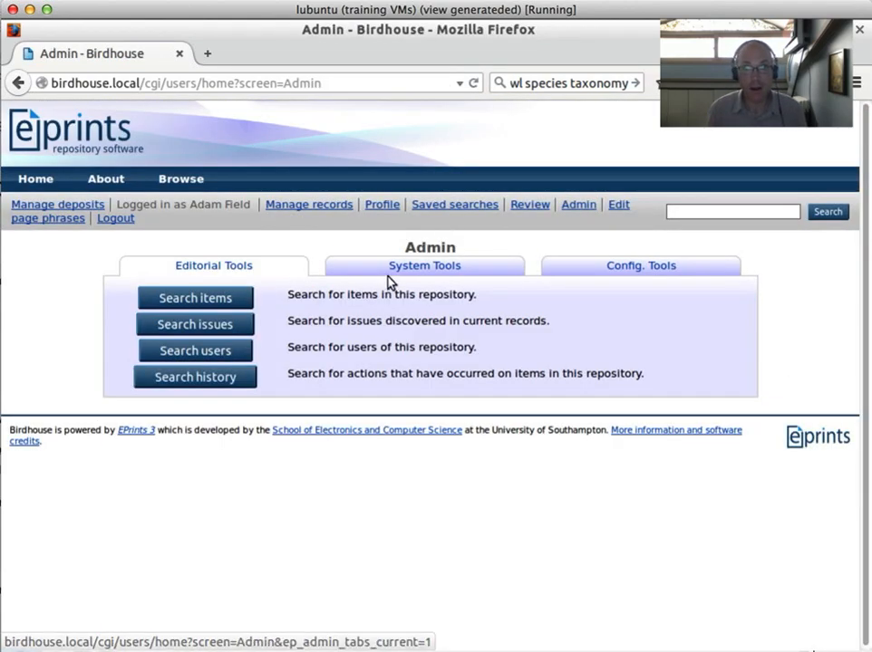
left_click(648, 271)
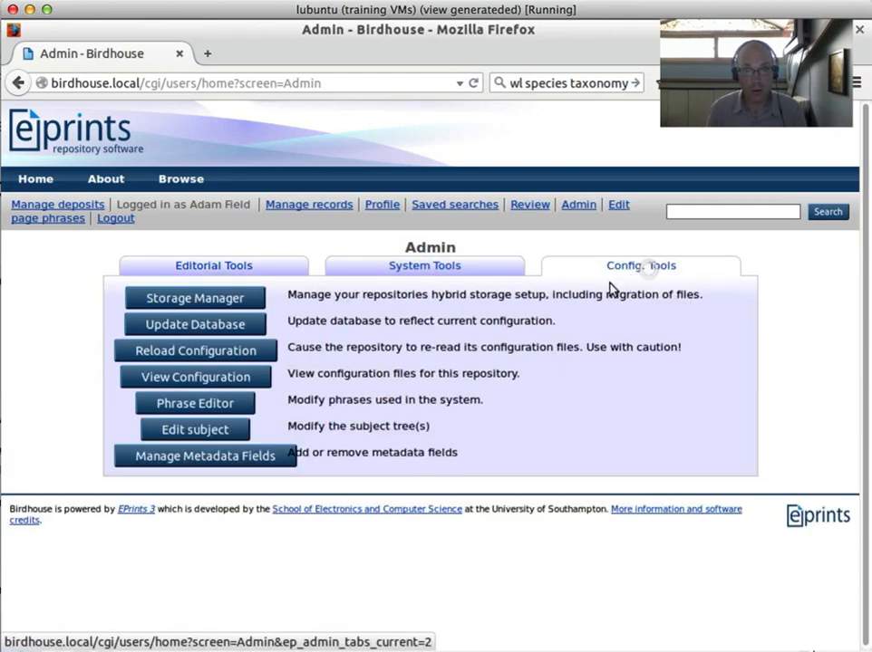
- Open the subject editor and go through University Structure and Faculty of Engineering, Science and Mathematics to School of Physics
left_click(196, 429)
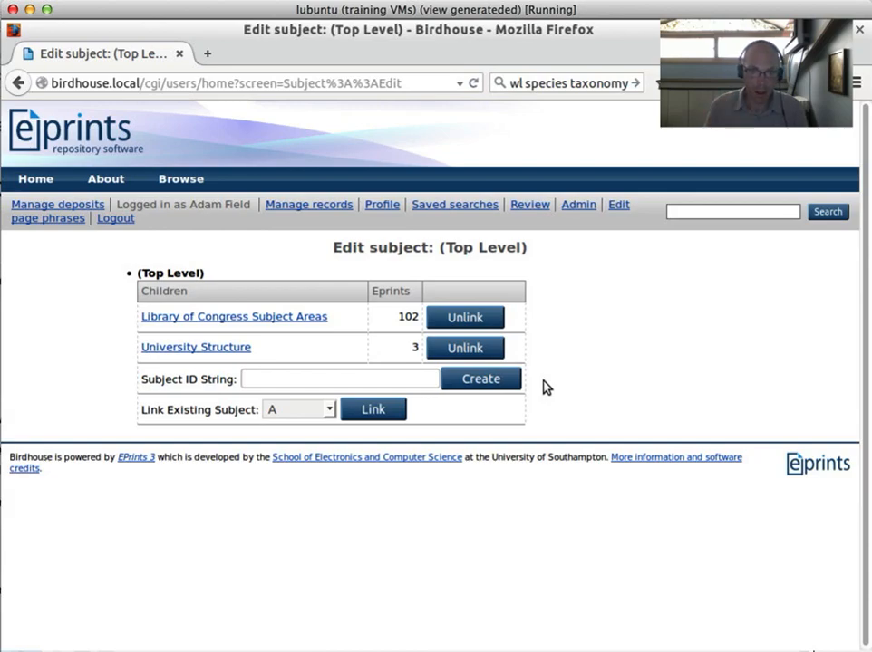
left_click(217, 351)
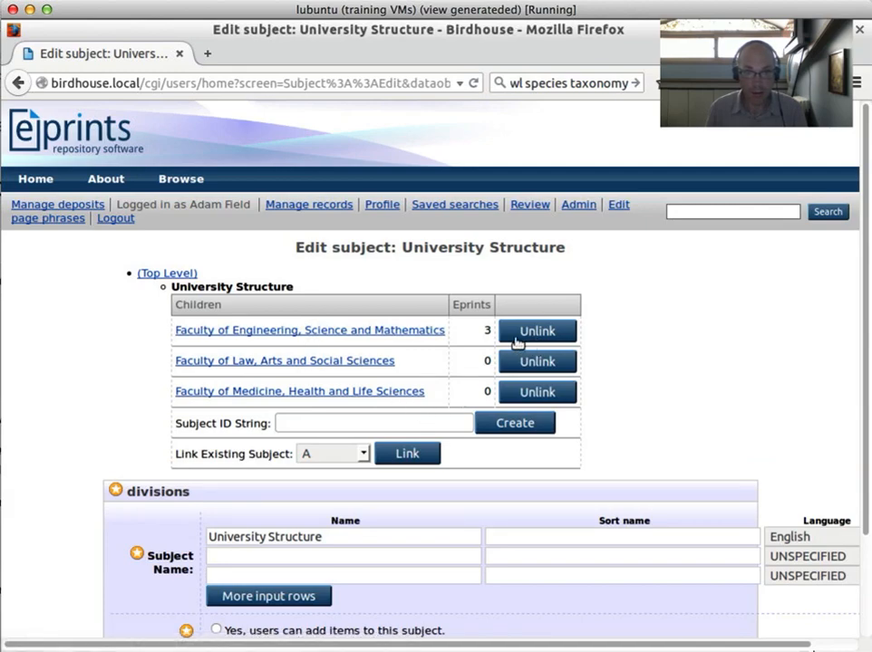
scroll(761, 403, "down", 3)
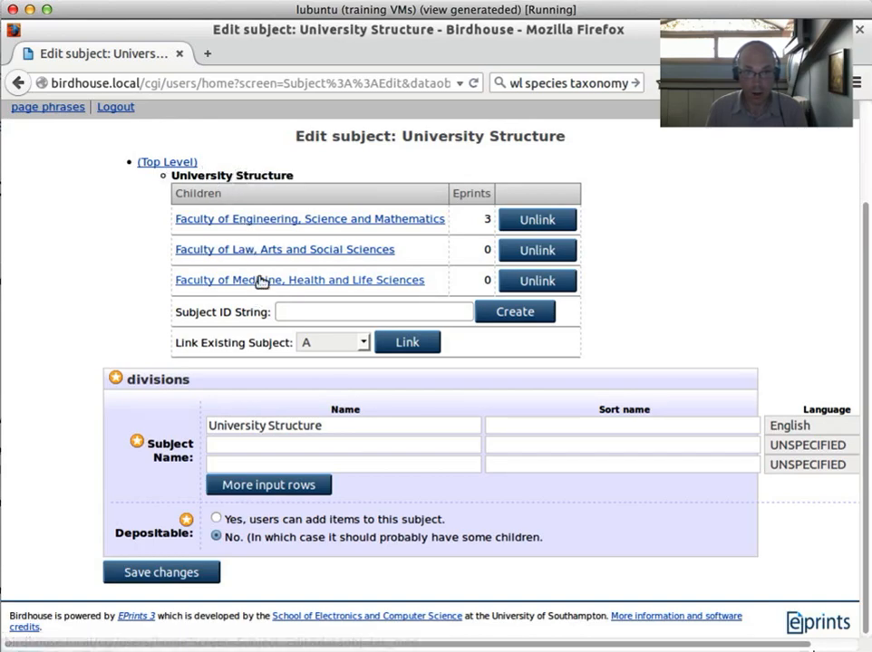
left_click(290, 222)
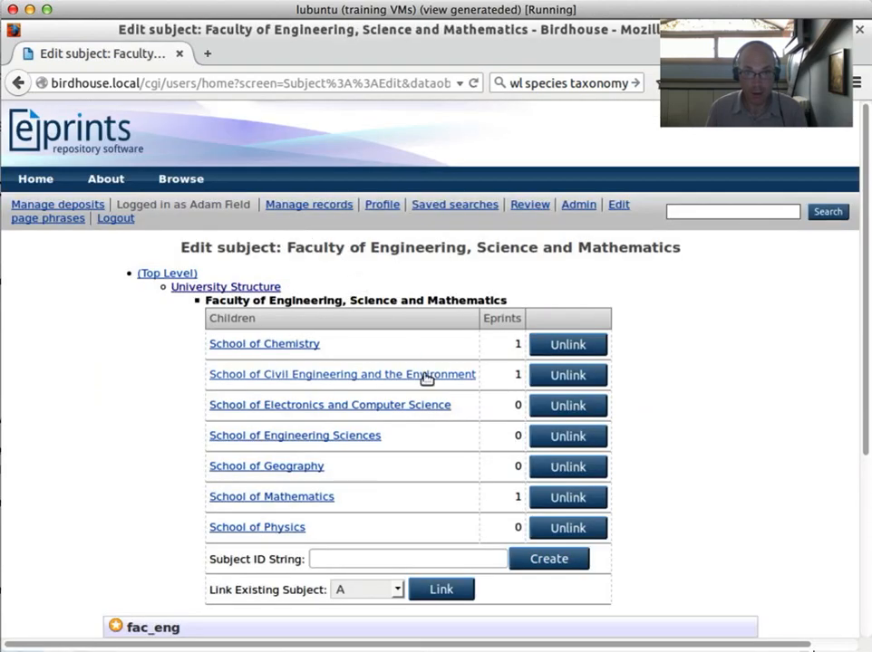
scroll(302, 425, "down", 2)
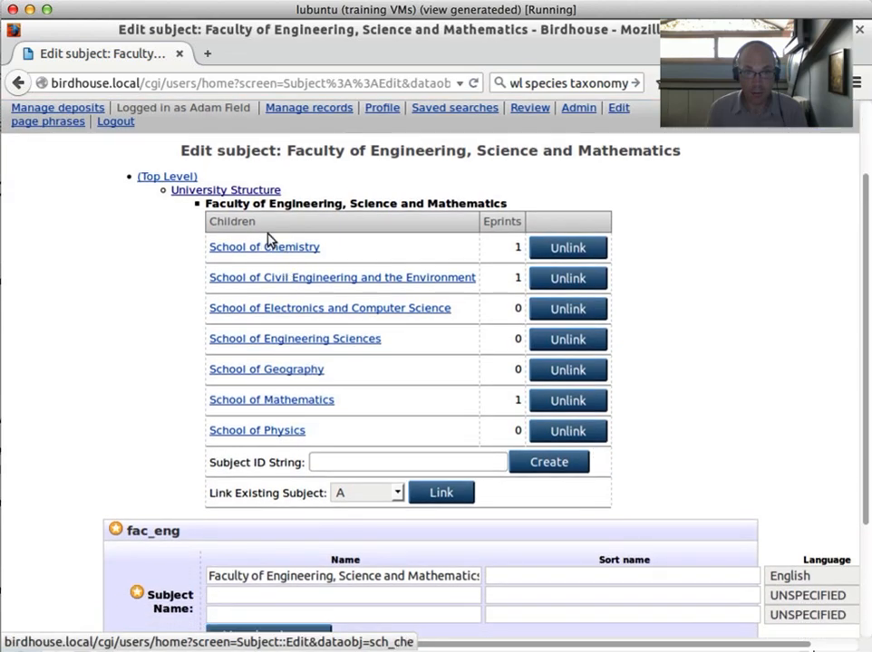
left_click(249, 432)
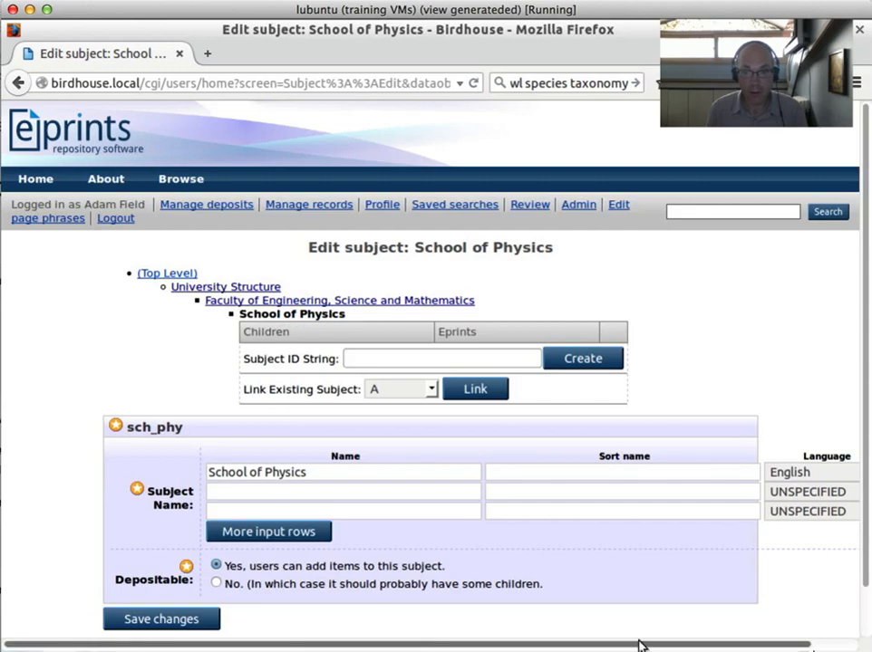
- Examine the School of Physics subject's ID, name and language options
left_click_drag(643, 645, 741, 646)
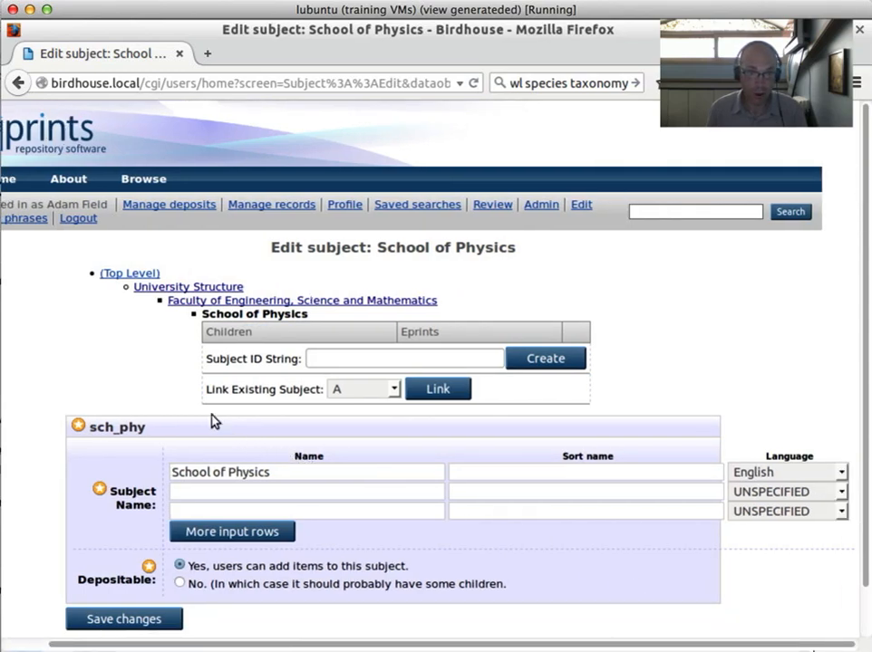
scroll(120, 402, "down", 1)
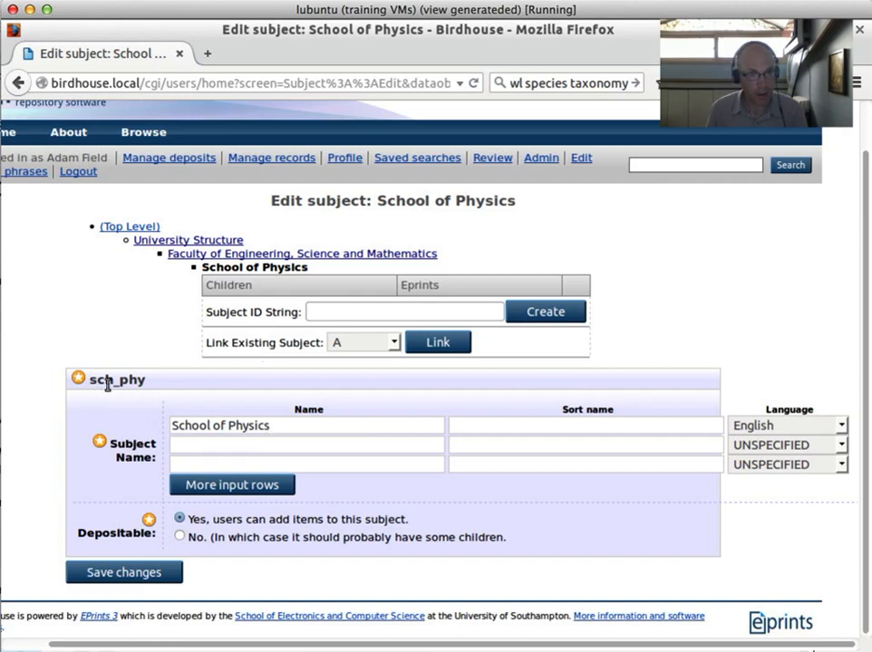
left_click_drag(88, 380, 143, 381)
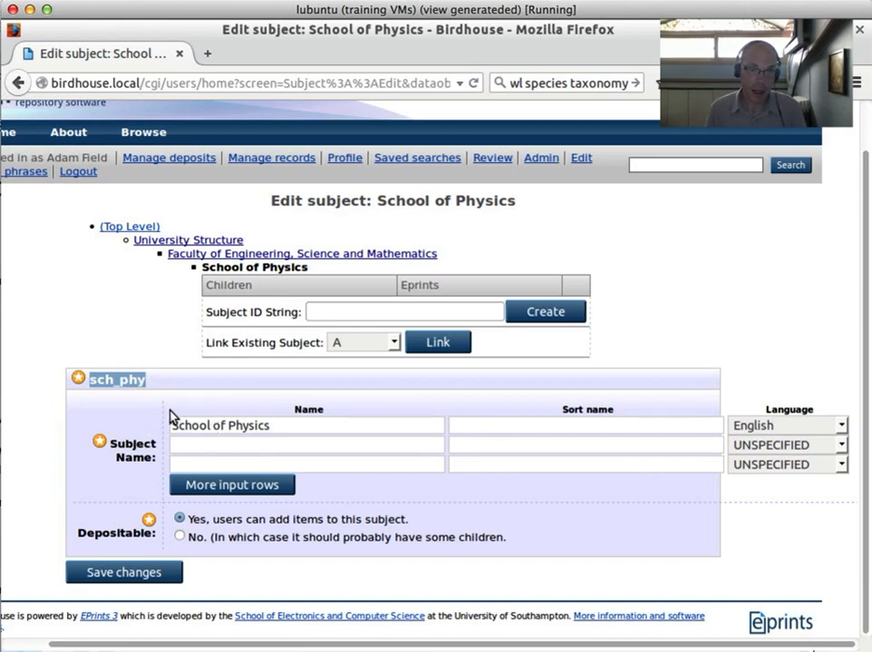
triple_click(107, 376)
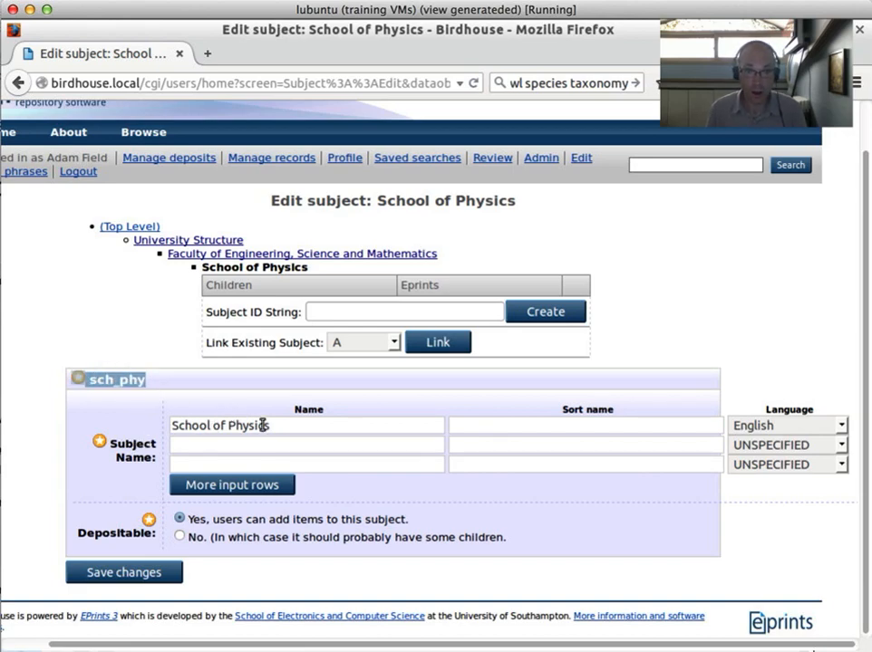
left_click(267, 425)
left_click_drag(297, 424, 163, 422)
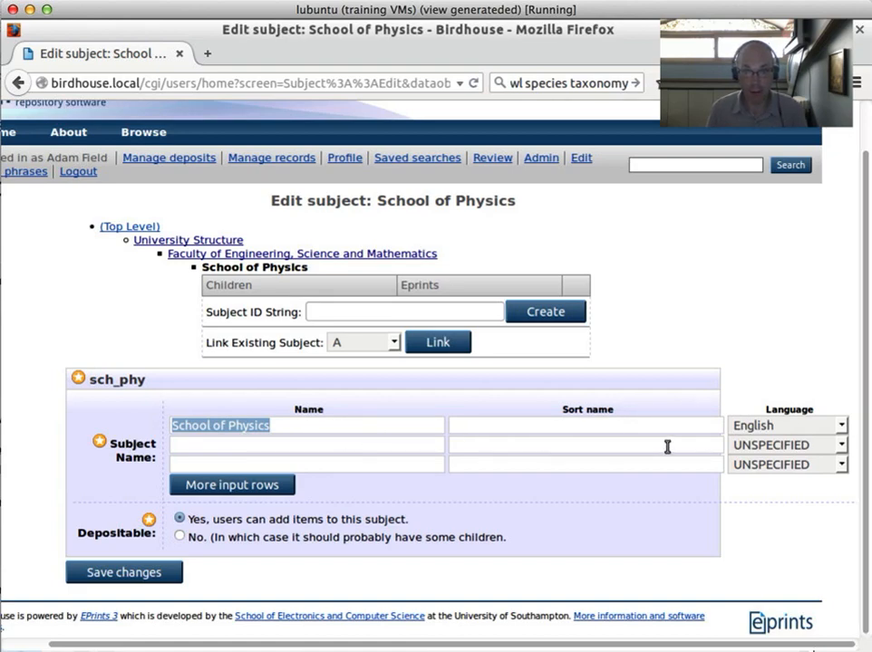
left_click(841, 445)
left_click(751, 534)
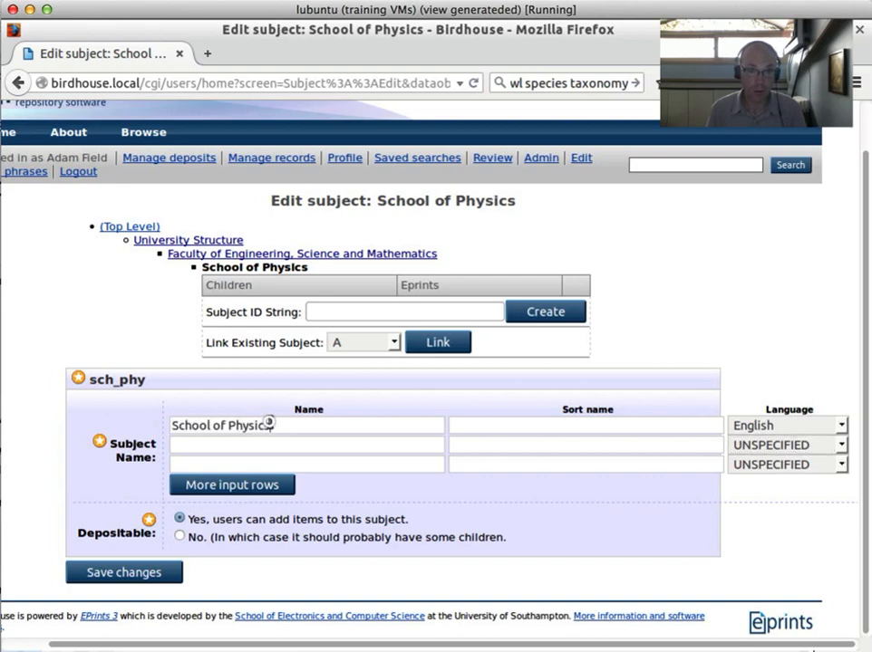
- Rename the School of Physics subject as School of Physics and Particles and save the changes
left_click(286, 425)
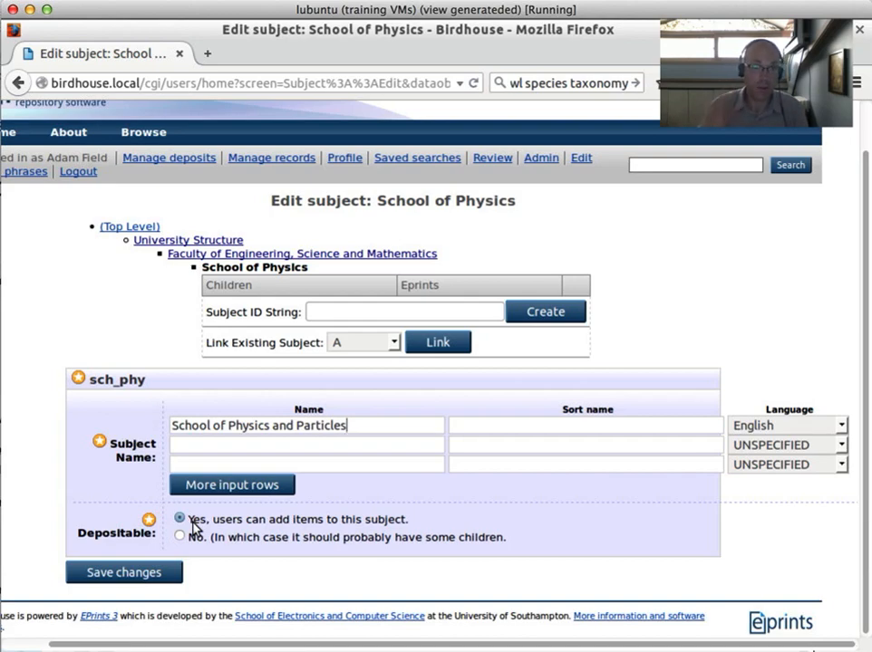
left_click(145, 573)
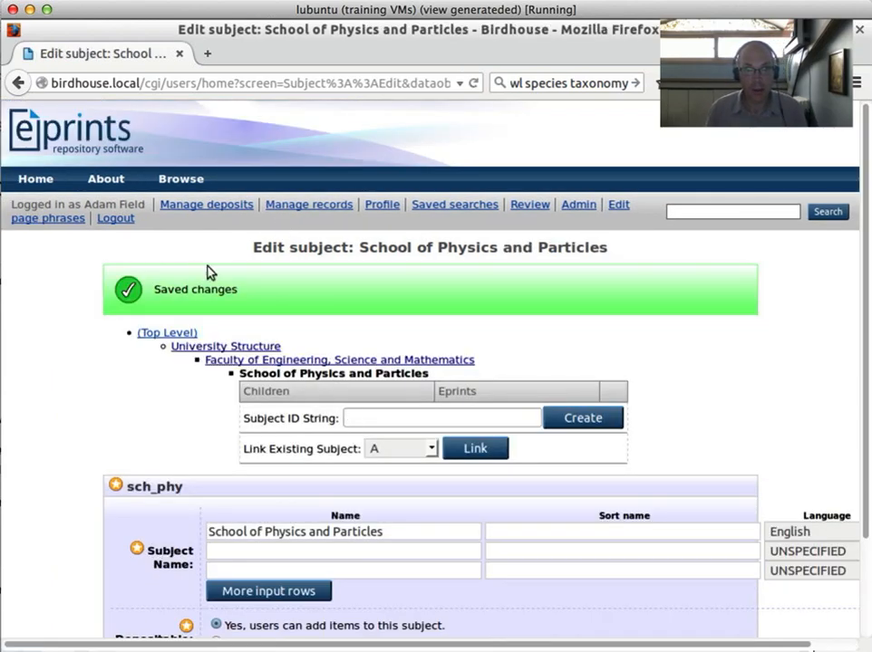
- Open the latest untitled article's Details stage and select Faculty of Engineering, Science and Mathematics: School of Physics and Particles as its division
left_click(194, 205)
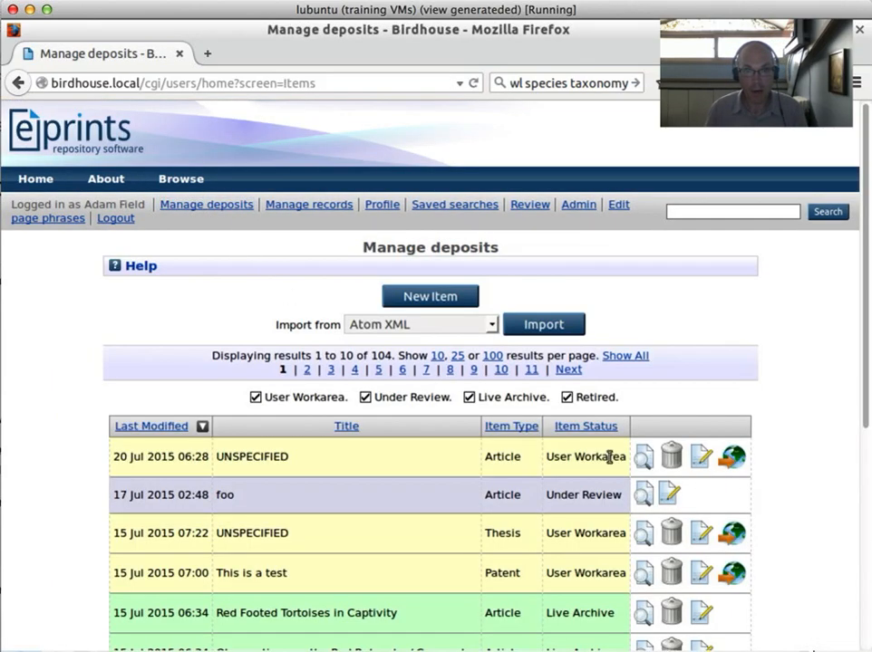
left_click(703, 462)
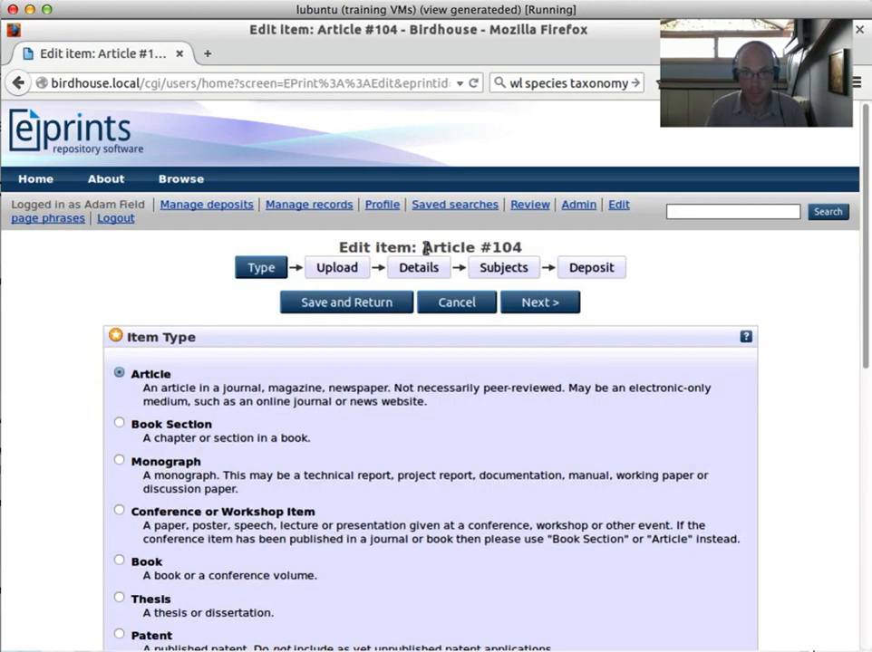
left_click(422, 268)
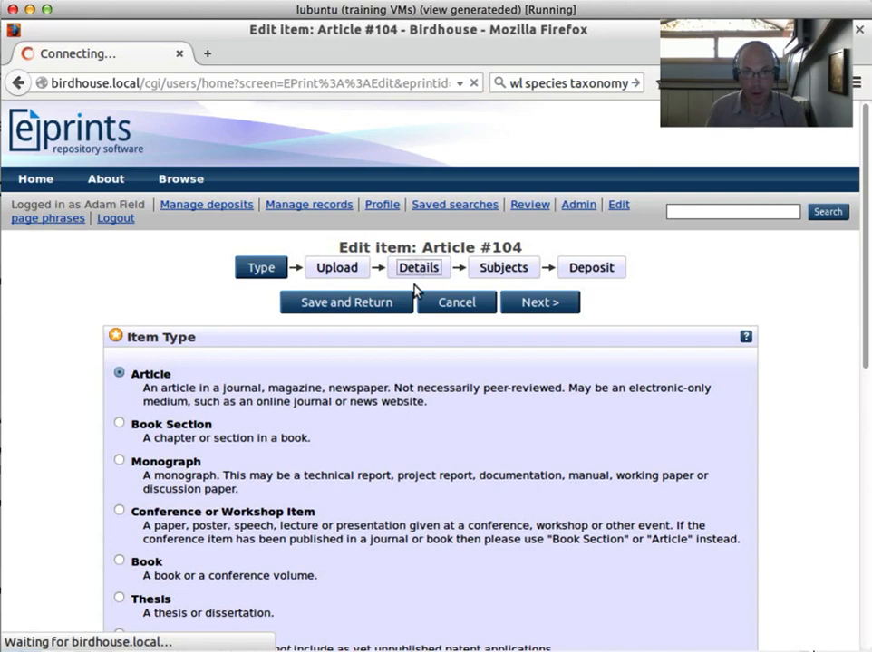
scroll(813, 453, "down", 10)
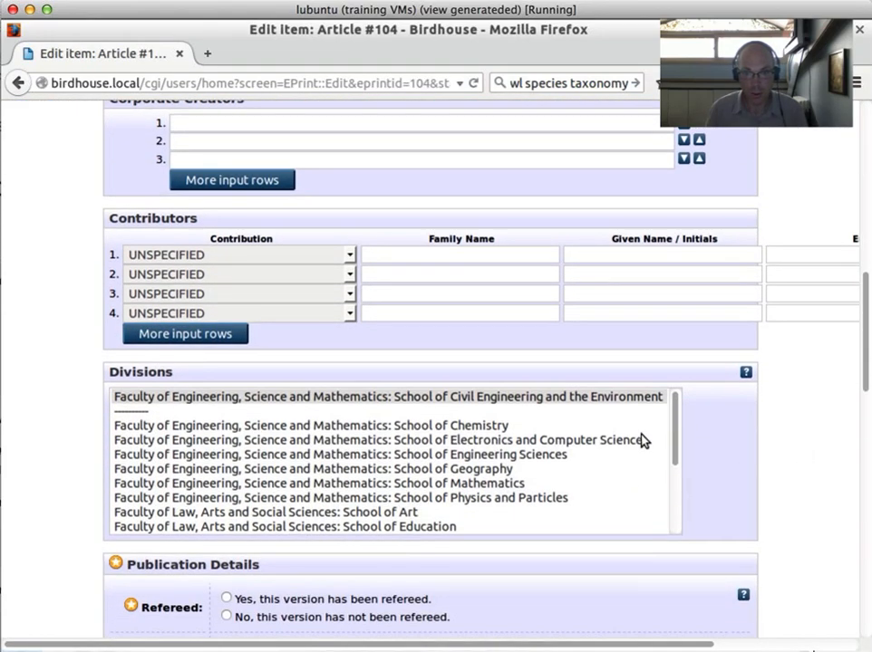
left_click(538, 499)
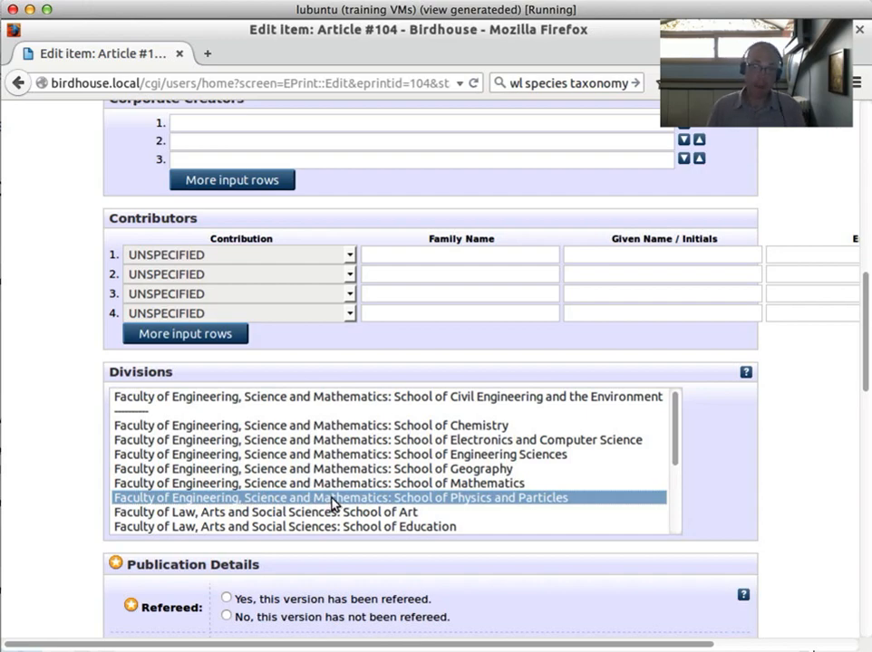
- Leave the article without saving and open Faculty of Medicine, Health and Life Sciences under University Structure in the subject editor
left_click(865, 253)
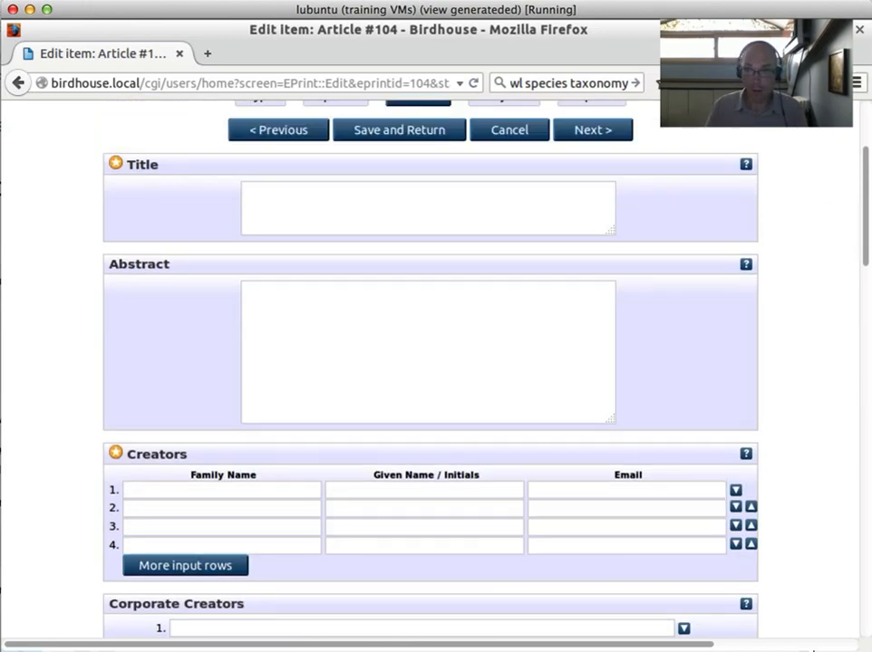
left_click(865, 116)
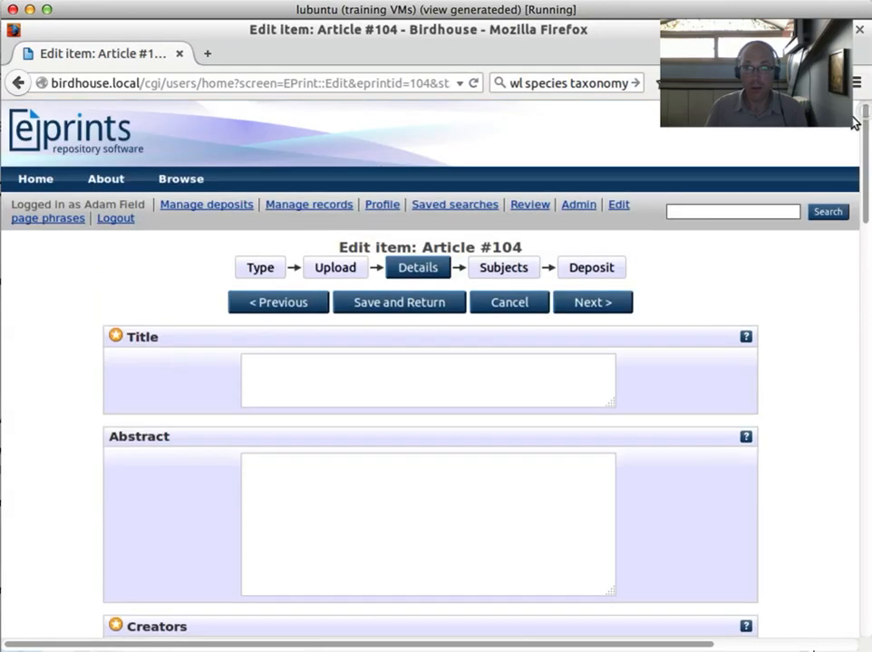
left_click(565, 205)
left_click(604, 266)
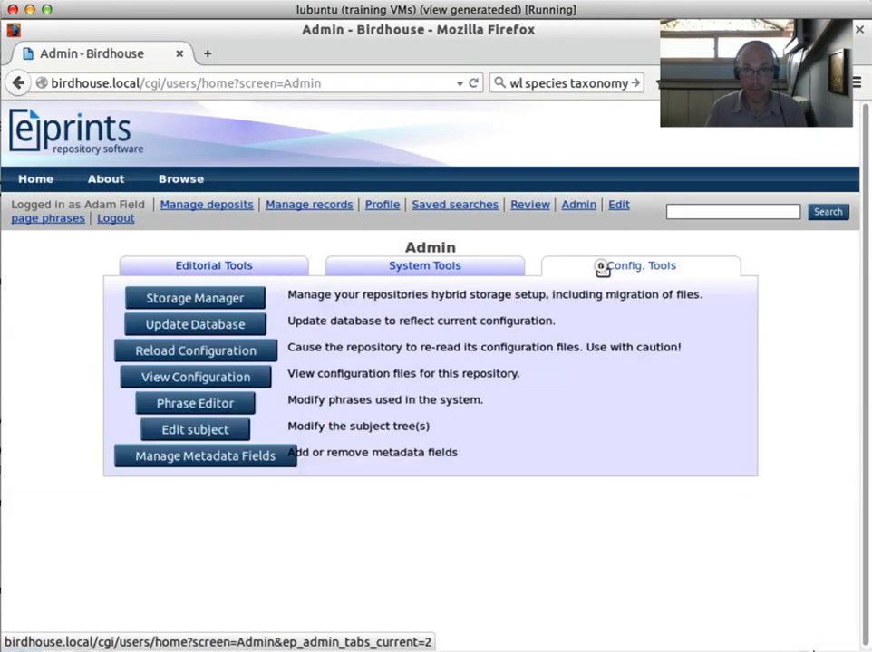
left_click(205, 436)
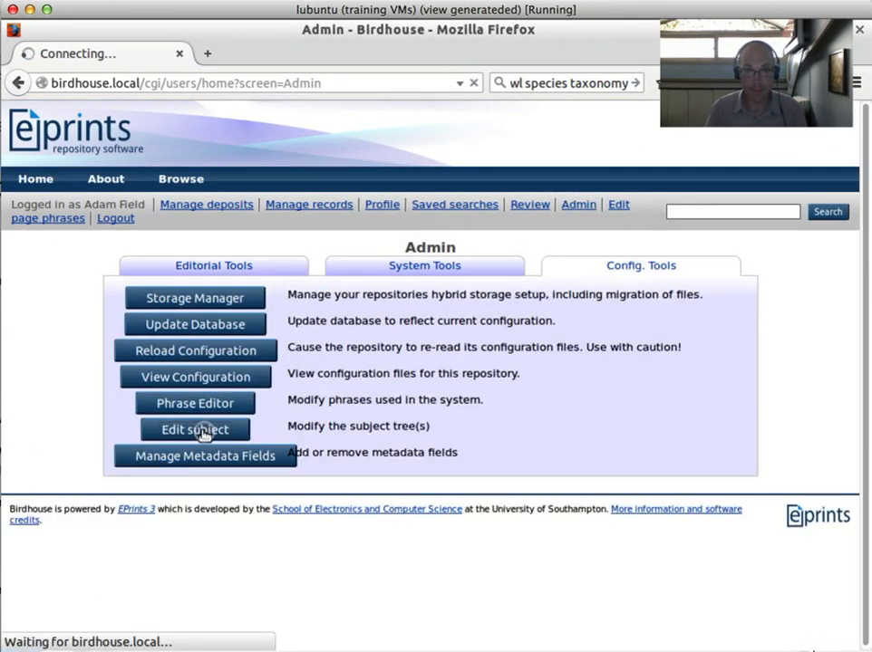
left_click(222, 349)
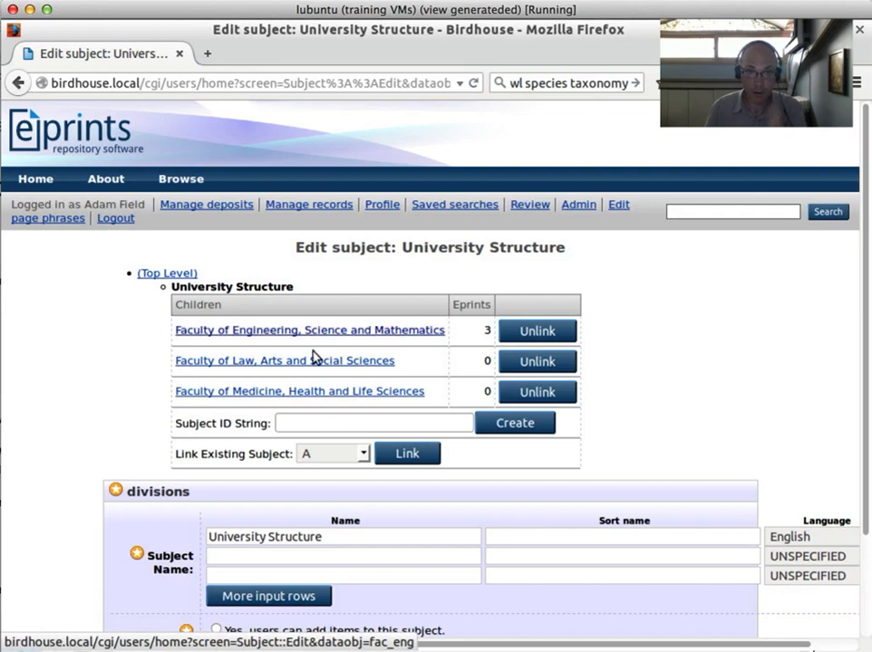
left_click(280, 394)
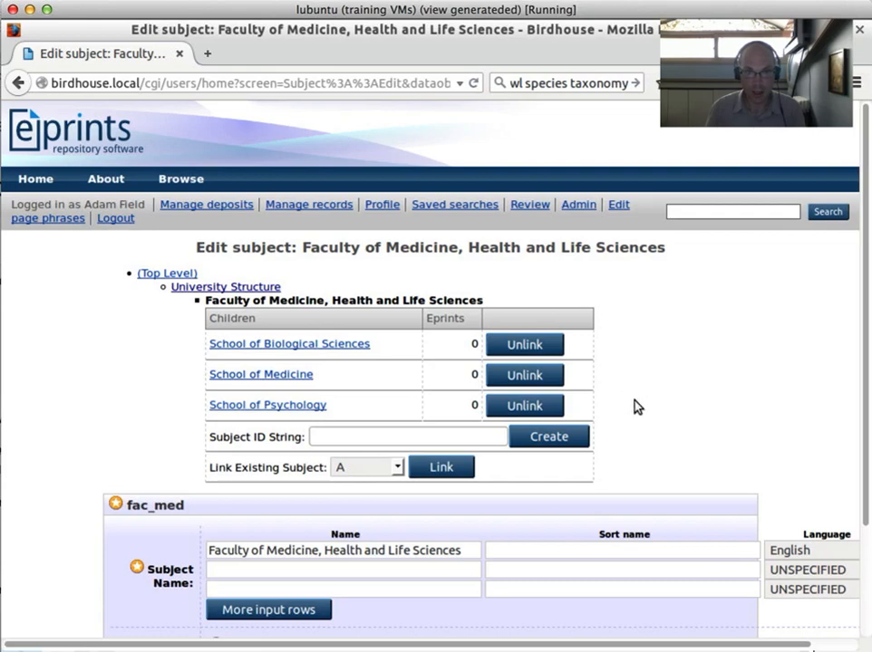
- Open School of Psychology to check how its subject ID is written, and return to its parent faculty
scroll(646, 405, "down", 1)
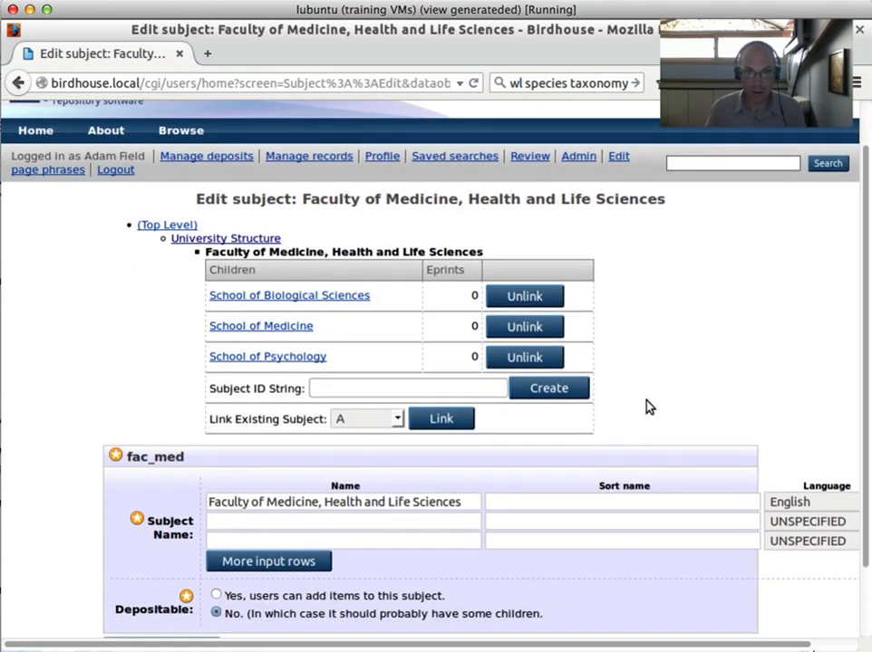
scroll(646, 406, "down", 1)
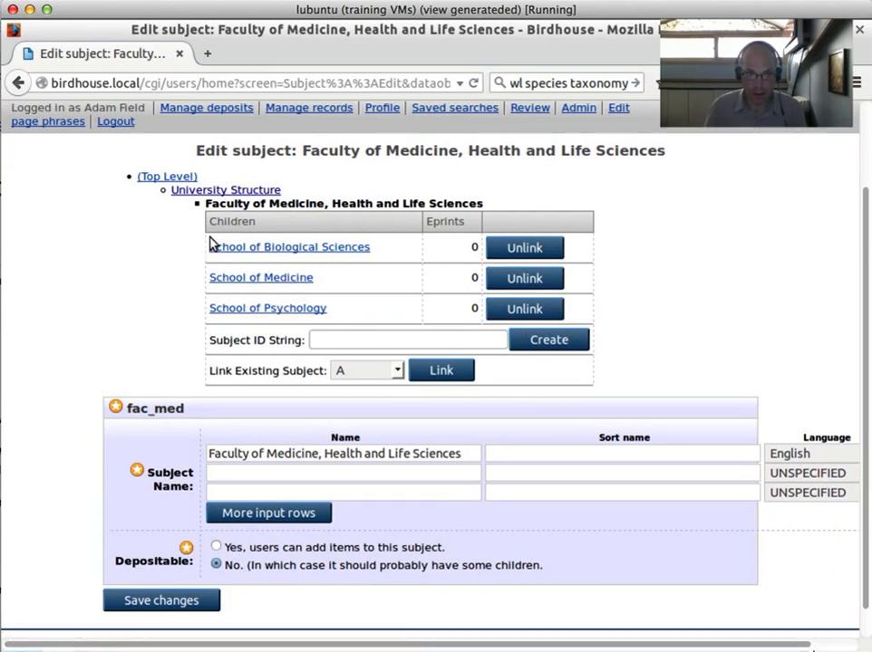
left_click(387, 337)
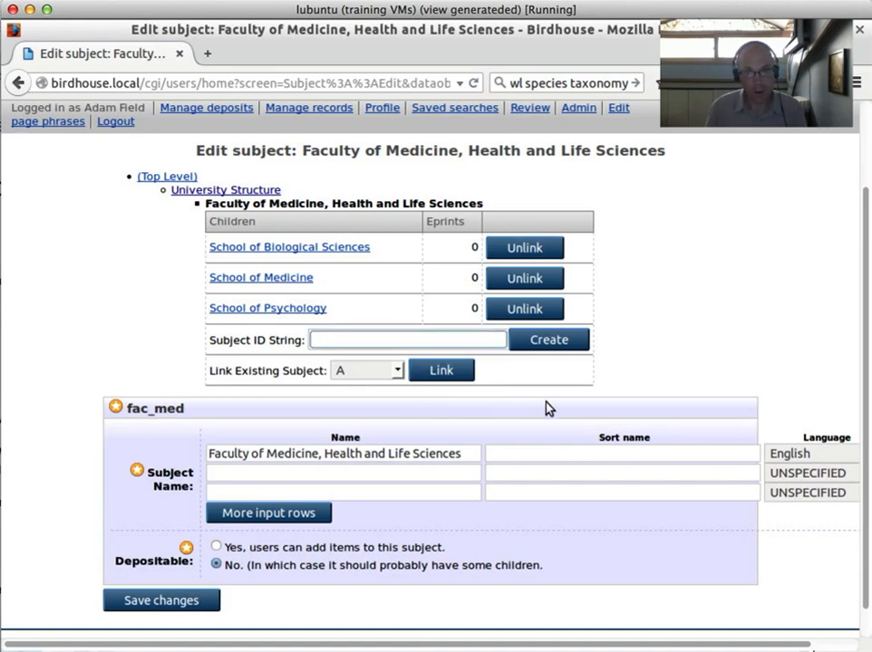
scroll(562, 415, "down", 1)
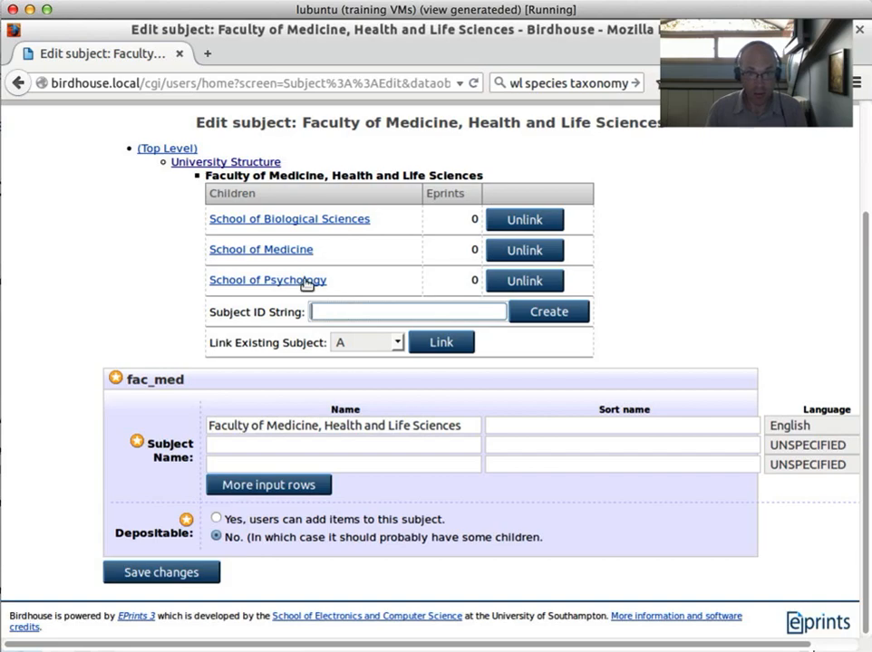
left_click(266, 281)
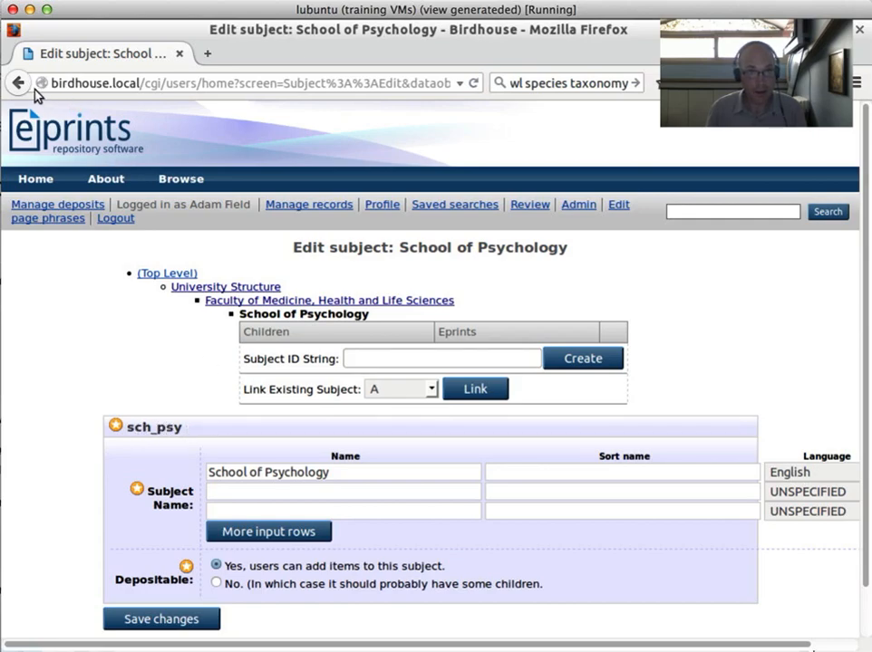
left_click(348, 303)
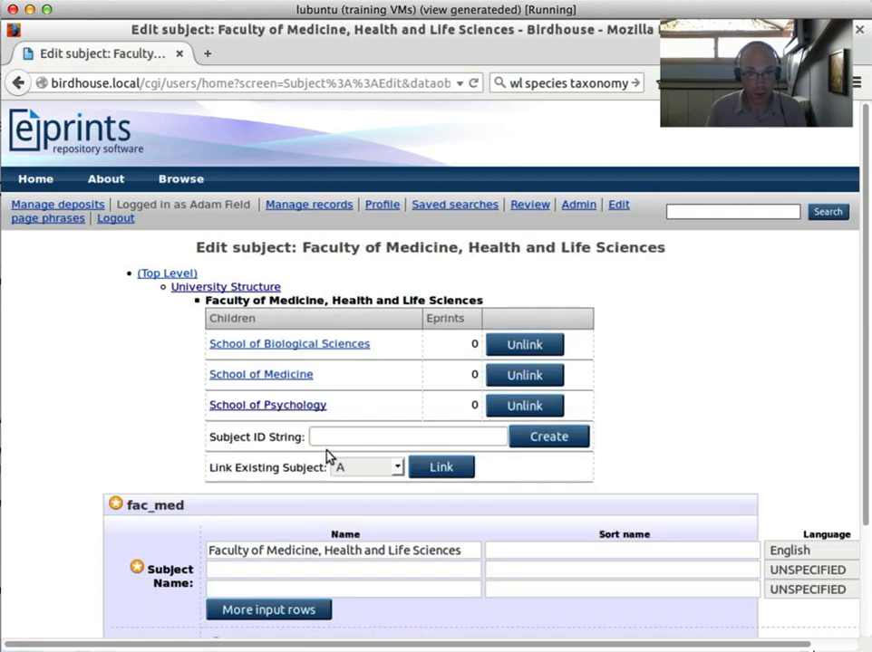
- Create a new child subject with the ID sch_alt_med under Faculty of Medicine, Health and Life Sciences
left_click(334, 436)
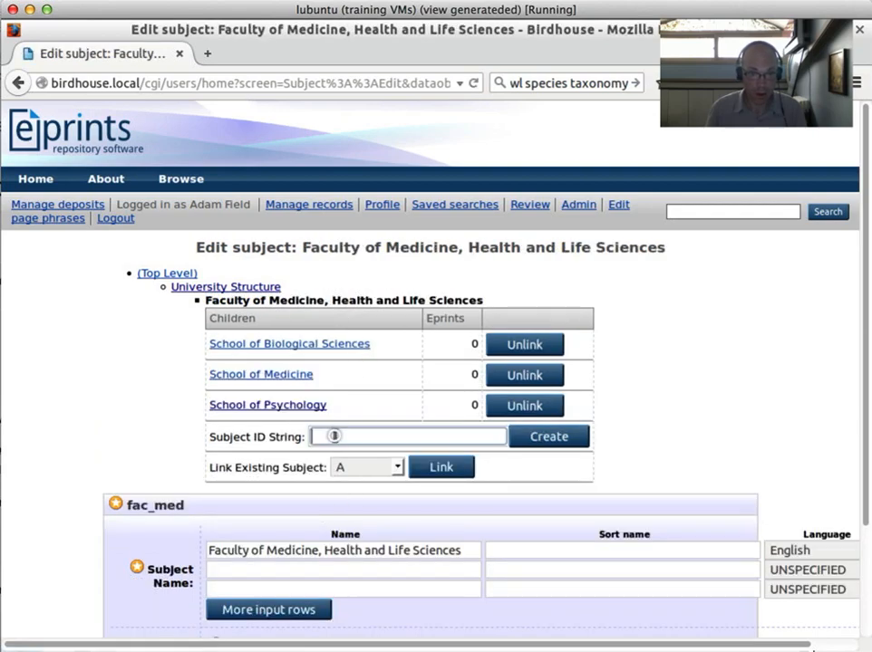
type("sch")
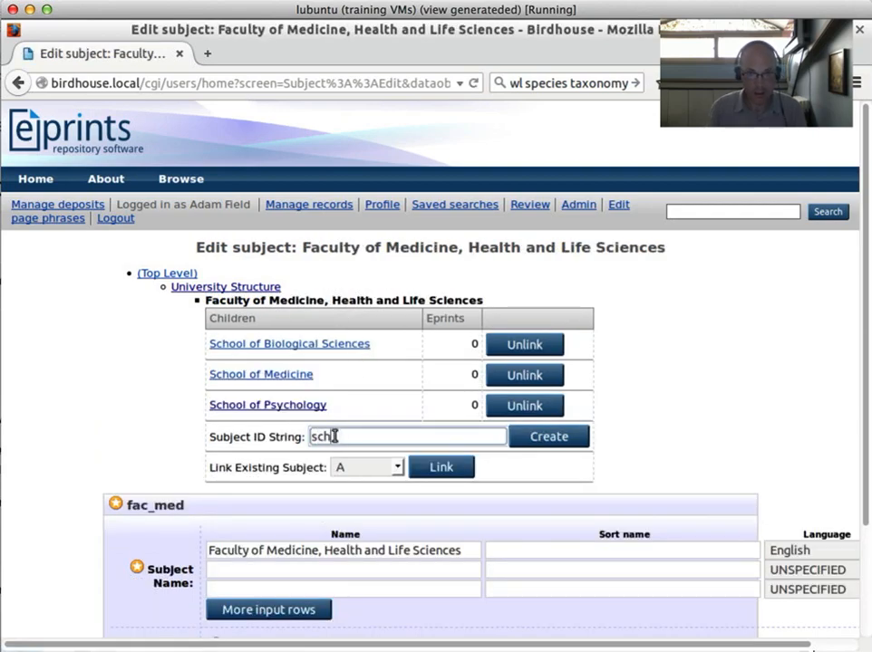
type("_")
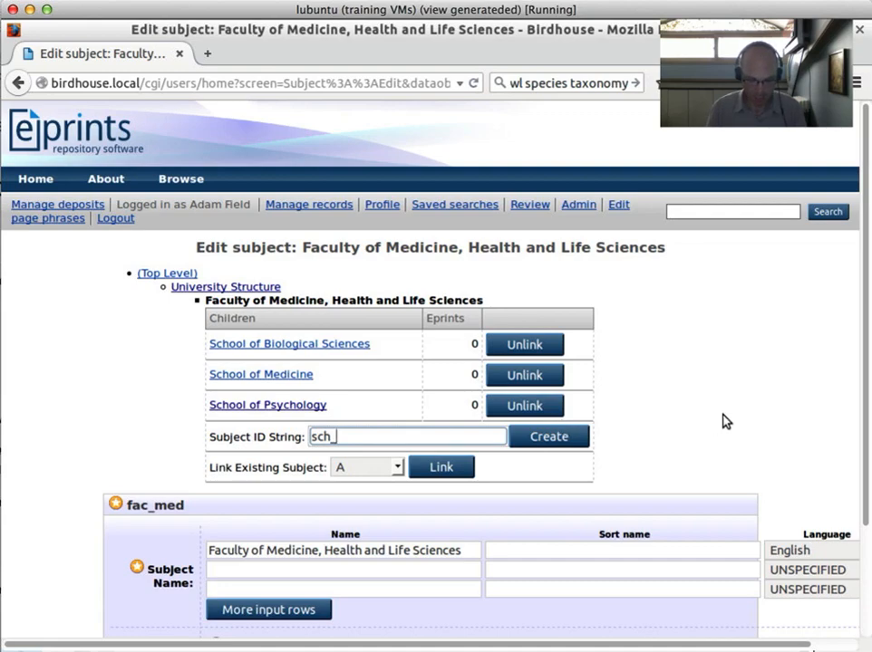
type("alt_med")
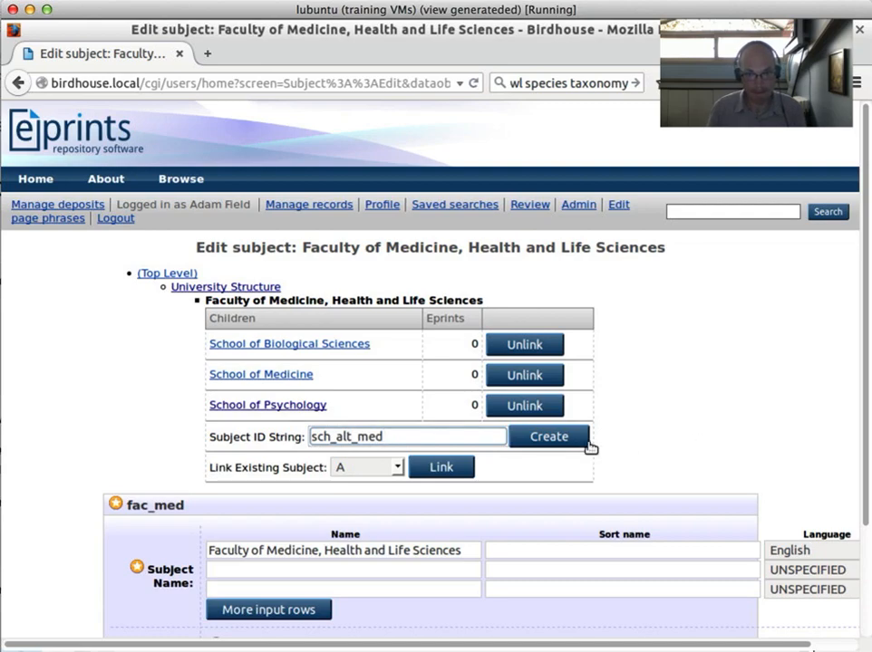
left_click(549, 441)
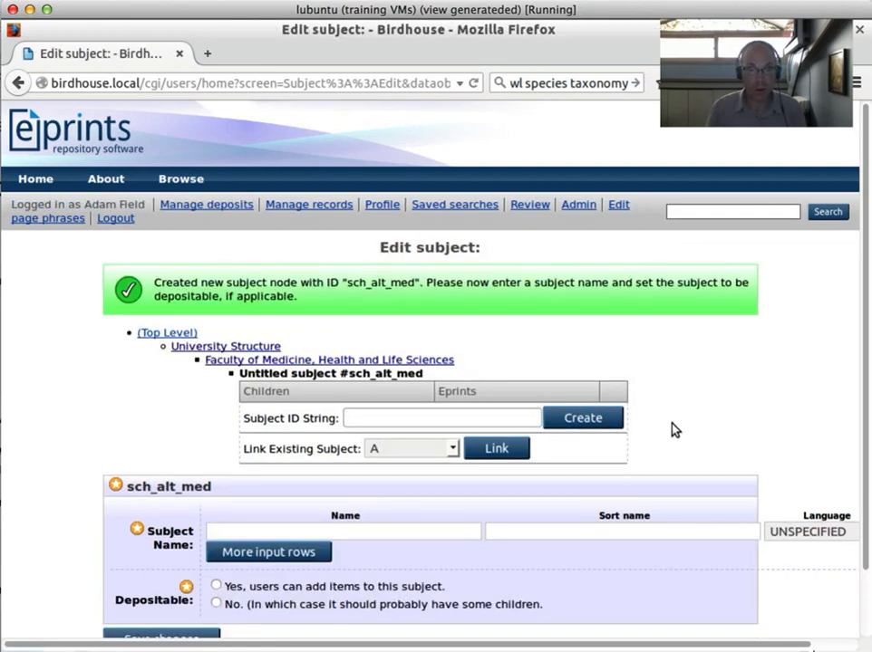
- Name the new sch_alt_med subject School of Alternative Medicine and set the name's language to English
scroll(634, 429, "down", 1)
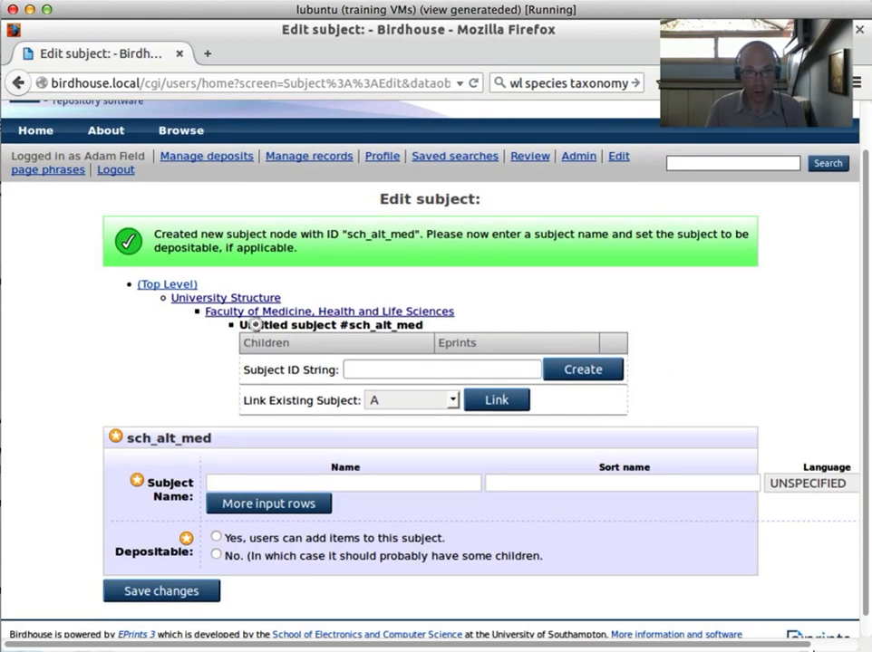
double_click(250, 325)
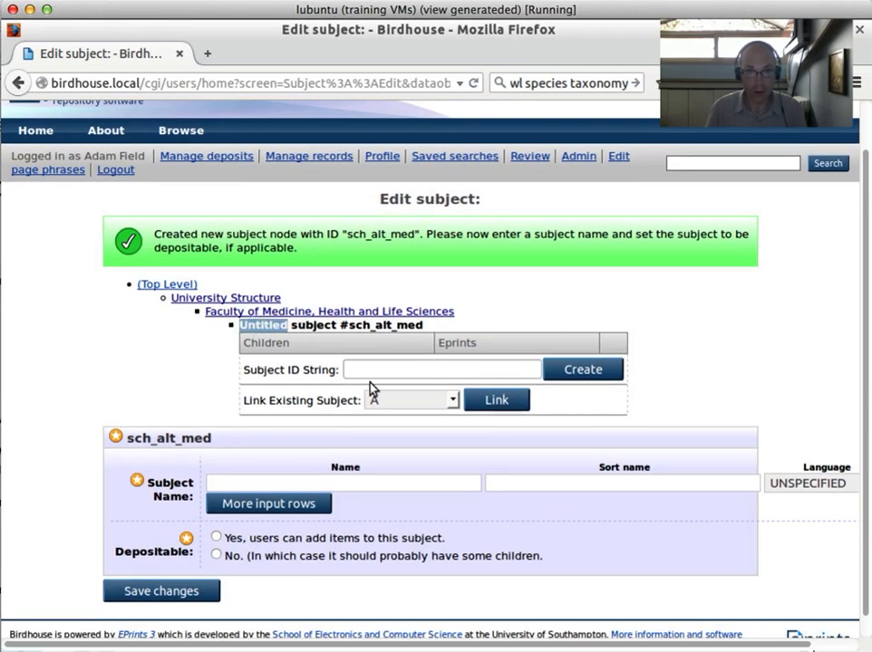
left_click(290, 483)
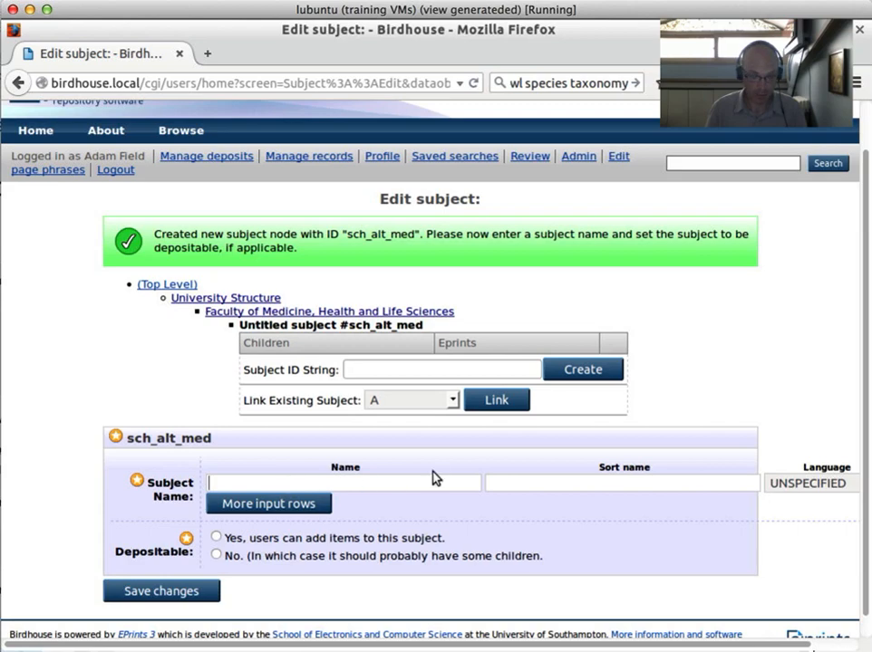
type("School of ")
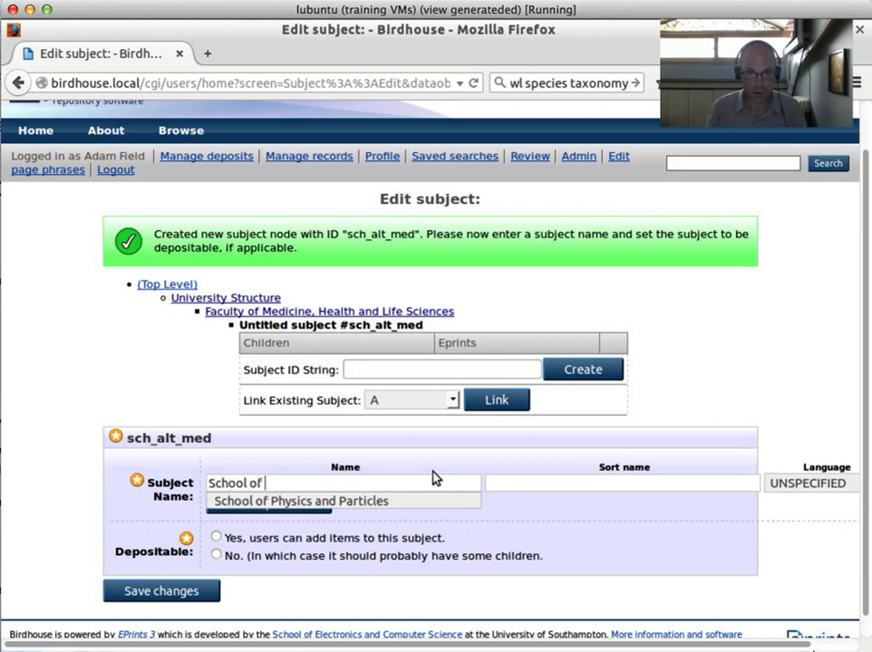
type("Alternative Medicine")
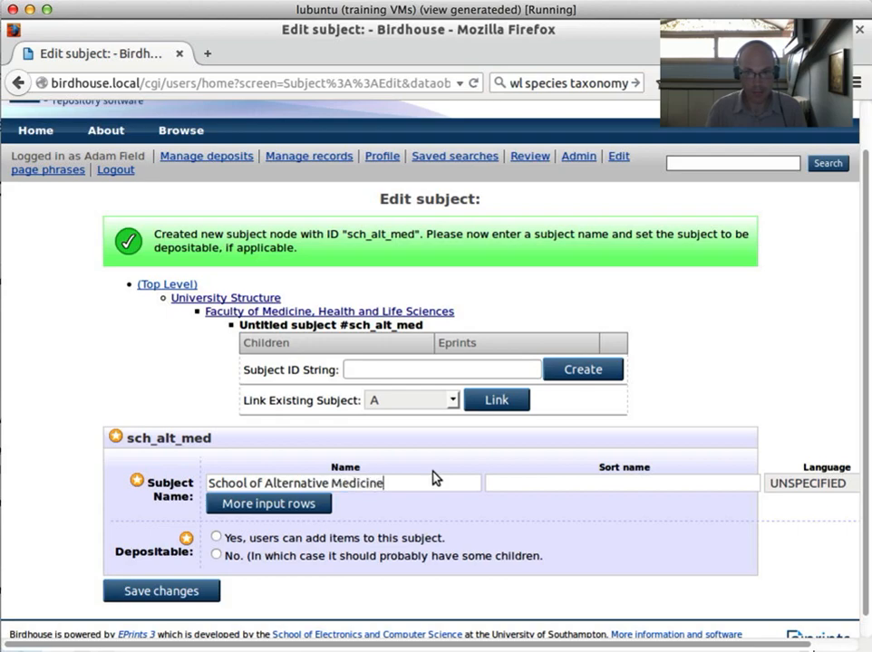
left_click(826, 483)
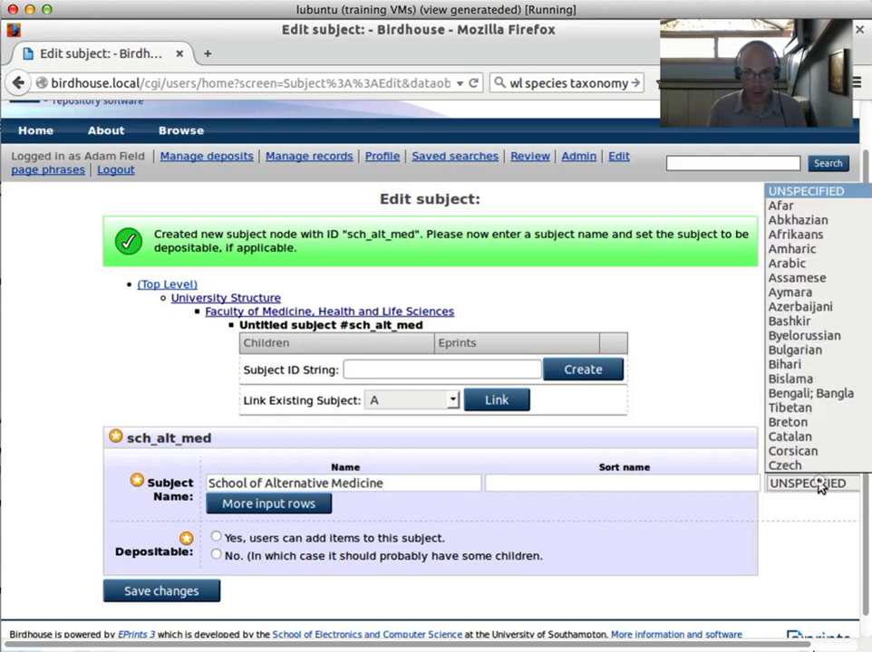
scroll(822, 305, "down", 4)
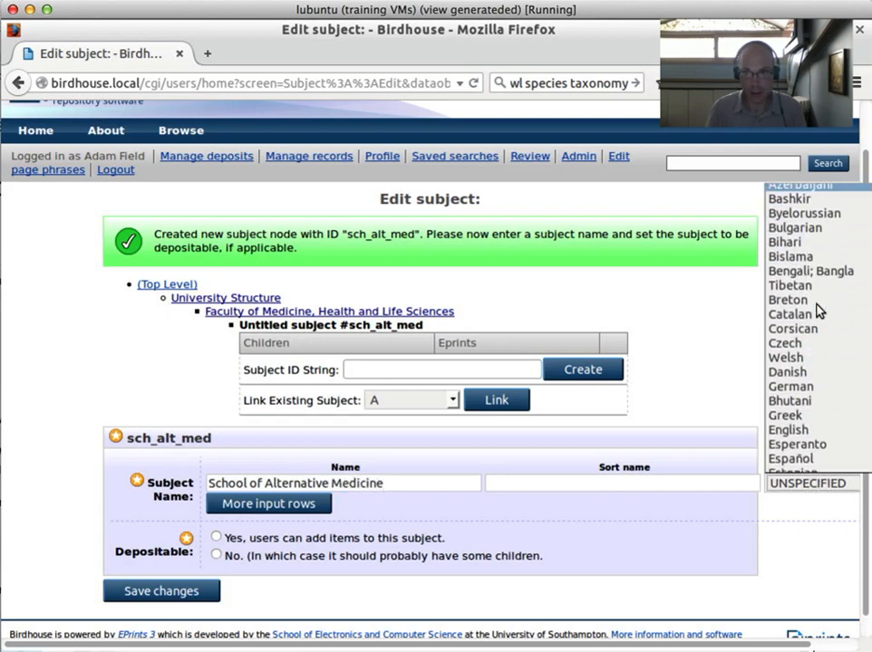
left_click(776, 379)
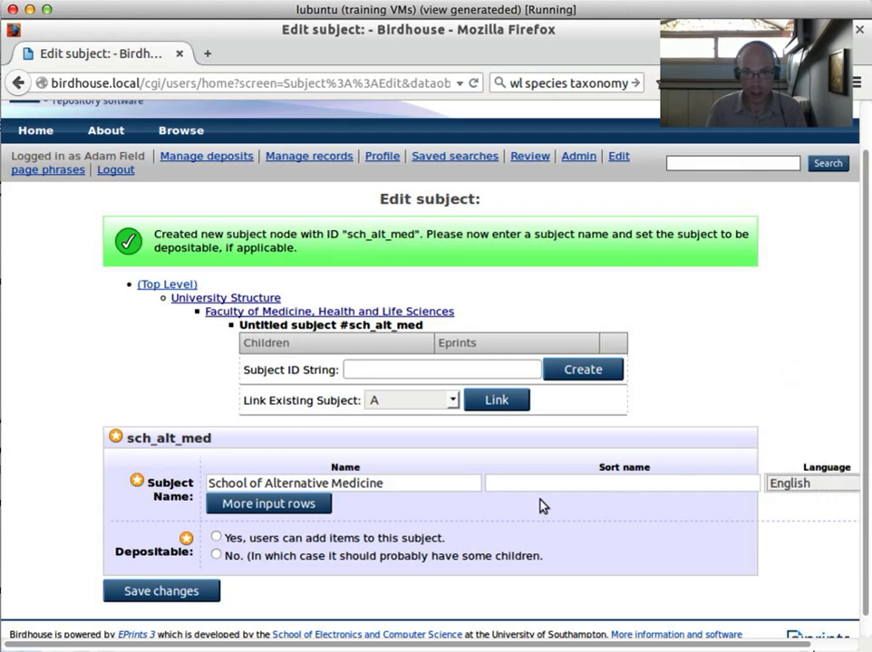
- Allow users to add items to the School of Alternative Medicine subject and save the changes
left_click(328, 538)
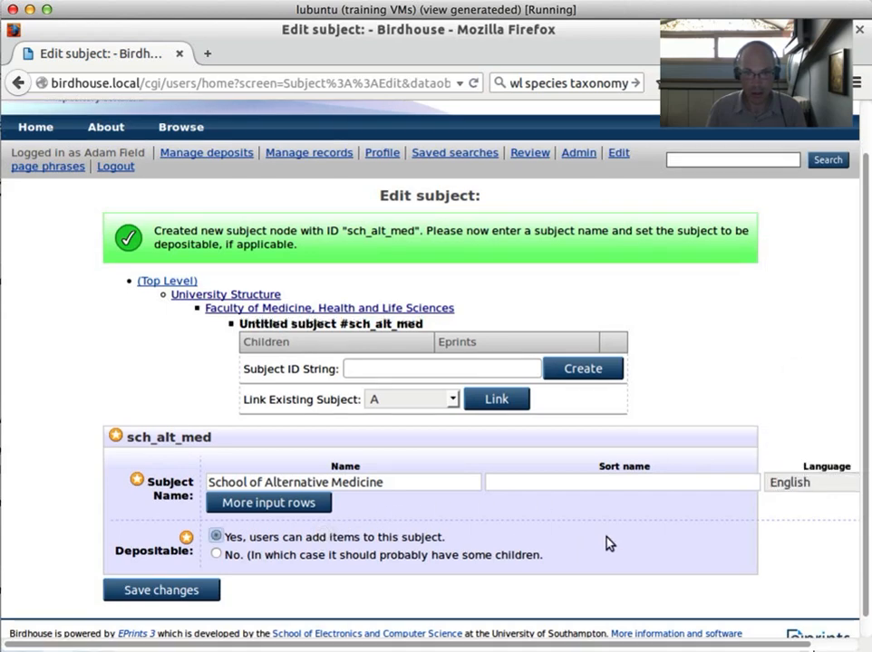
scroll(607, 543, "down", 1)
left_click(214, 574)
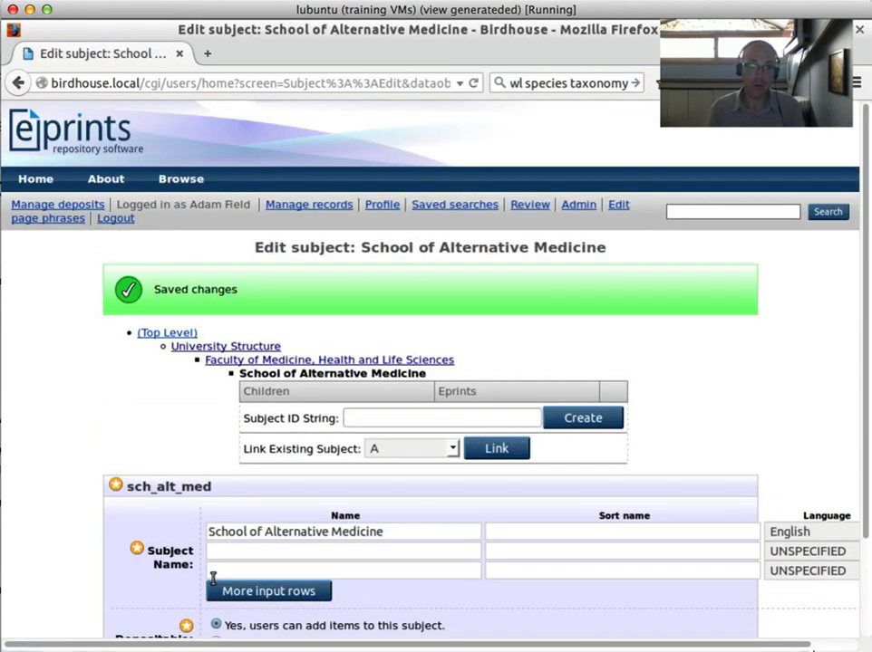
- Open article #105's Details stage and select Faculty of Medicine, Health and Life Sciences: School of Alternative Medicine as its division
left_click(585, 210)
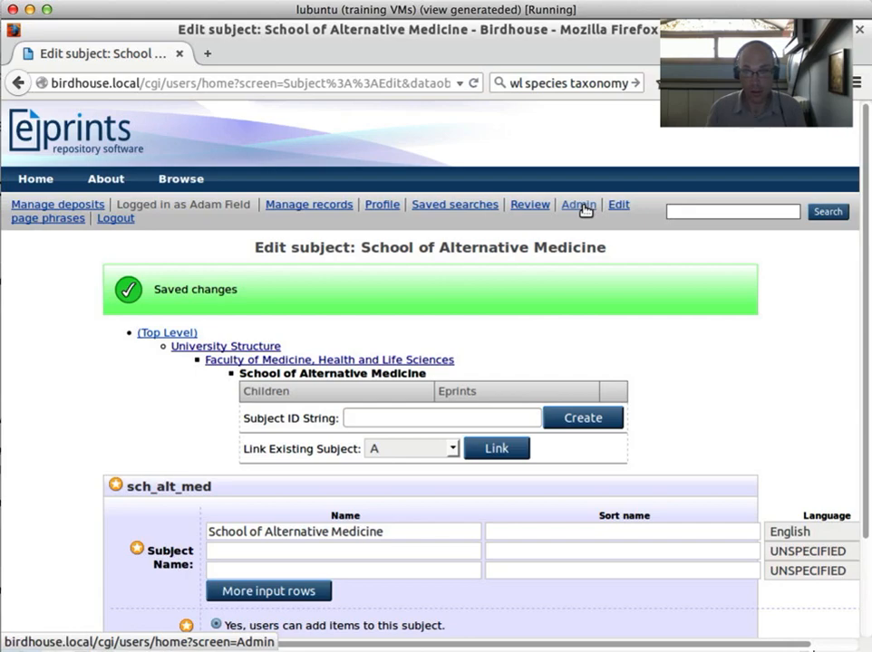
left_click(237, 207)
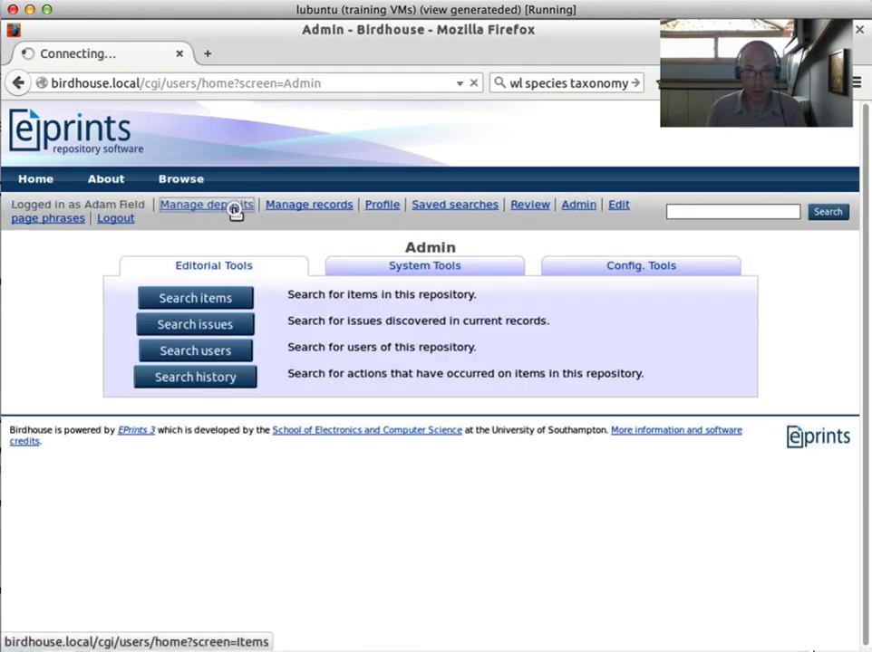
left_click(453, 296)
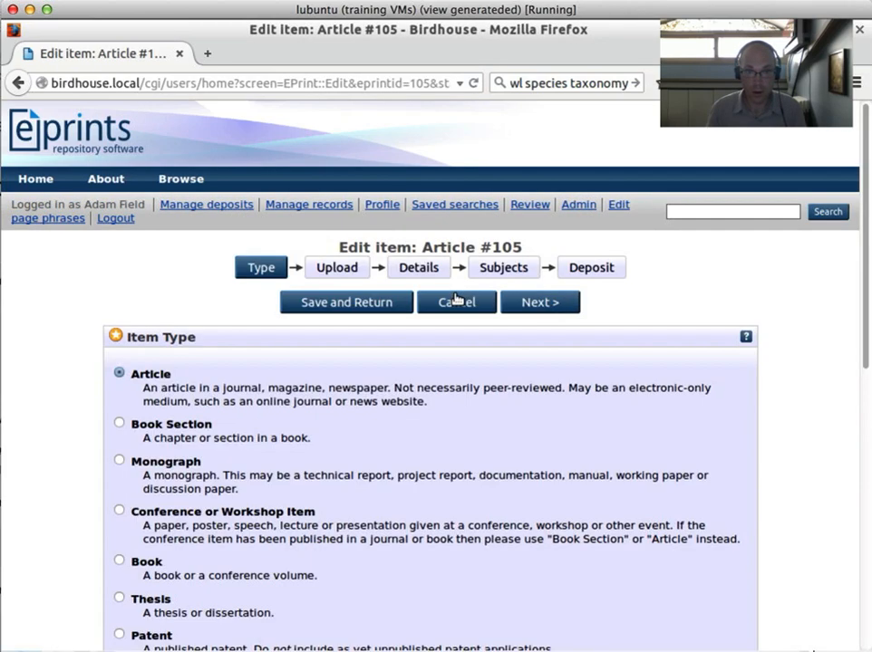
left_click(417, 269)
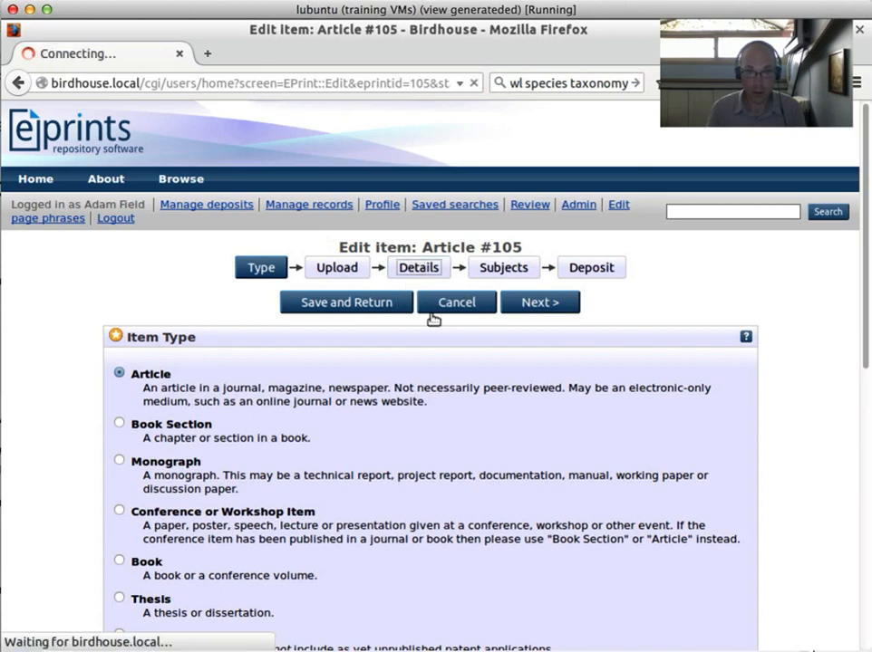
scroll(680, 478, "down", 3)
scroll(707, 442, "down", 15)
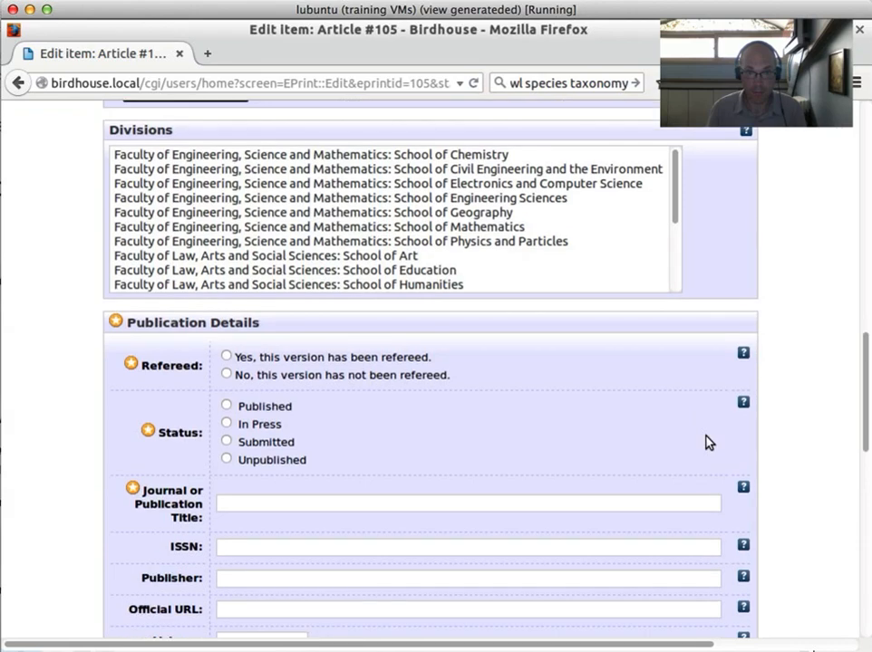
scroll(709, 442, "up", 1)
scroll(677, 313, "down", 3)
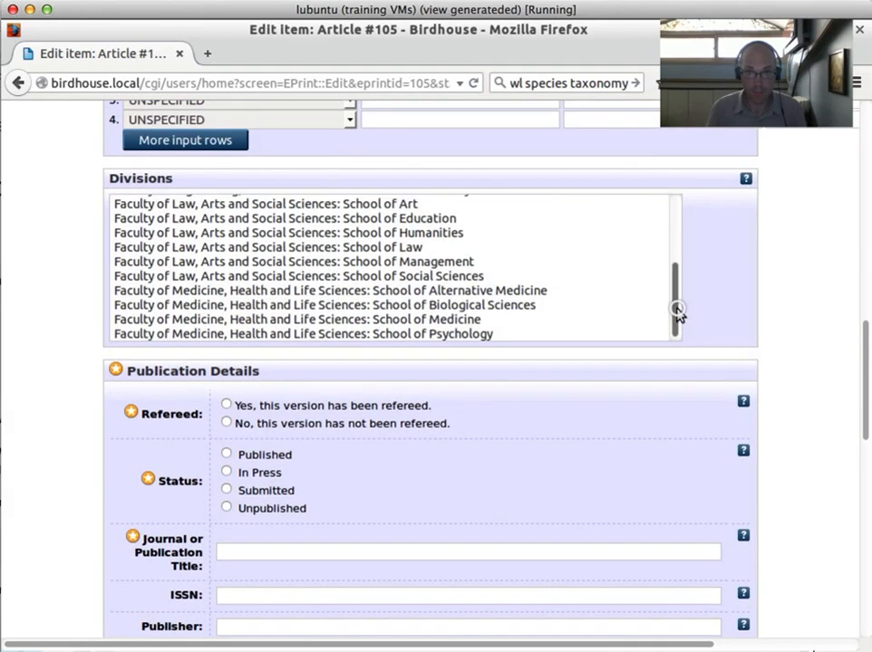
left_click(503, 291)
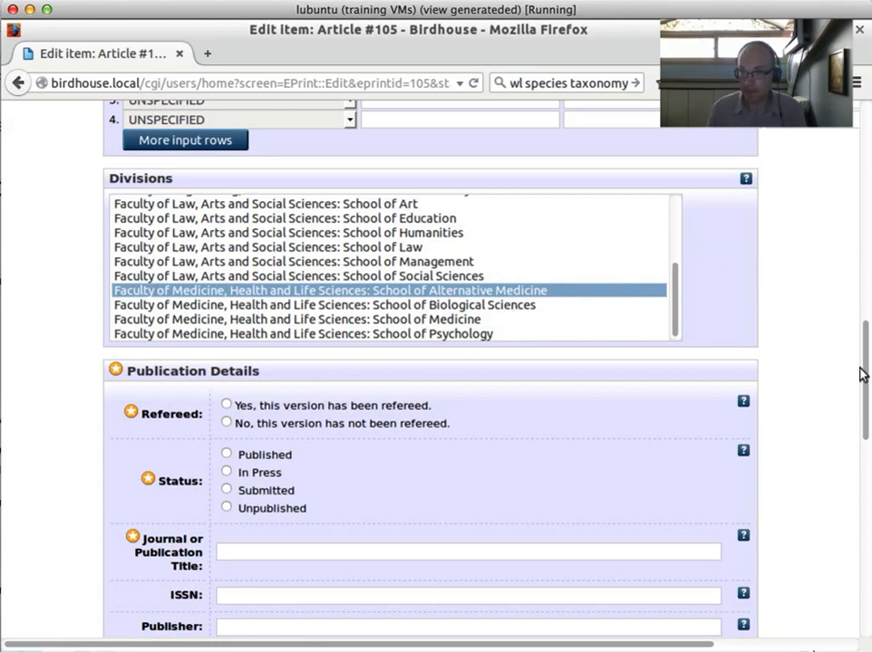
- Leave the article without saving and open the top level of the subject editor from the administration tools
left_click_drag(865, 369, 863, 140)
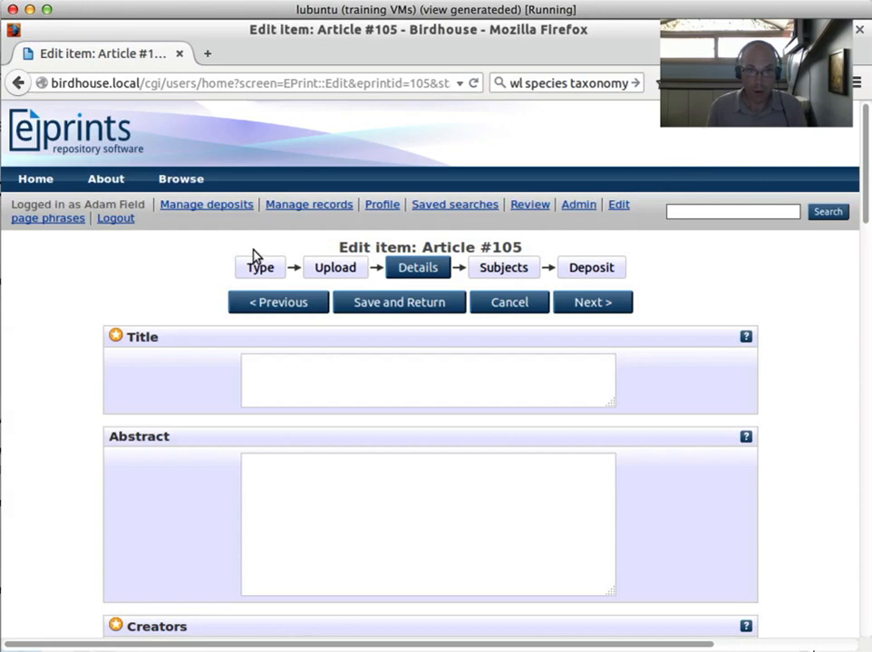
left_click(578, 206)
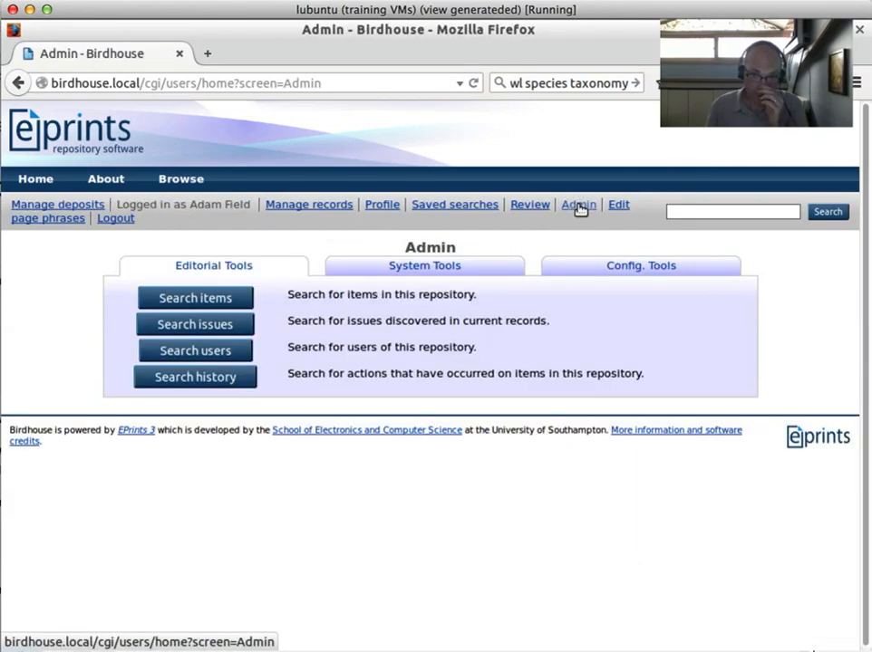
left_click(442, 273)
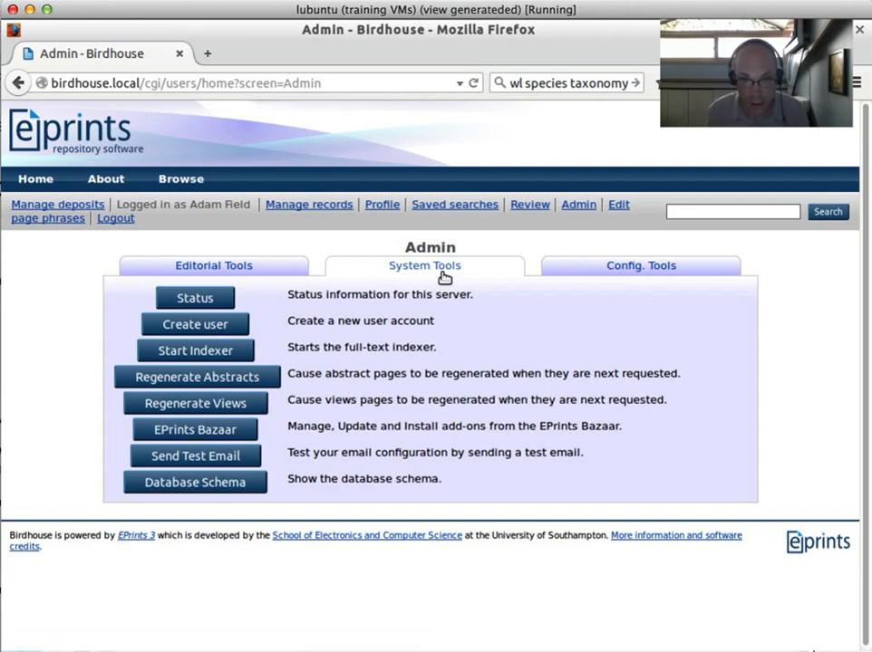
left_click(629, 266)
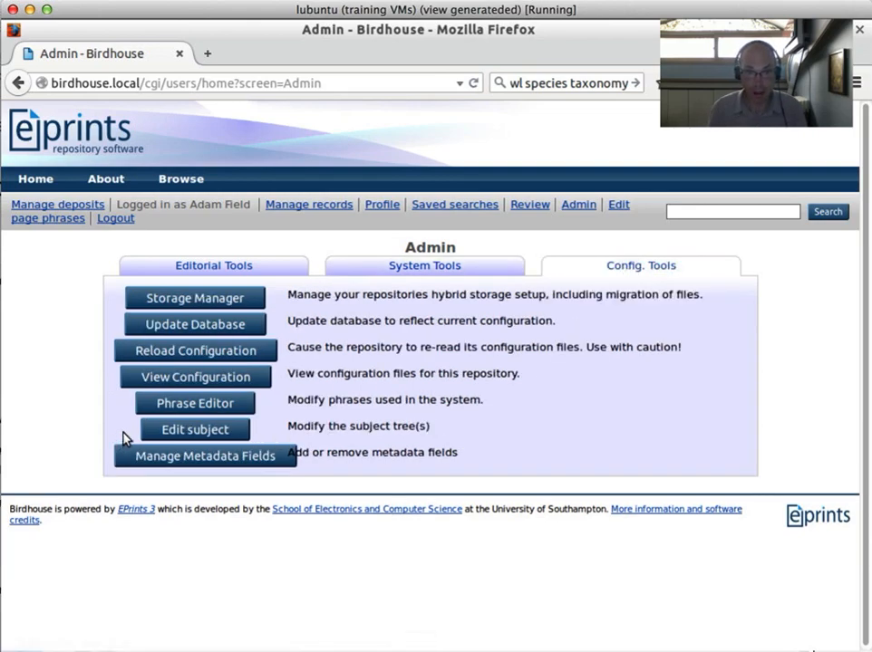
left_click(222, 428)
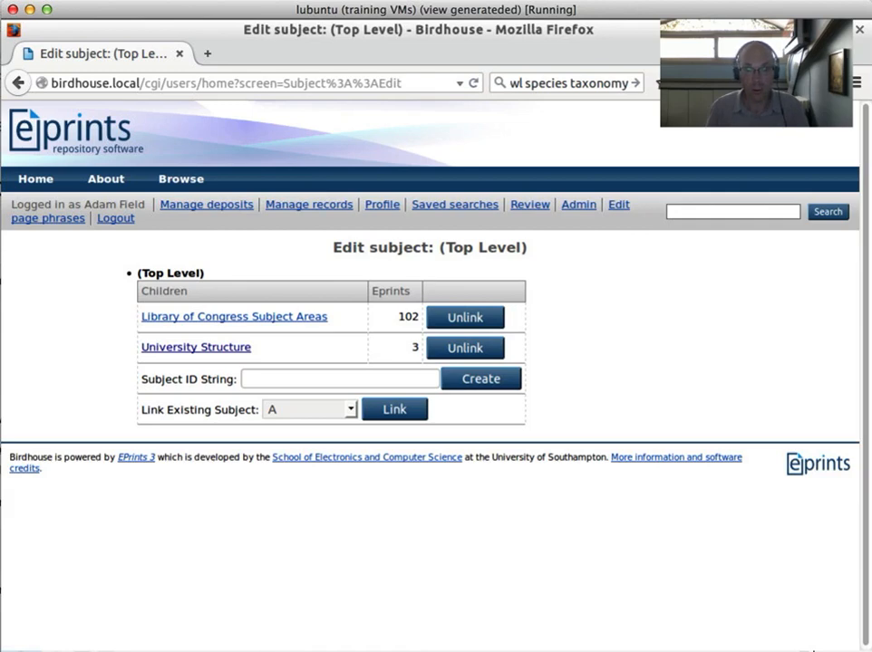
- Switch to the terminal, print the working directory and change to archives/birdhouse/cfg/
key("alt+Tab")
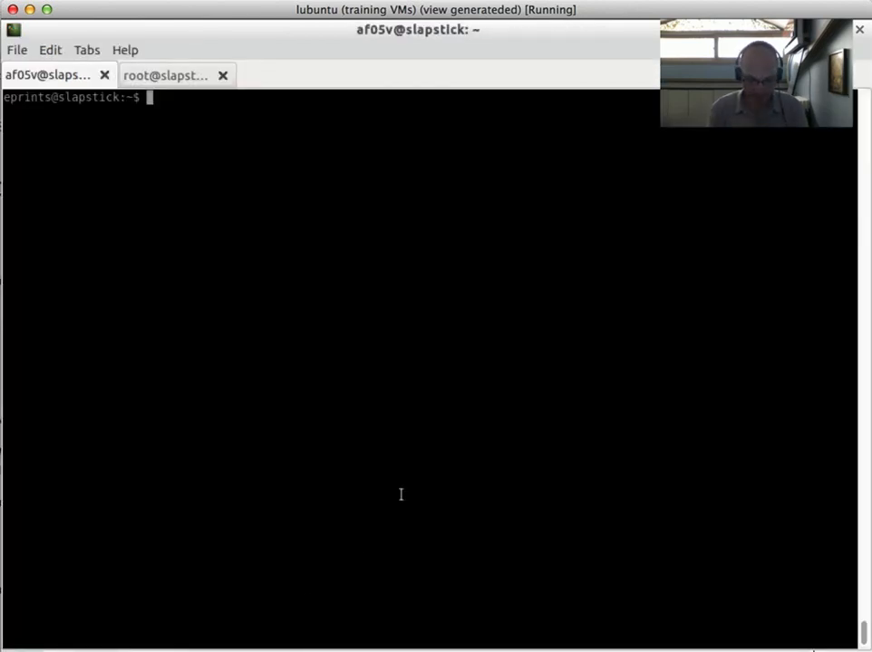
type("pwd")
key("Return")
type("c")
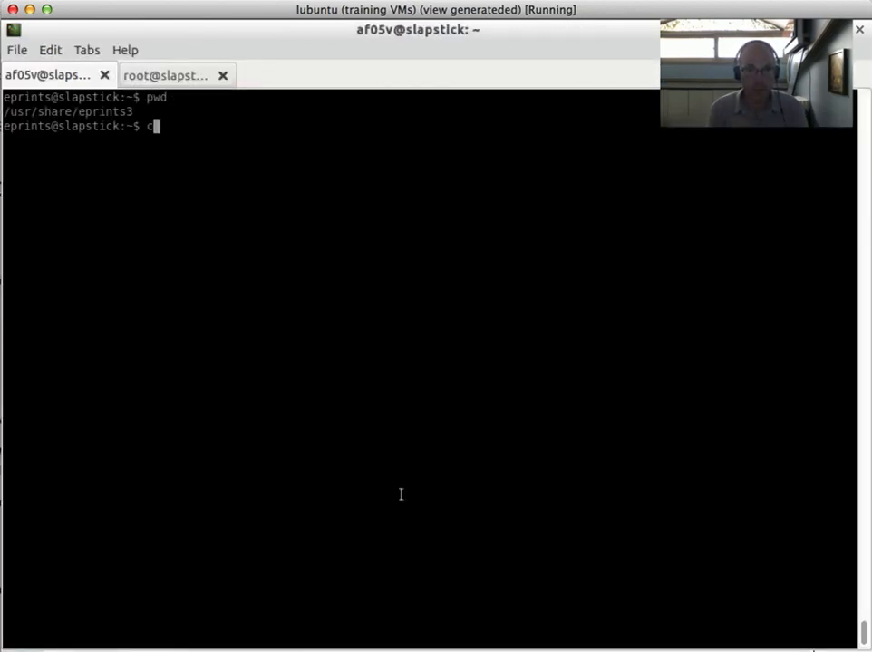
type("d archives/birdhouse/cfg/c")
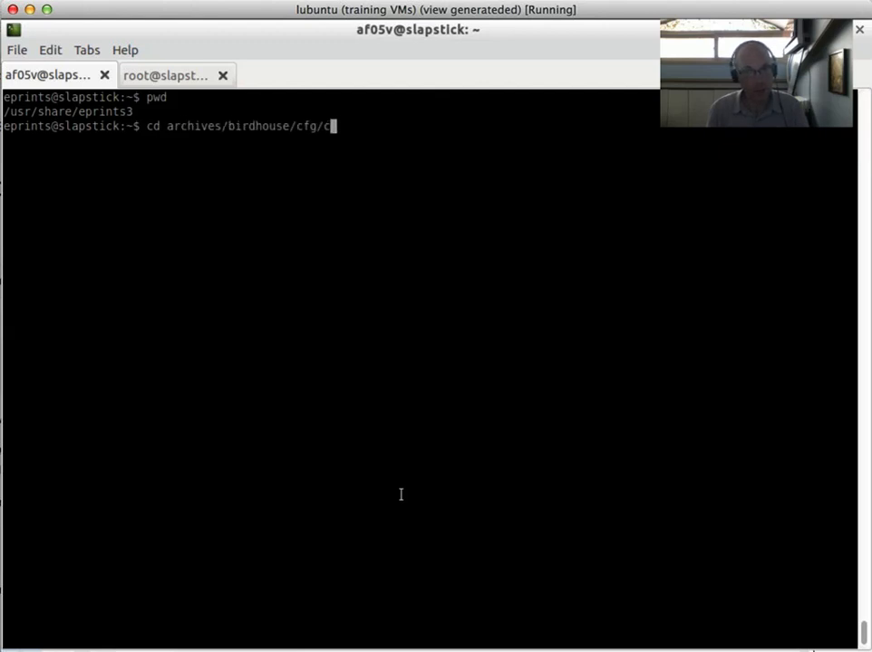
key("BackSpace")
key("Return")
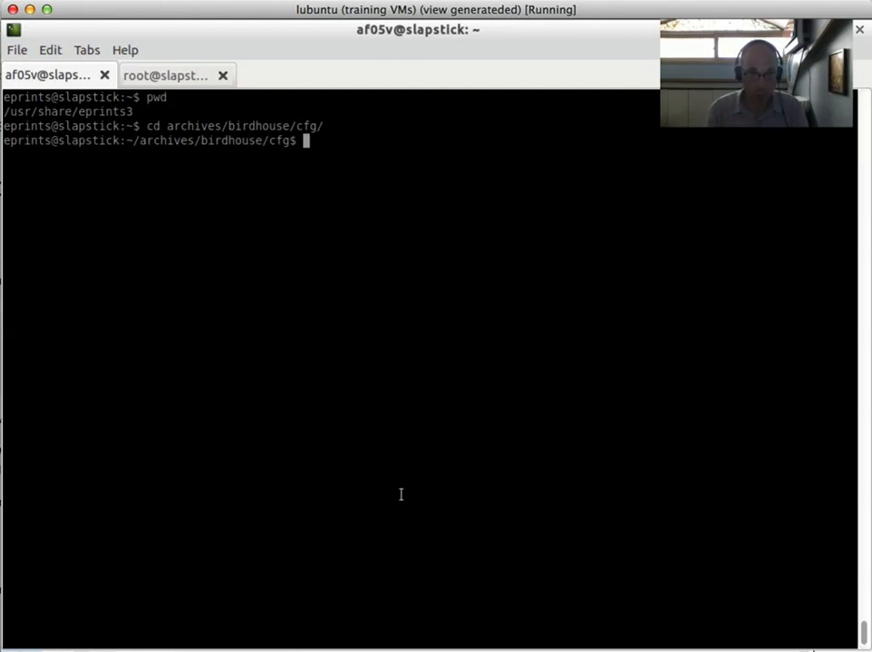
- Open the subjects file in vim and set the editor background to dark
type("vim subjects")
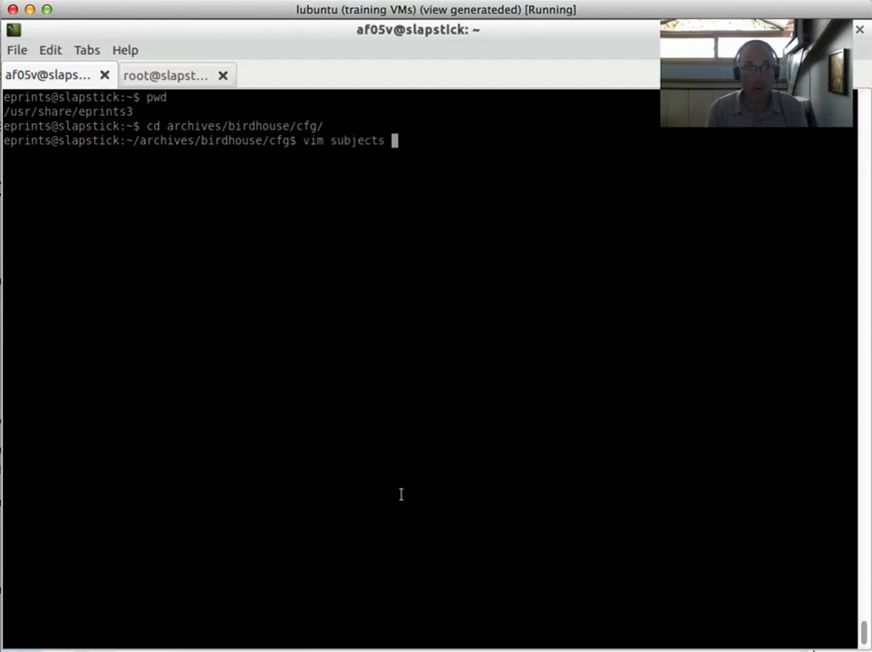
key("Return")
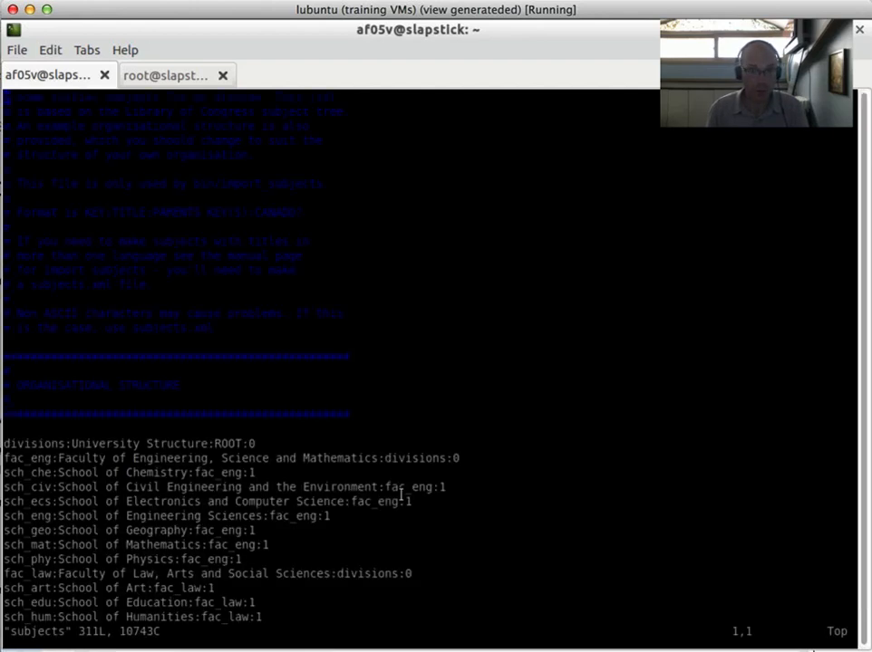
type(":set bg")
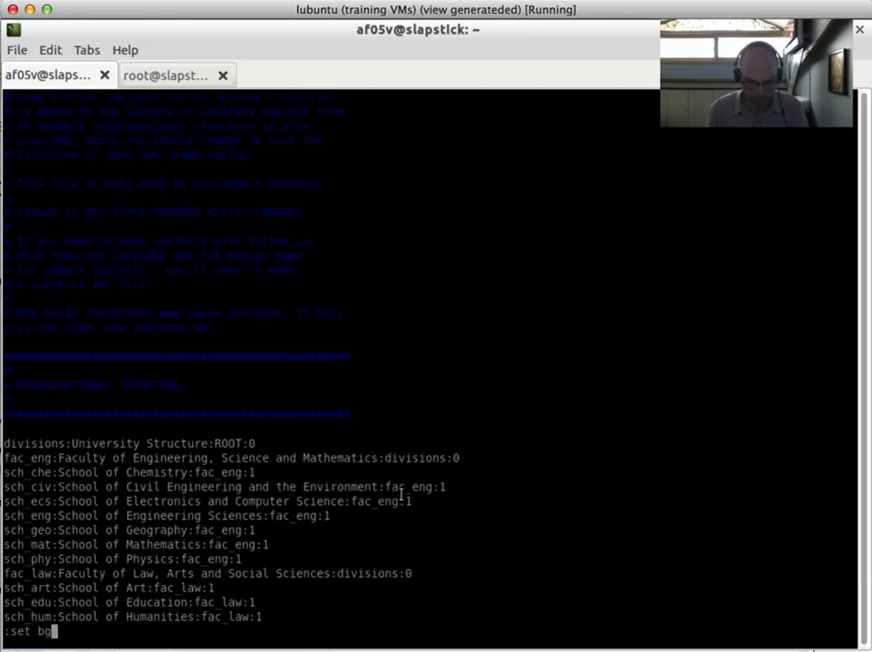
type("=dark")
key("Return")
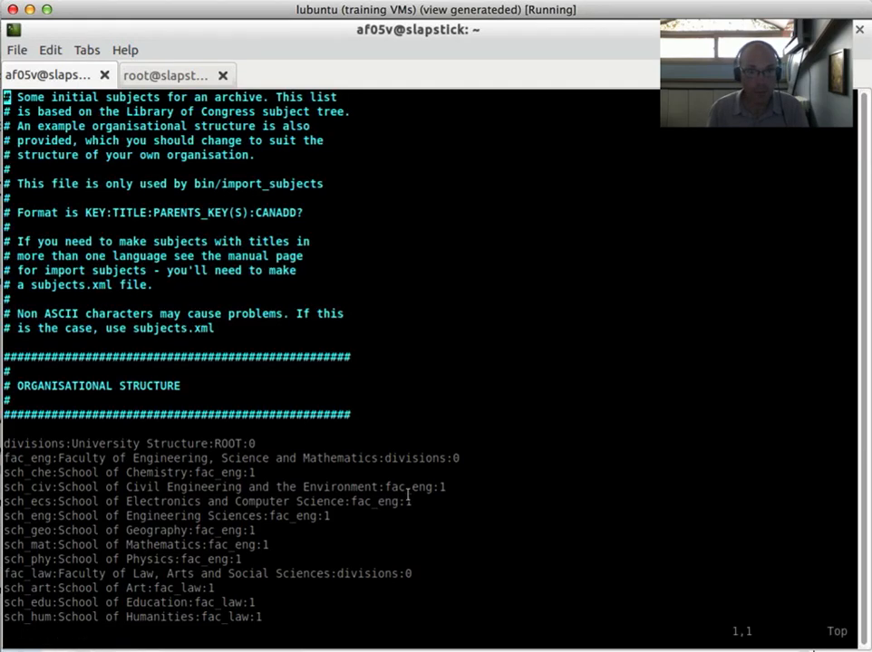
- Read through the organisational structure section of the subjects file, down to the medical schools and back up to the divisions entry
key("j")
key("j")
key("j")
key("j")
key("j")
key("j")
key("j")
key("j")
key("j")
key("j")
key("j")
key("j")
key("j")
key("j")
key("j")
key("j")
key("j")
key("j")
key("j")
key("j")
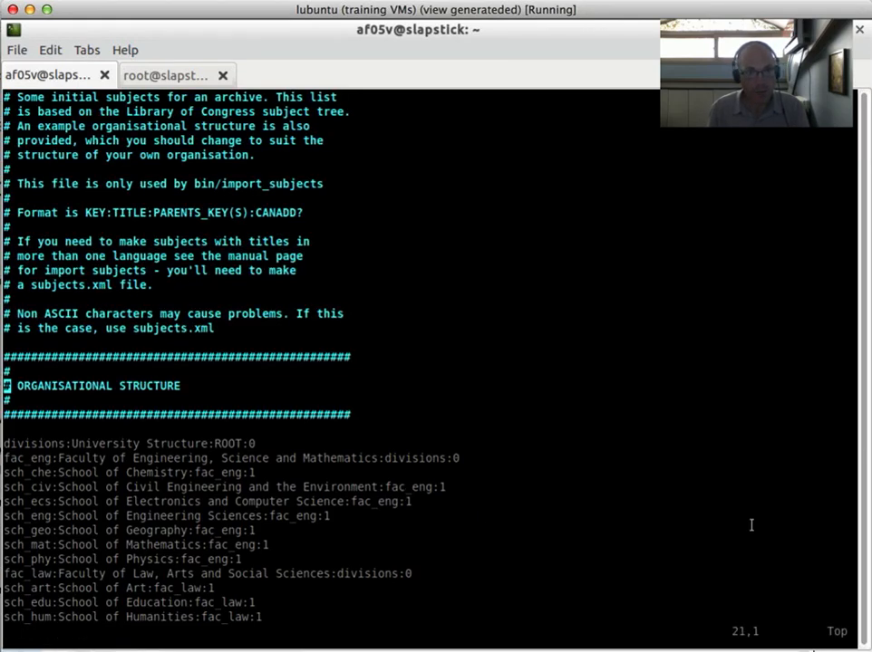
key("j")
key("j")
key("j")
key("j")
key("j")
key("j")
key("j")
key("j")
key("j")
key("j")
key("j")
key("j")
key("j")
key("j")
key("j")
key("j")
key("j")
key("j")
key("j")
key("j")
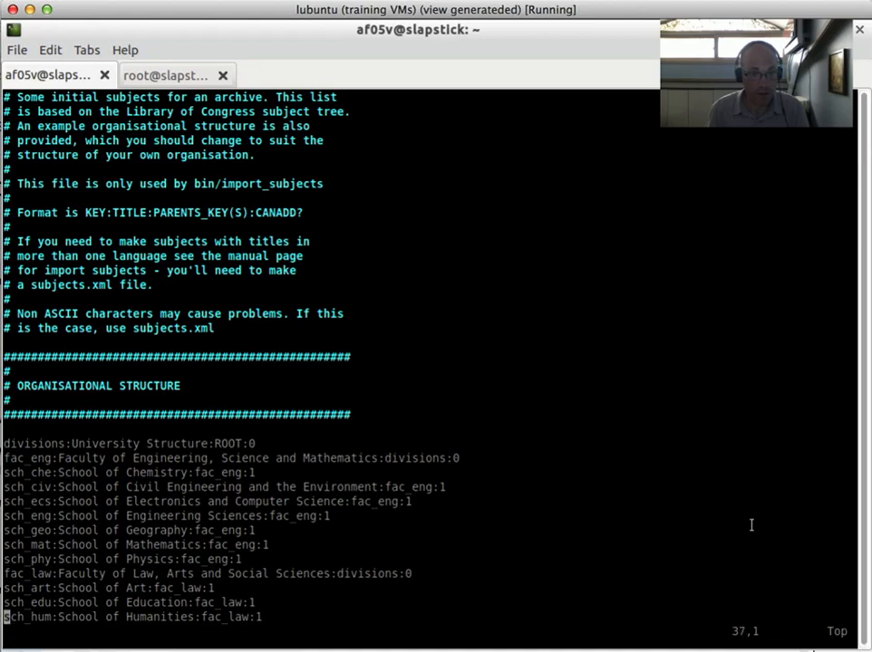
key("k")
key("k")
key("k")
key("k")
key("k")
key("k")
key("k")
key("k")
key("k")
key("k")
key("k")
key("k")
key("k")
key("k")
key("k")
key("k")
key("k")
key("k")
key("k")
key("k")
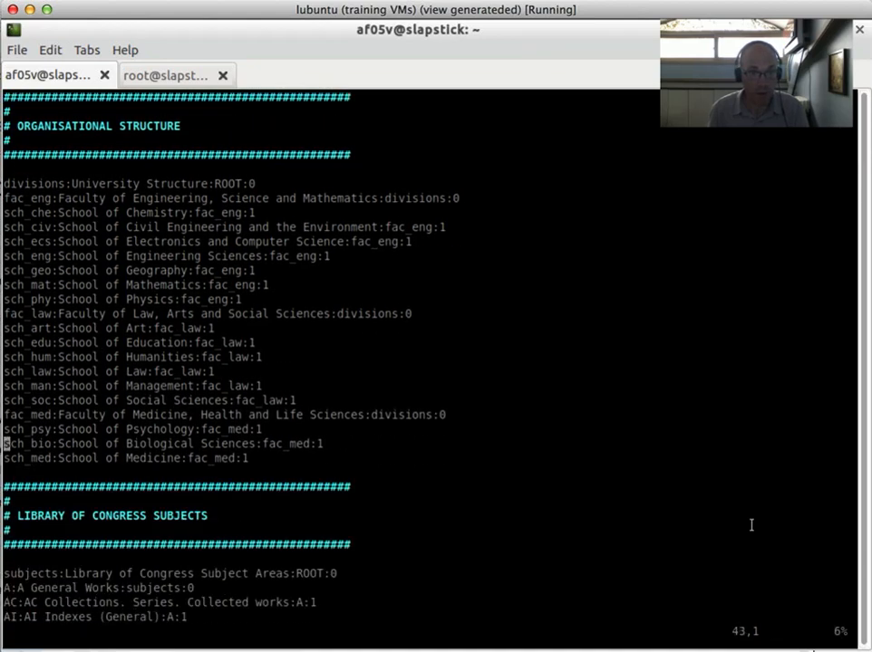
key("k")
key("k")
key("k")
key("k")
key("k")
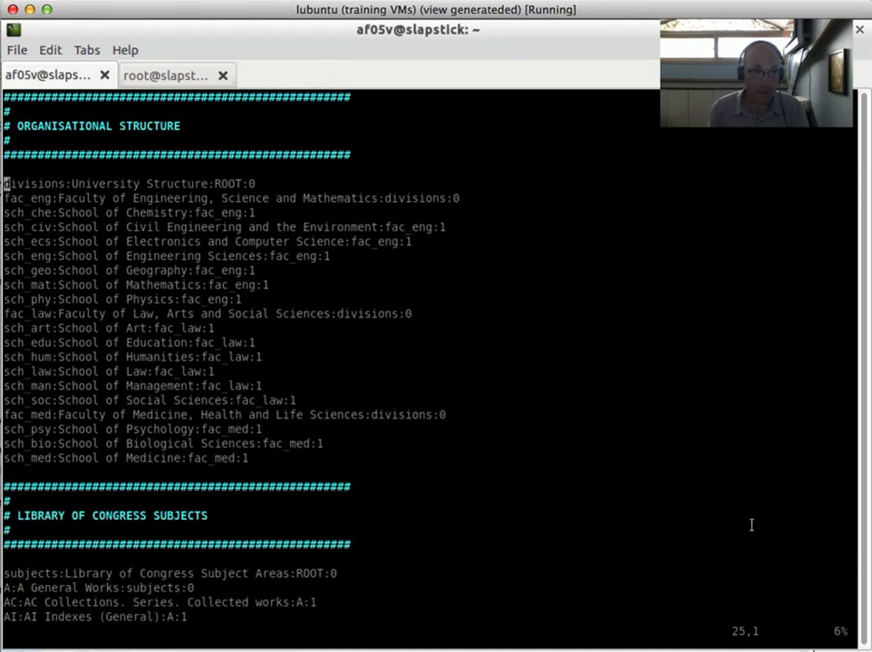
- Examine the key and title fields of the divisions:University Structure entry by highlighting each of them
double_click(37, 183)
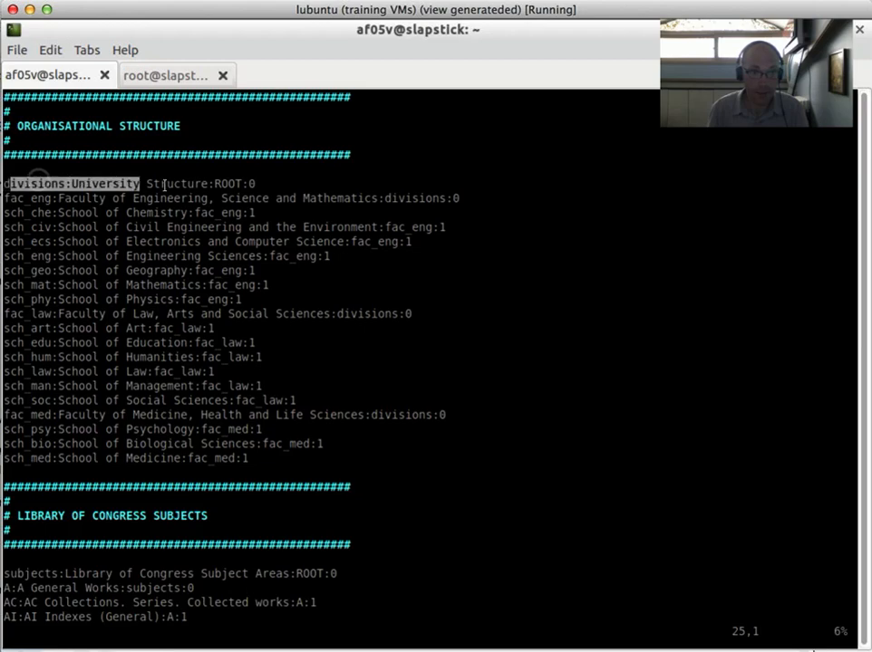
left_click(163, 185)
double_click(14, 185)
left_click(37, 182)
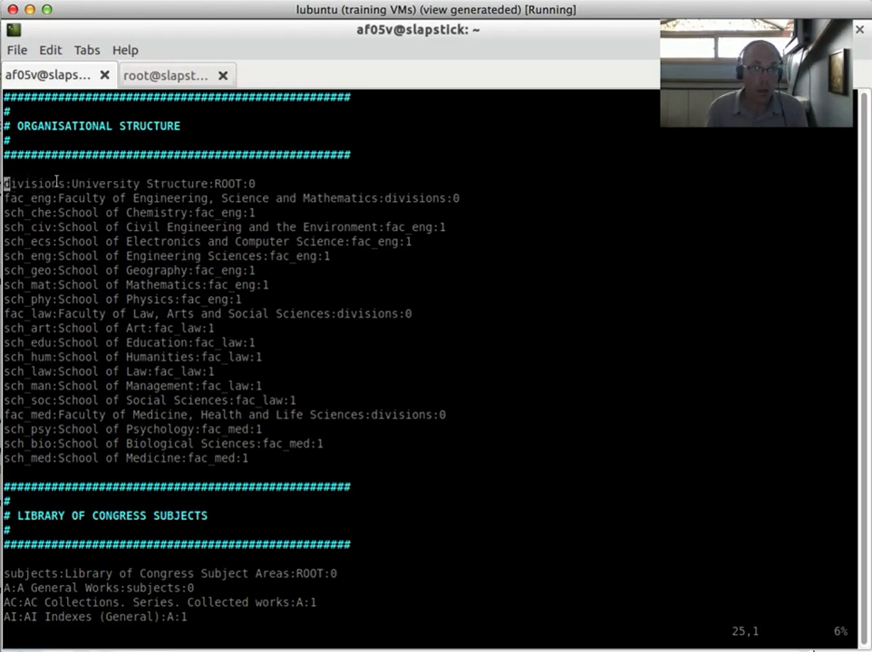
left_click_drag(69, 183, 3, 183)
left_click(33, 180)
left_click(111, 183)
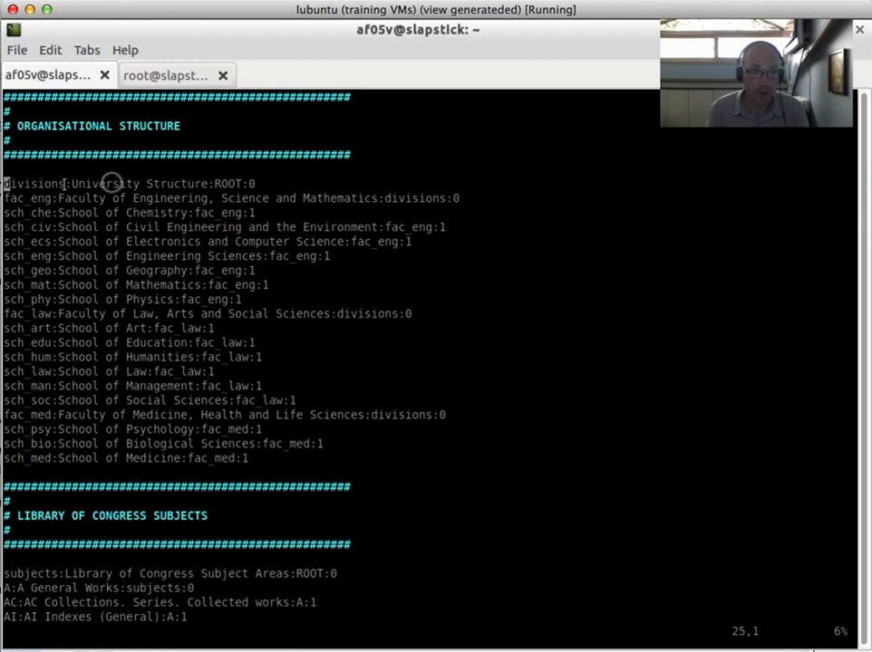
left_click_drag(71, 183, 210, 183)
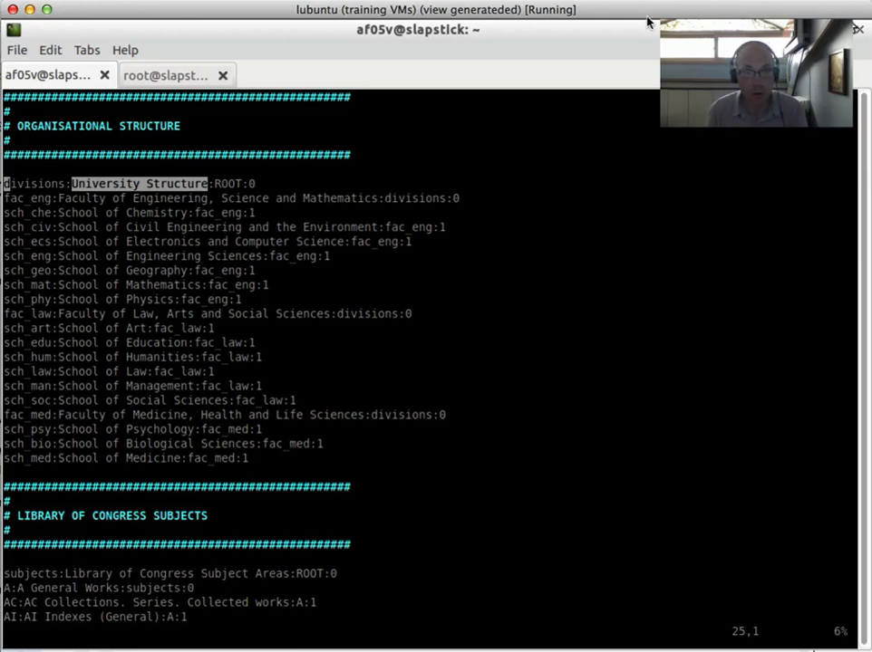
- Examine the ROOT parent field and the final can-add flag of the divisions entry
left_click(224, 182)
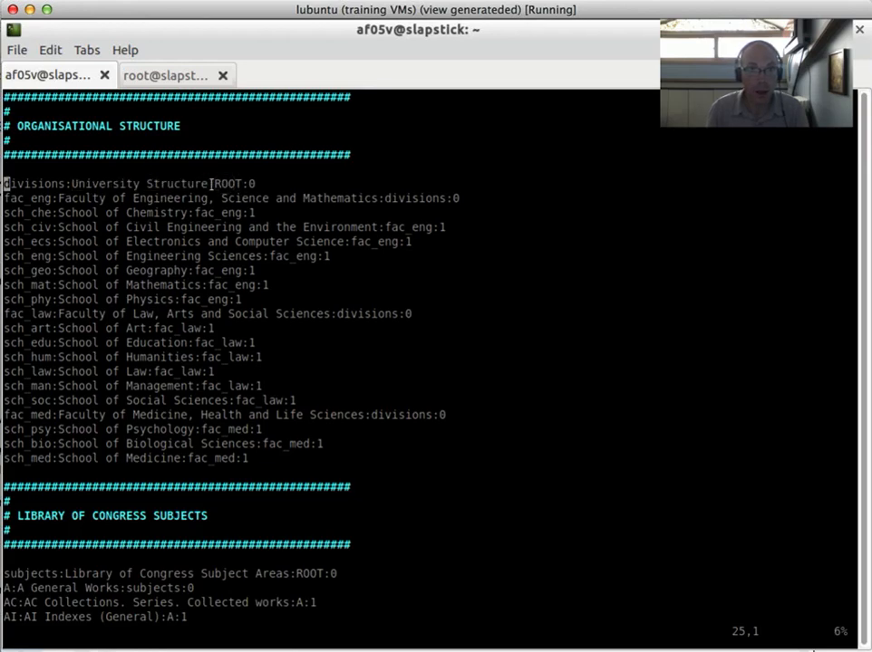
left_click_drag(214, 183, 240, 190)
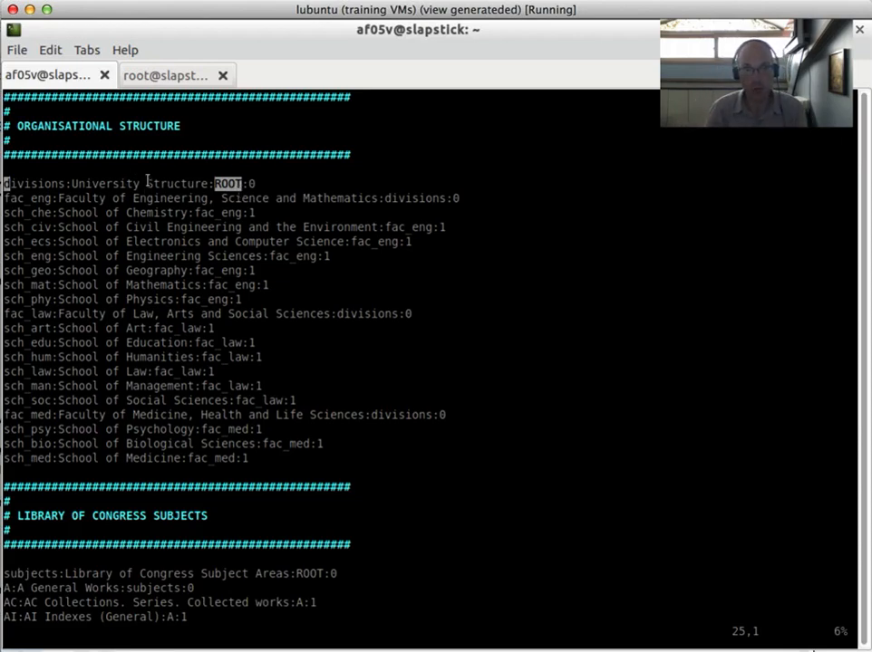
double_click(227, 183)
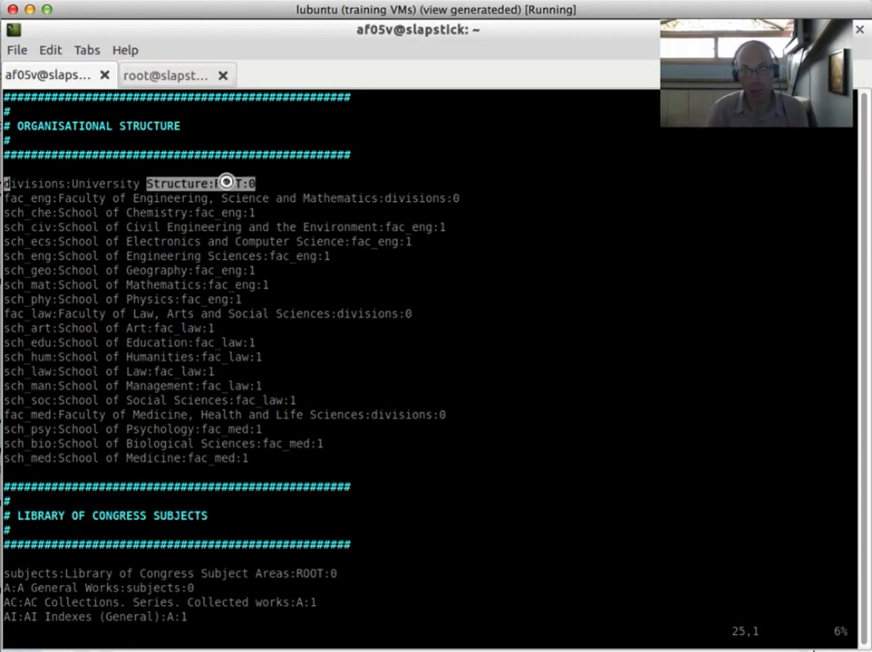
left_click(222, 183)
left_click_drag(216, 183, 259, 183)
left_click(251, 183)
left_click(259, 183)
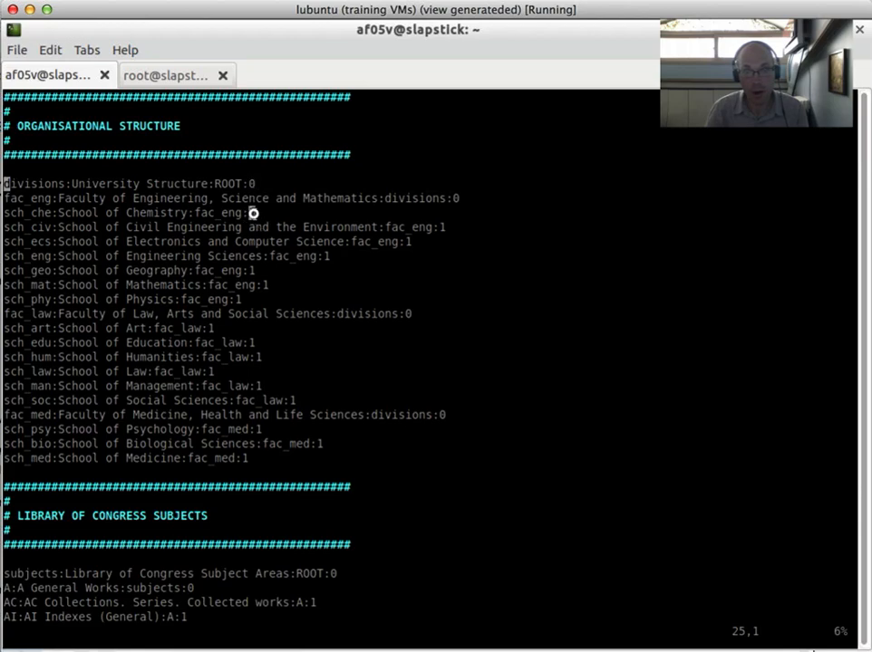
- Examine the can-add flag of the School of Chemistry entry and the whole School of Engineering Sciences entry
left_click_drag(251, 213, 256, 213)
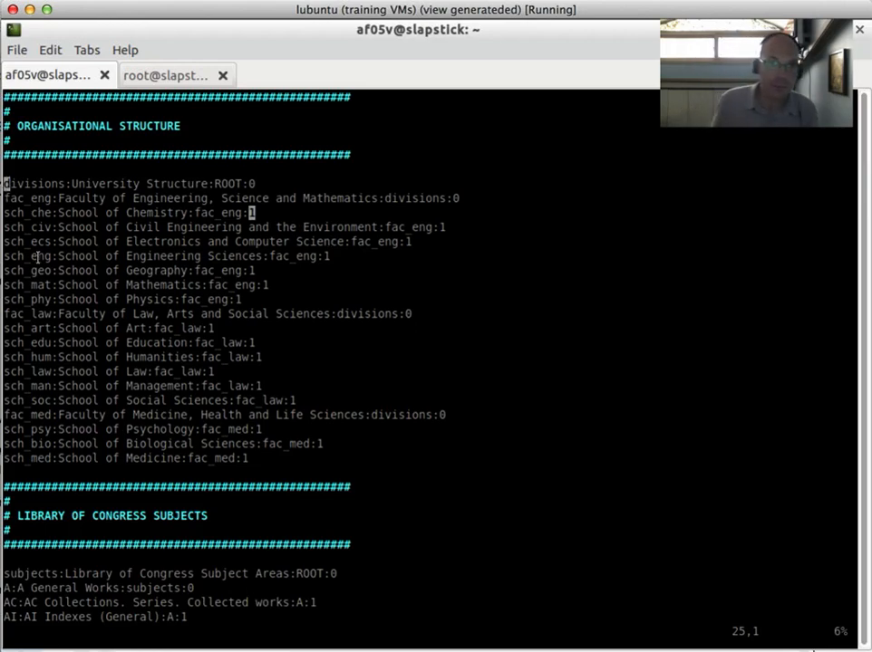
double_click(92, 257)
triple_click(93, 257)
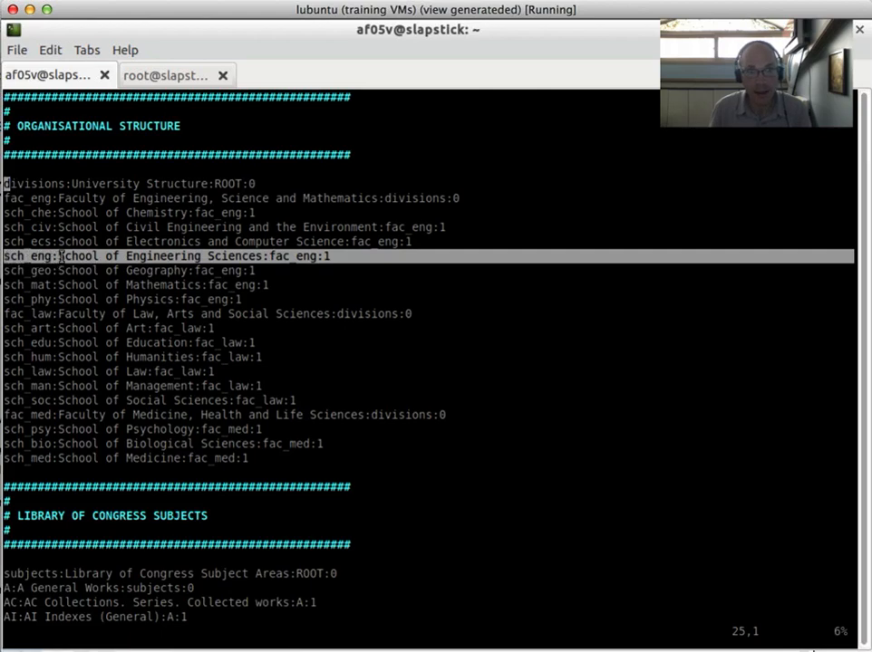
left_click(328, 256)
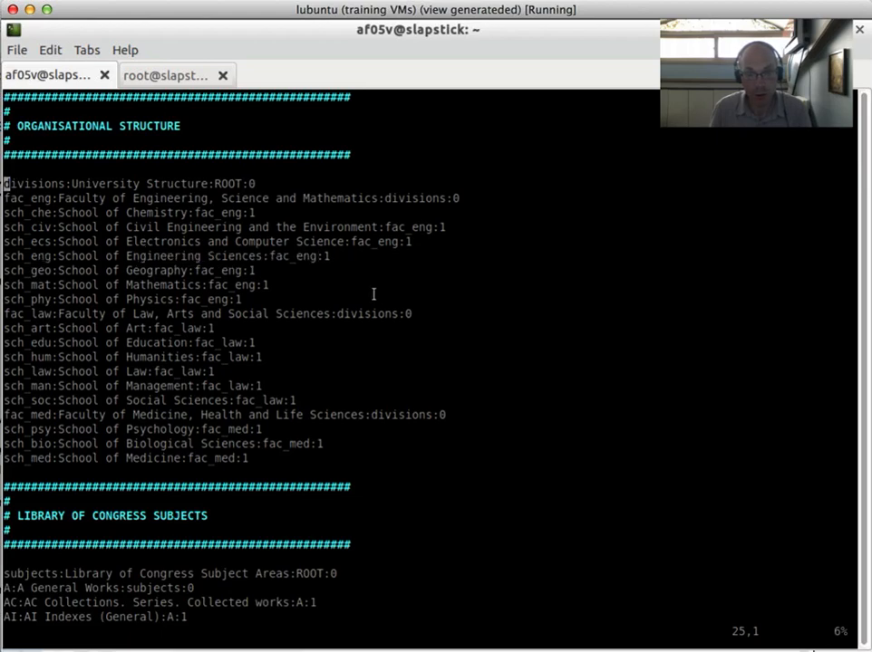
- Switch to the University of Lilliput outline document, then to Gnumeric, and review the same hierarchy laid out in columns A to C
key("alt+Tab")
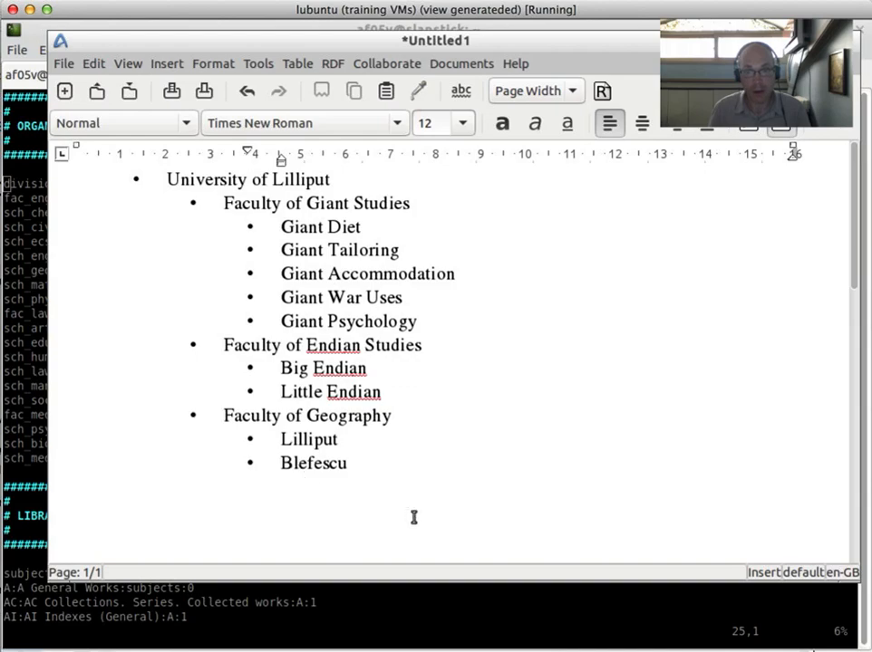
key("alt+Tab")
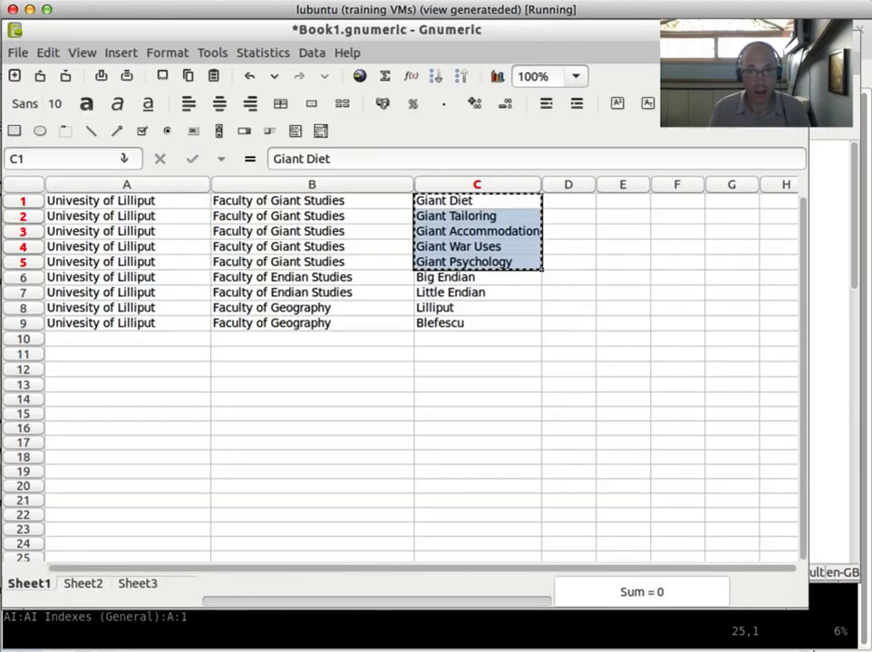
left_click(378, 458)
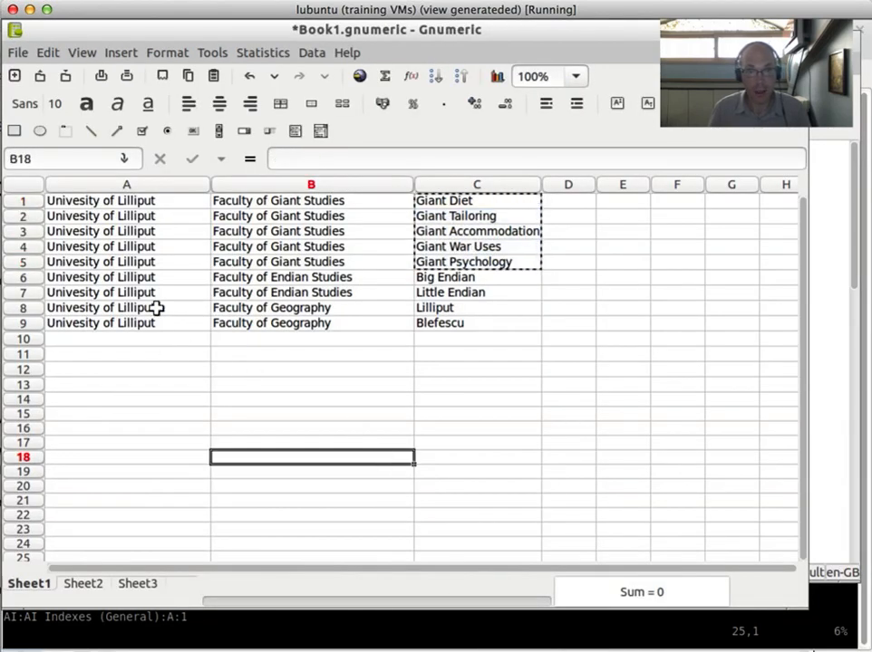
left_click(122, 201)
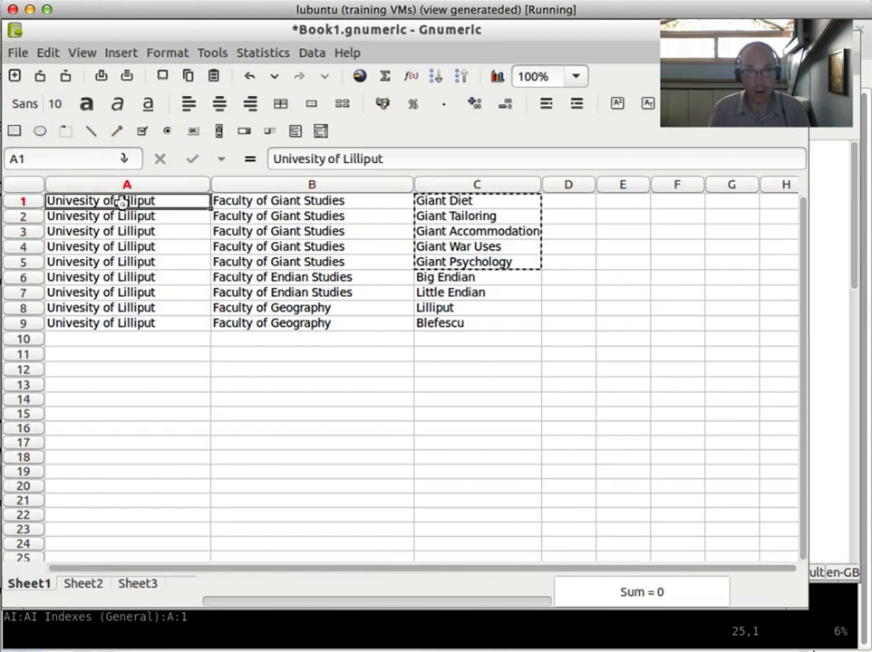
left_click(279, 201)
left_click(462, 201)
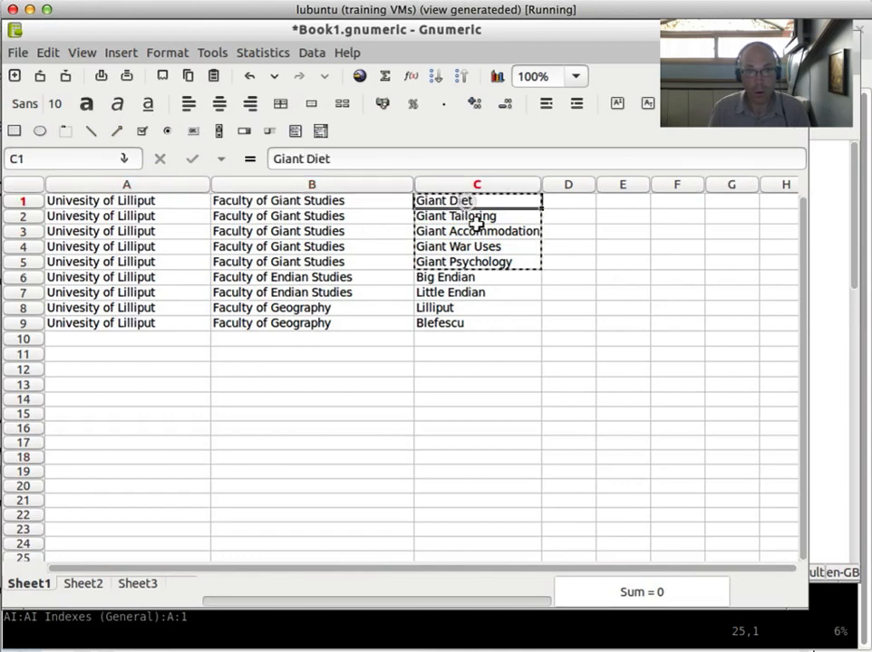
left_click(473, 292)
left_click(492, 249)
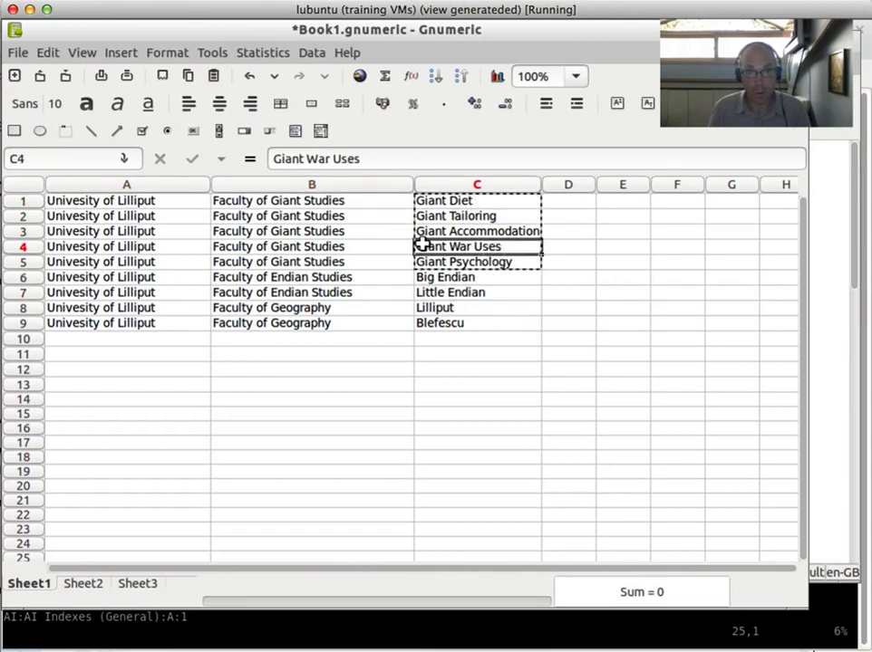
left_click(80, 202)
left_click(345, 200)
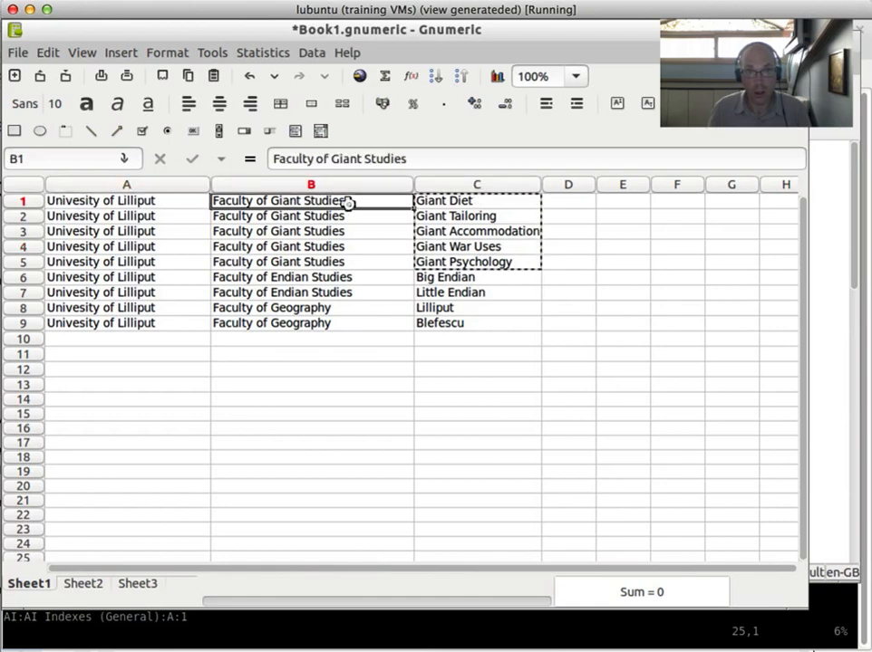
left_click(504, 197)
left_click(349, 204)
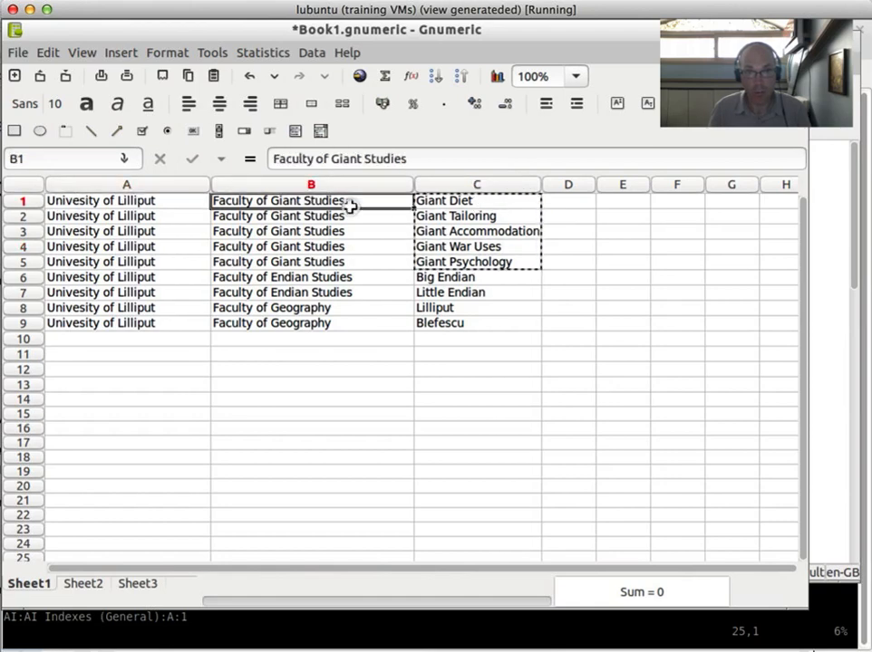
left_click(164, 201)
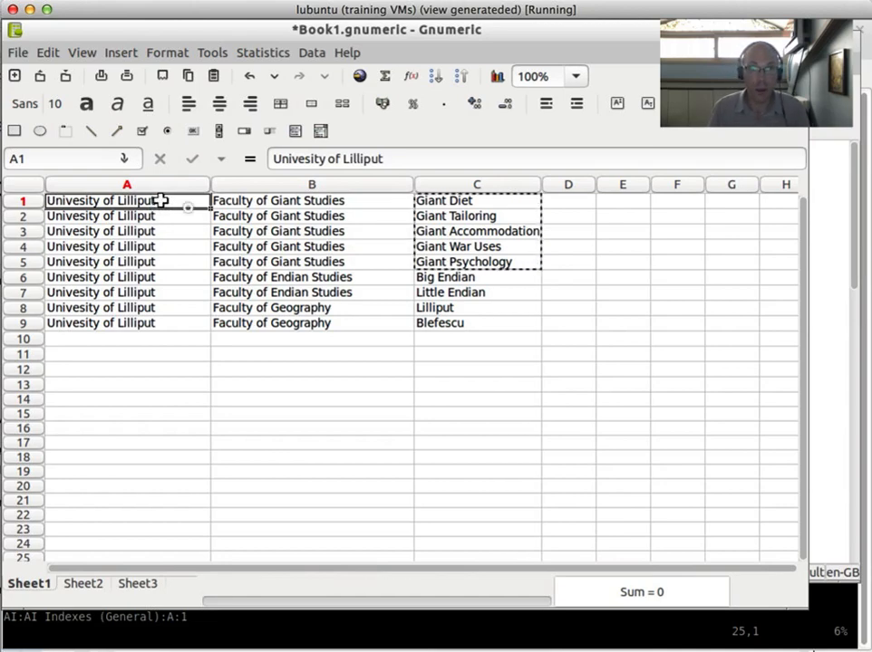
- Copy the whole hierarchy table in cells A1:C9
left_click_drag(161, 199, 418, 316)
right_click(419, 315)
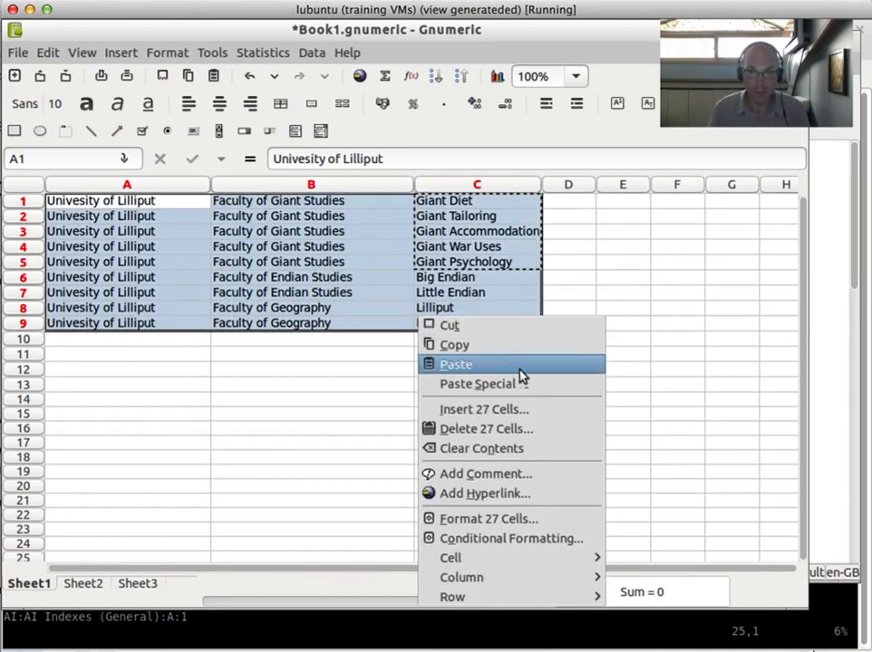
left_click(625, 261)
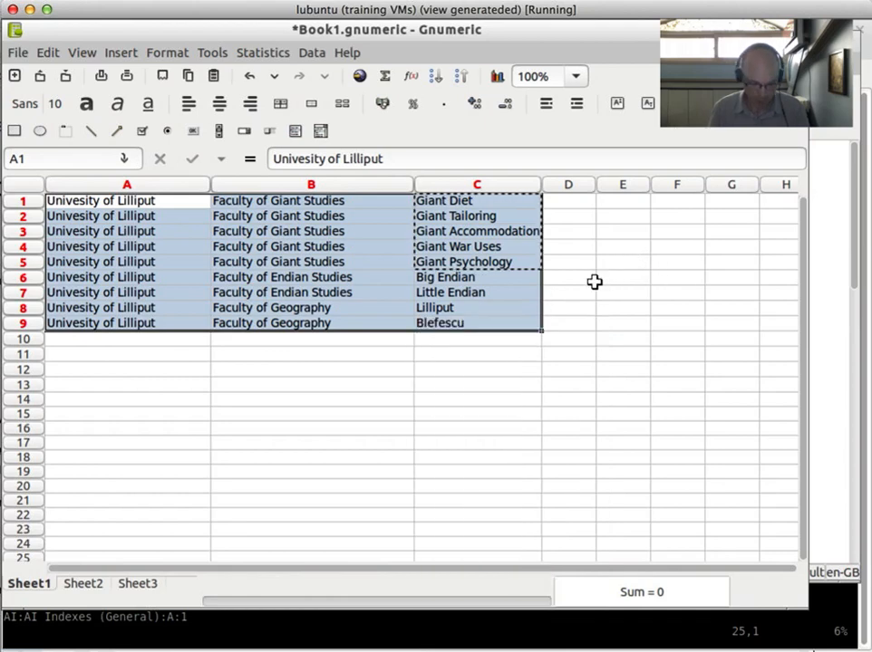
key("ctrl+c")
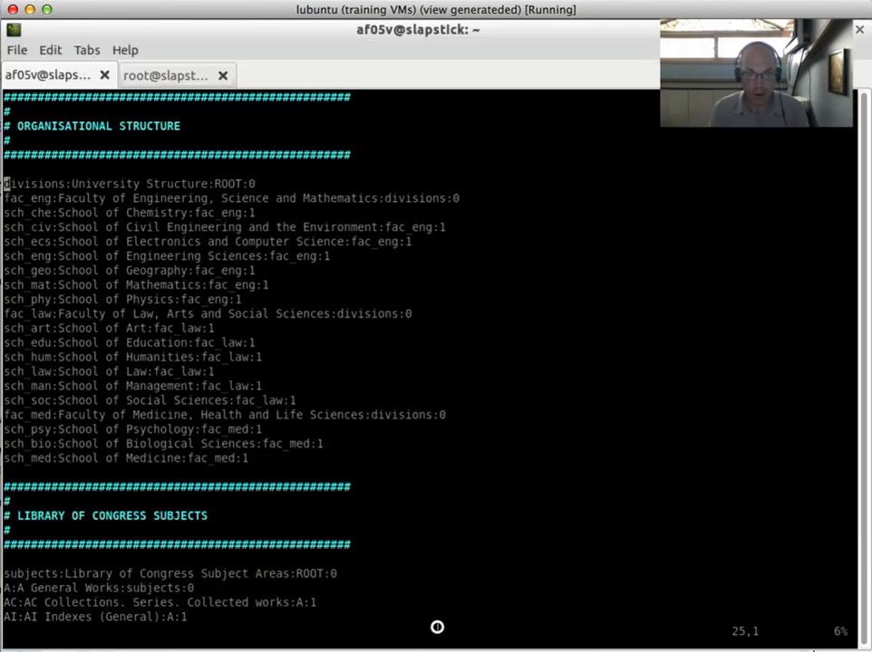
- Return to the subjects file in the terminal and insert three blank lines above the divisions:University Structure entry
left_click(438, 624)
key("i")
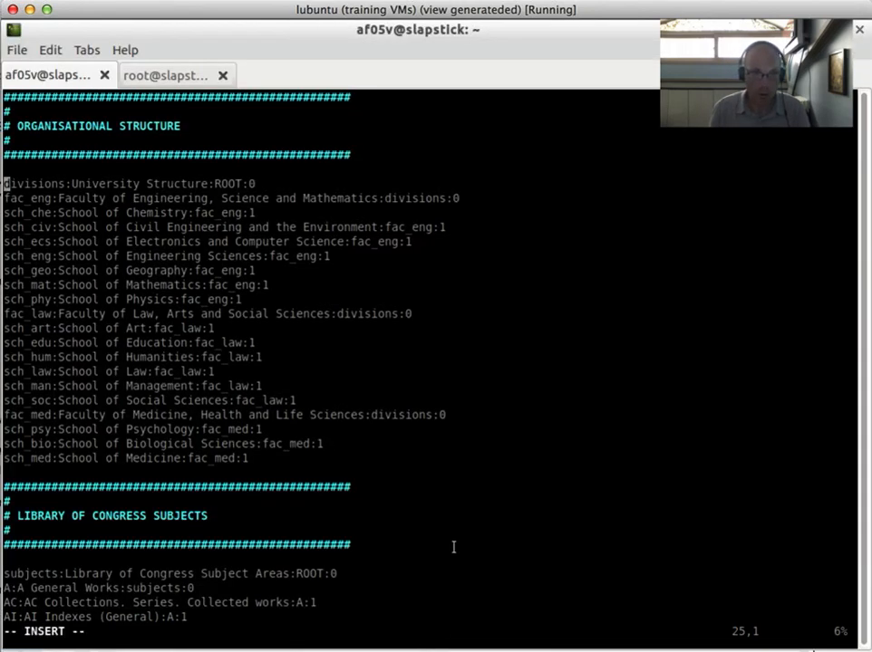
key("Return")
key("Return")
key("Return")
key("Up")
key("Up")
key("Up")
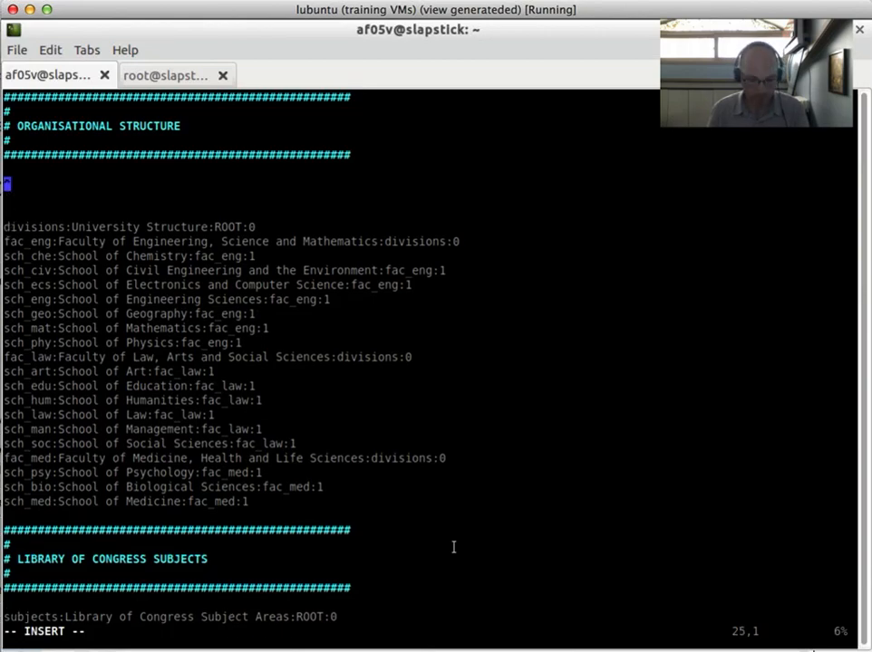
- Paste the copied spreadsheet rows at the first of the new blank lines and leave insert mode
key("Escape")
key("BackSpace")
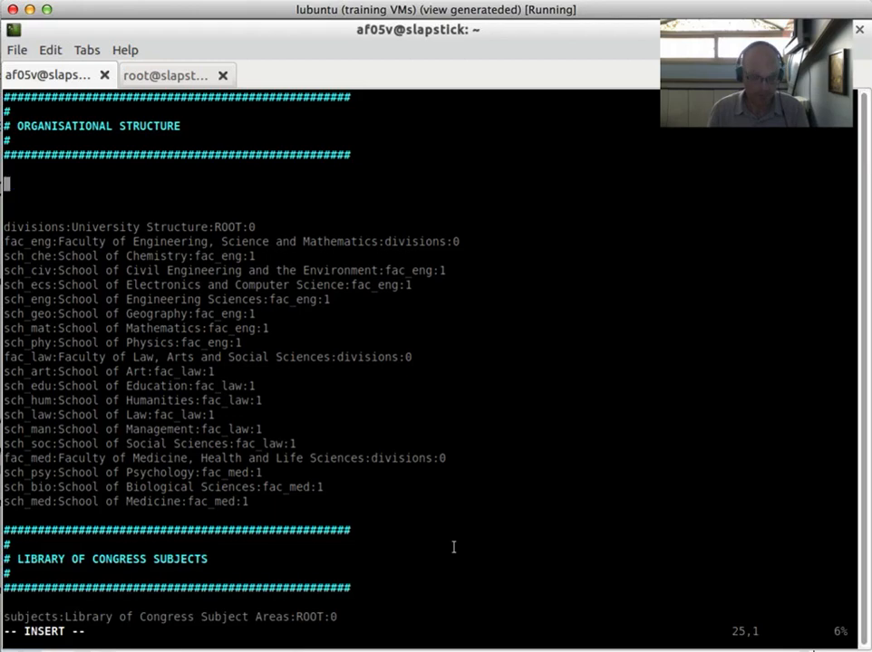
key("ctrl+shift+v")
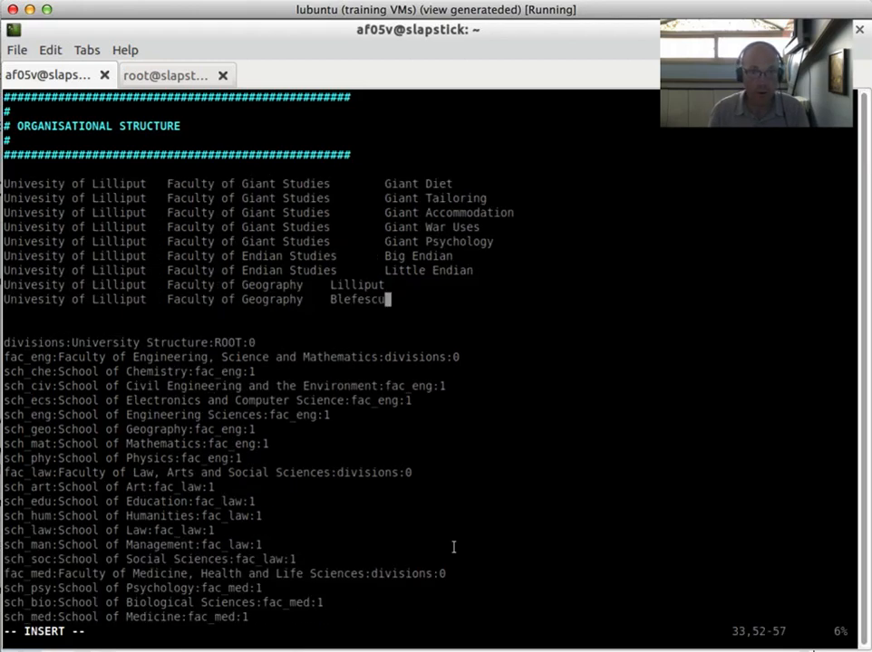
key("Escape")
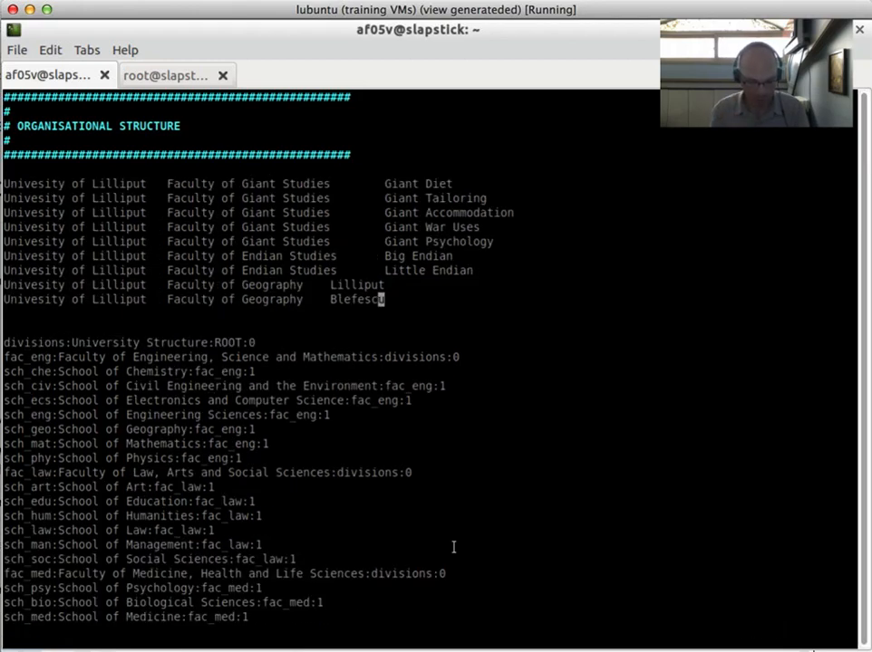
- Insert three blank lines between the ORGANISATIONAL STRUCTURE header and the pasted spreadsheet rows, ready for text on the middle one
key("Up")
key("Up")
key("Up")
key("Up")
key("Up")
key("Up")
key("Up")
key("Up")
key("Up")
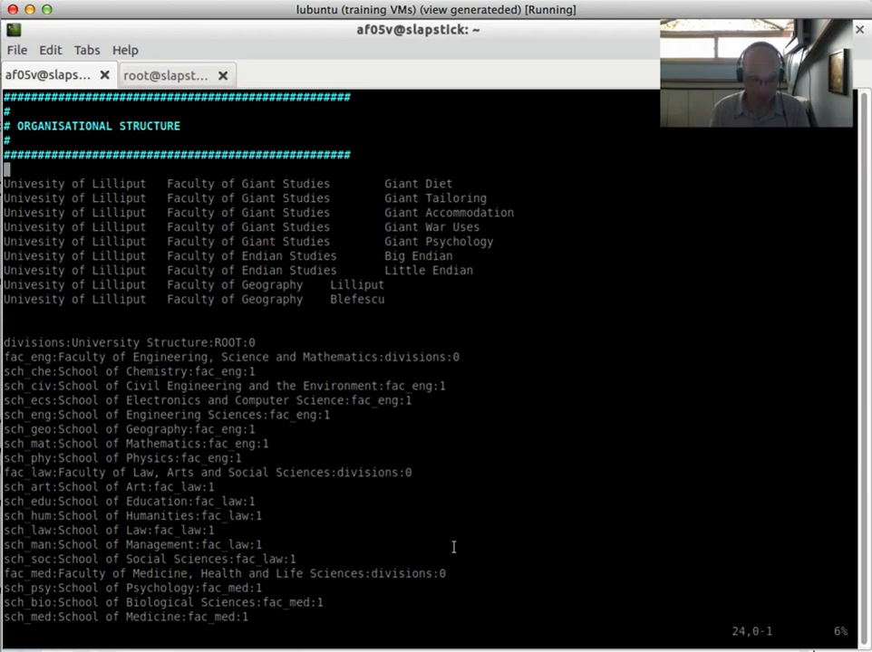
key("o")
key("Return")
key("Return")
key("Up")
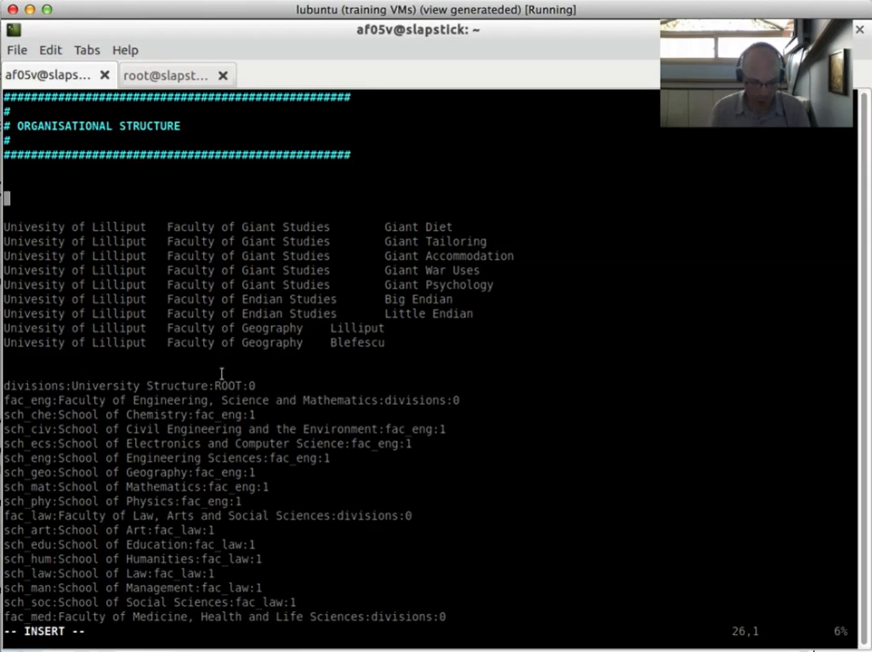
- Enter the root entry divisions:University of Lilliput:ROOT:0 above the pasted rows and start a new line
type("divisions:")
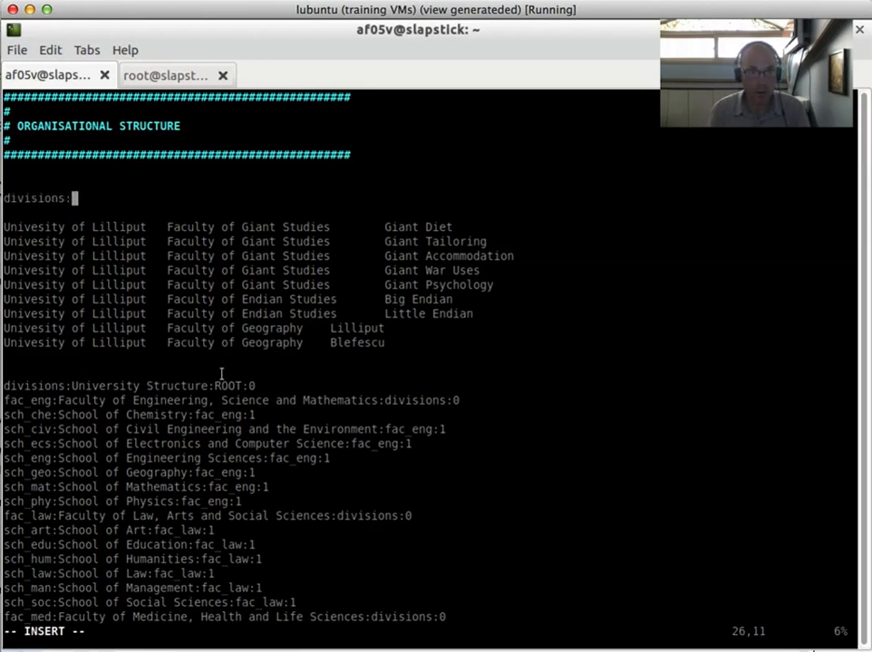
type("U")
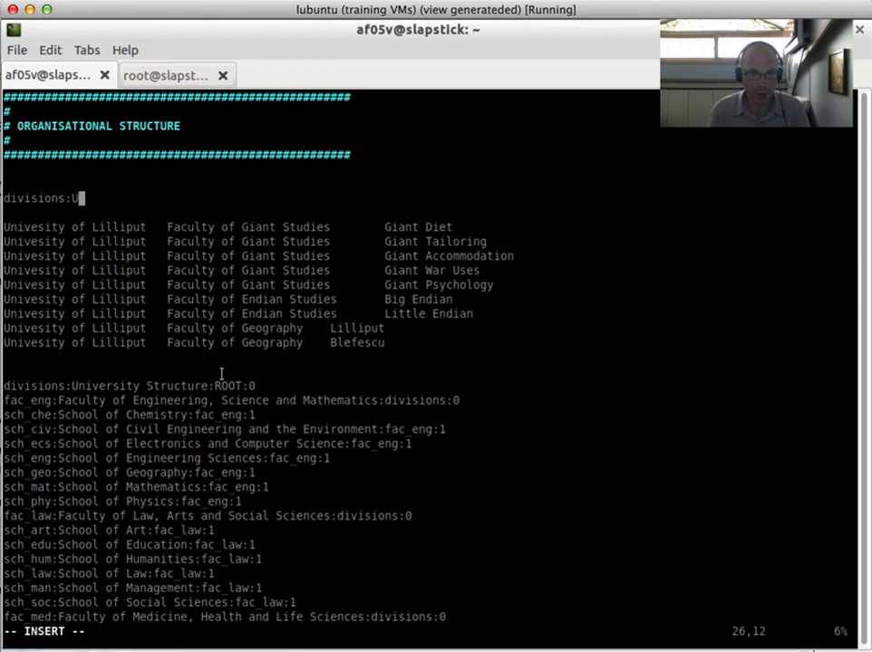
type("niversity of Li")
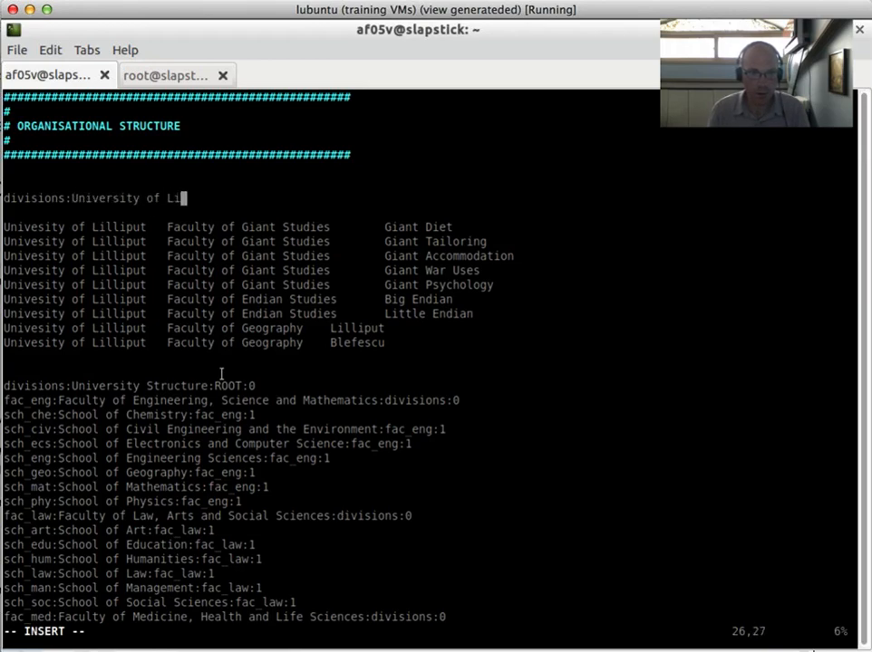
type("lliput:ROOT")
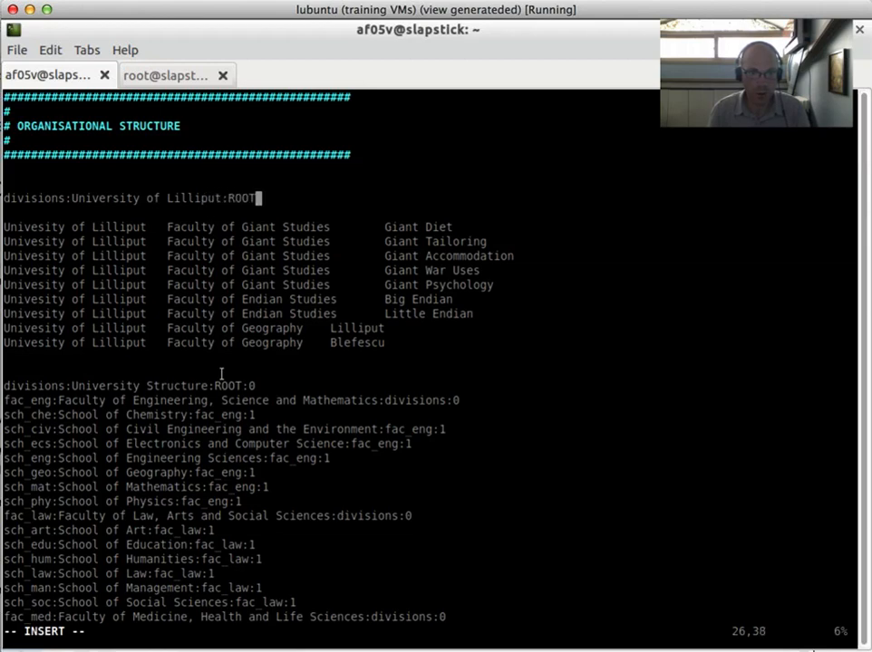
type(":0")
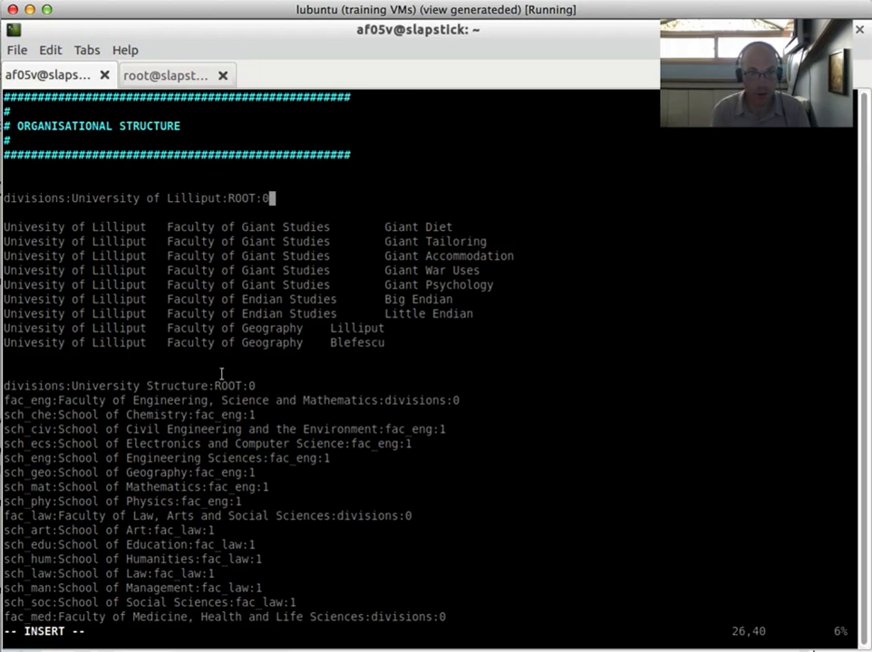
key("Return")
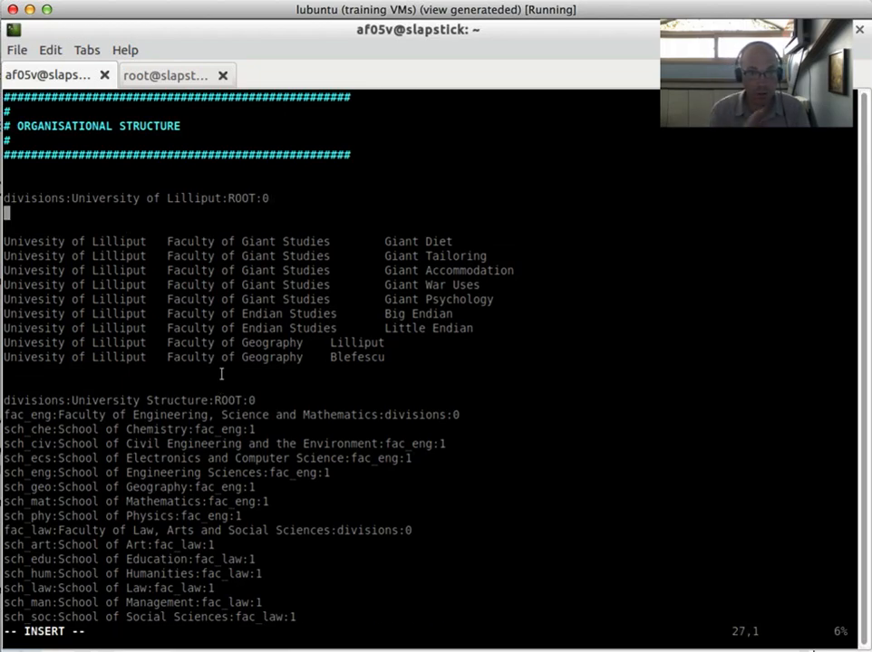
- Add the faculty entry fac_giant:Faculty of Giant Studies:divisions:1 below the root entry
type("fac")
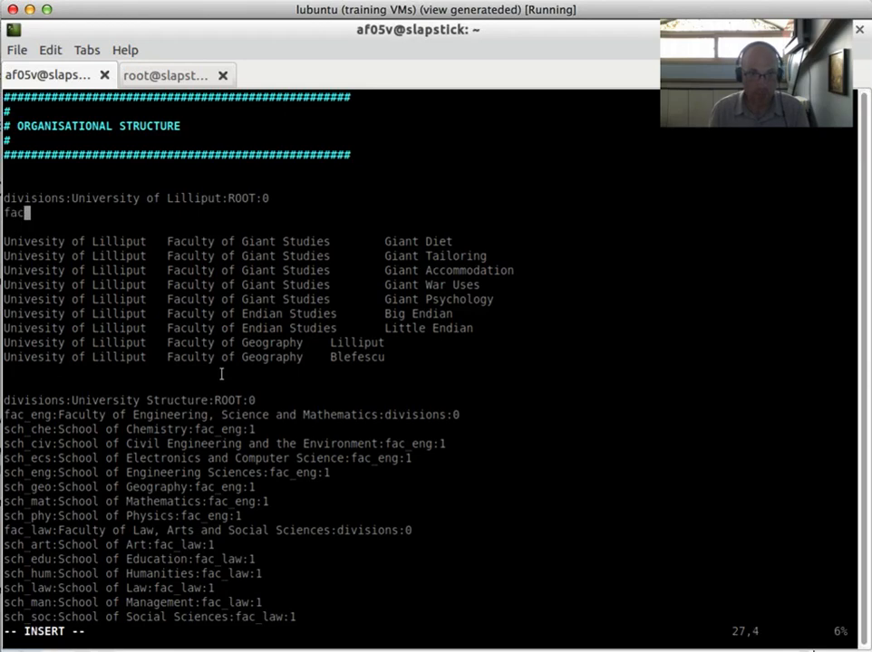
type("_giant:")
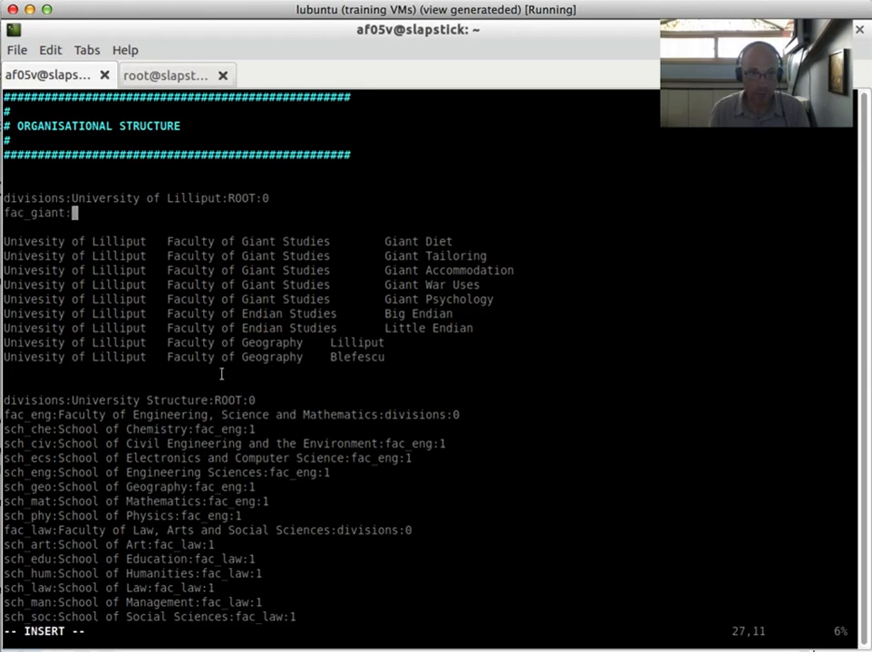
type("Factu")
key("BackSpace")
type("ulty of Gian")
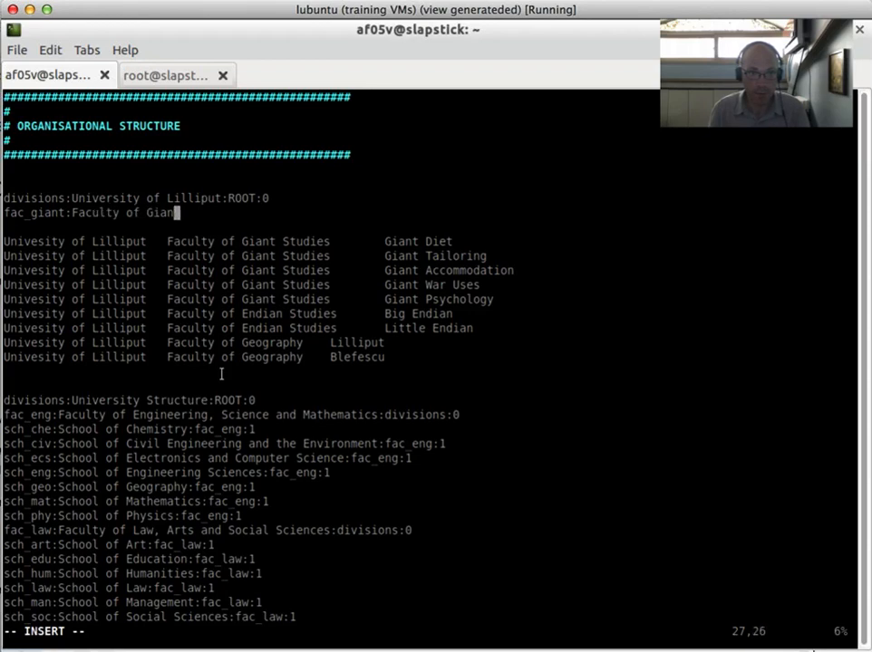
type("t Studi")
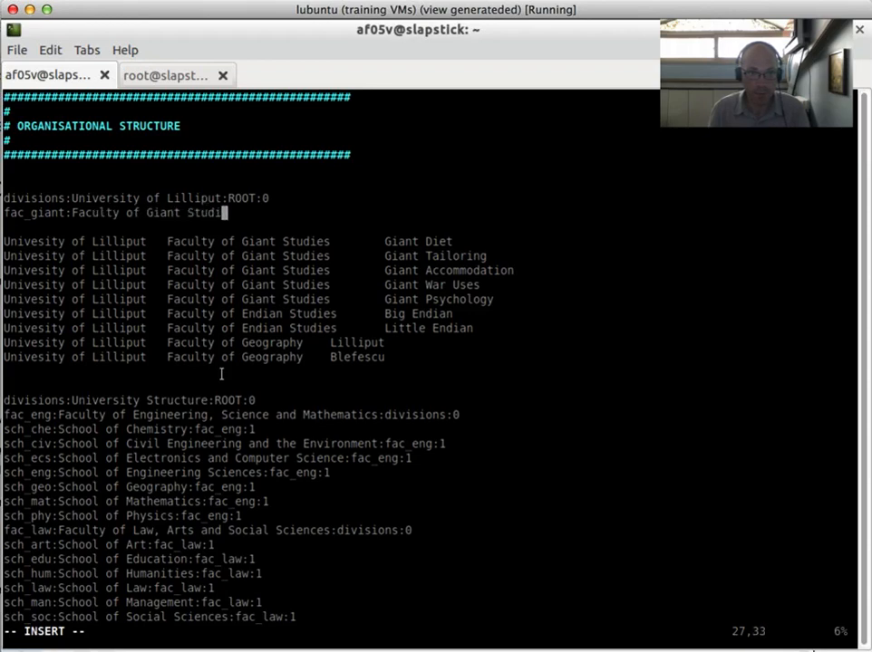
type("es:divisions:1")
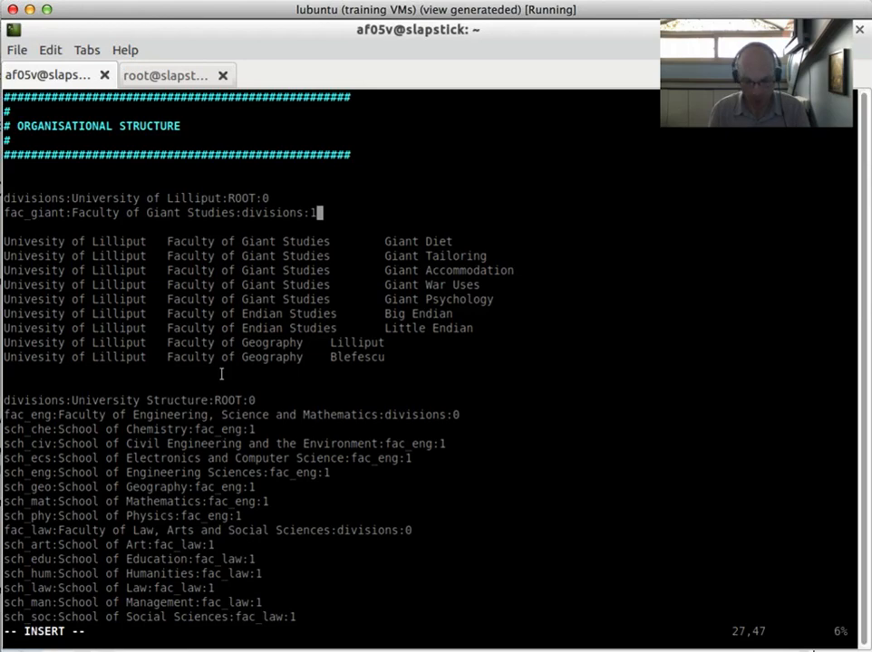
key("Return")
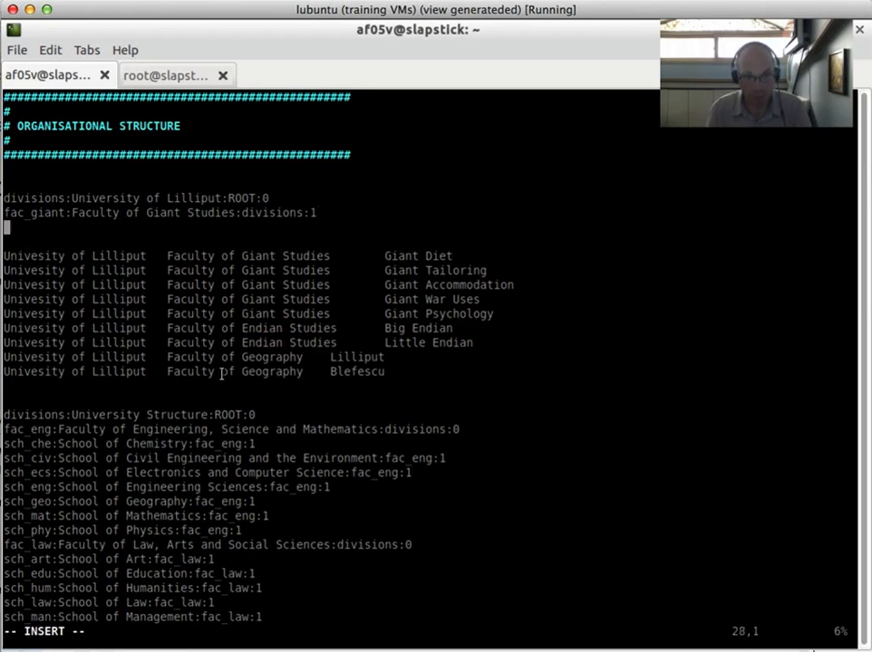
- Add the faculty entry fac_endian:Faculty of Endian Studies:divisions:1 on the next line
type("f")
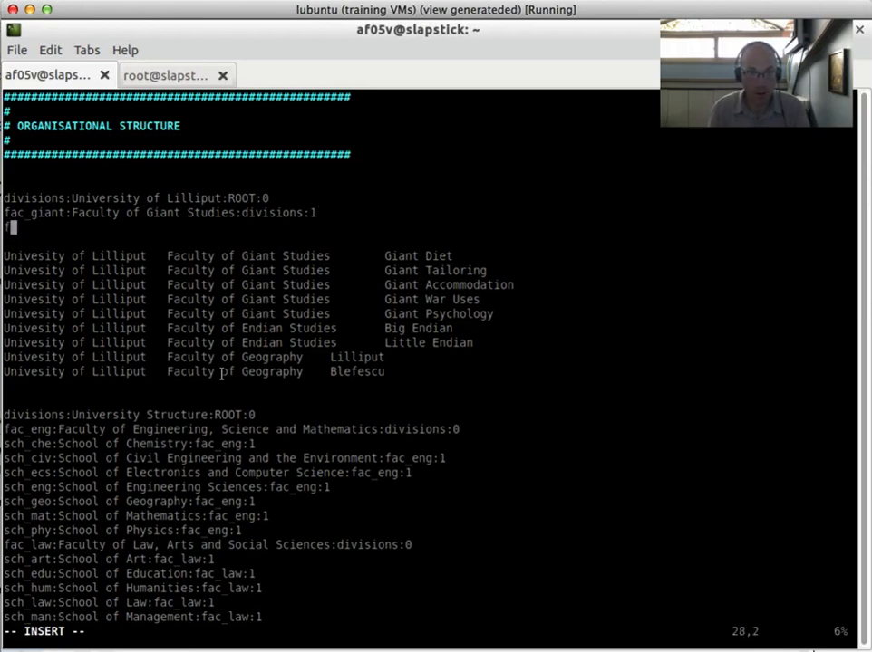
type("ac_endian:Fa")
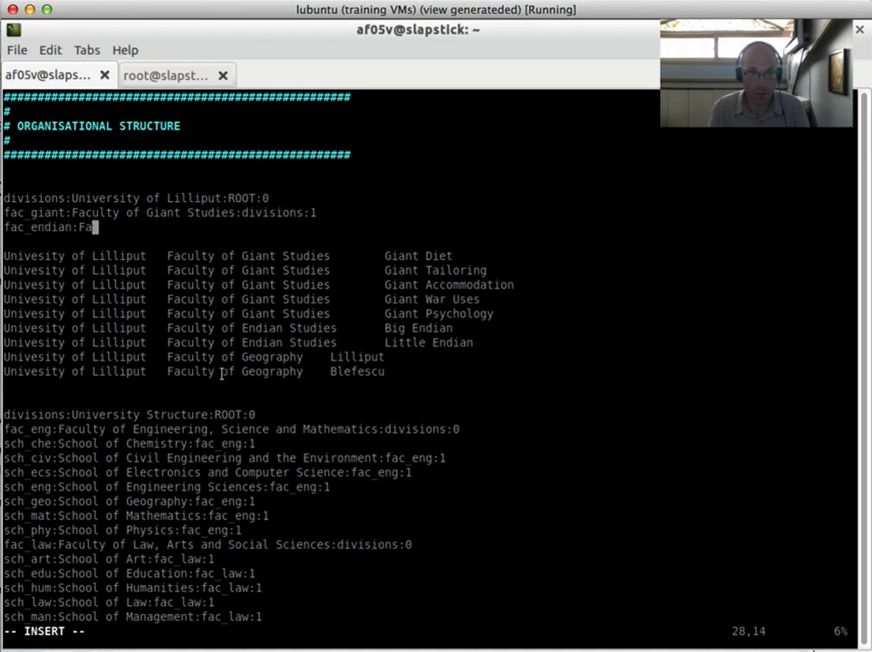
type("culty of End")
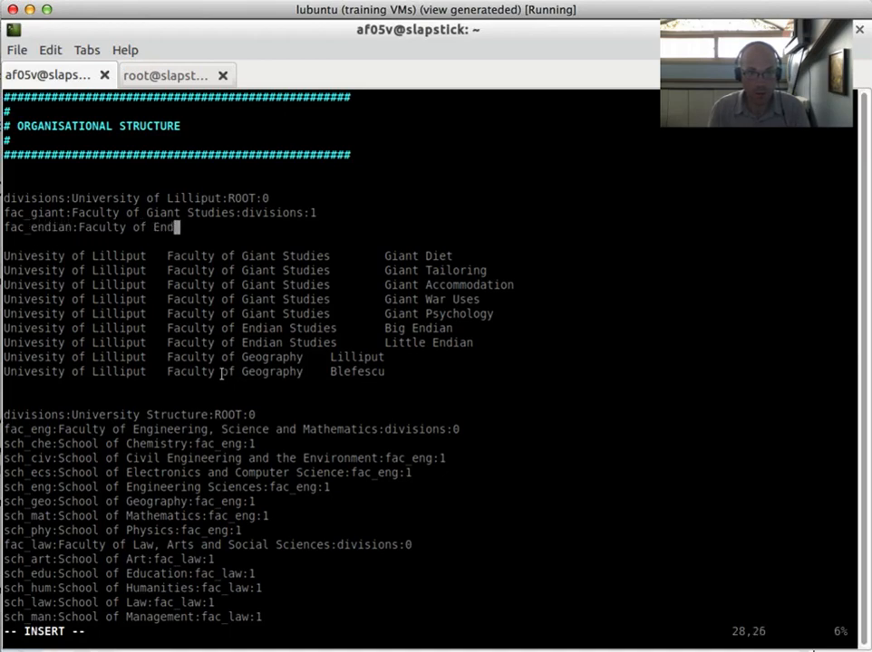
type("ian Studies:divisions:2")
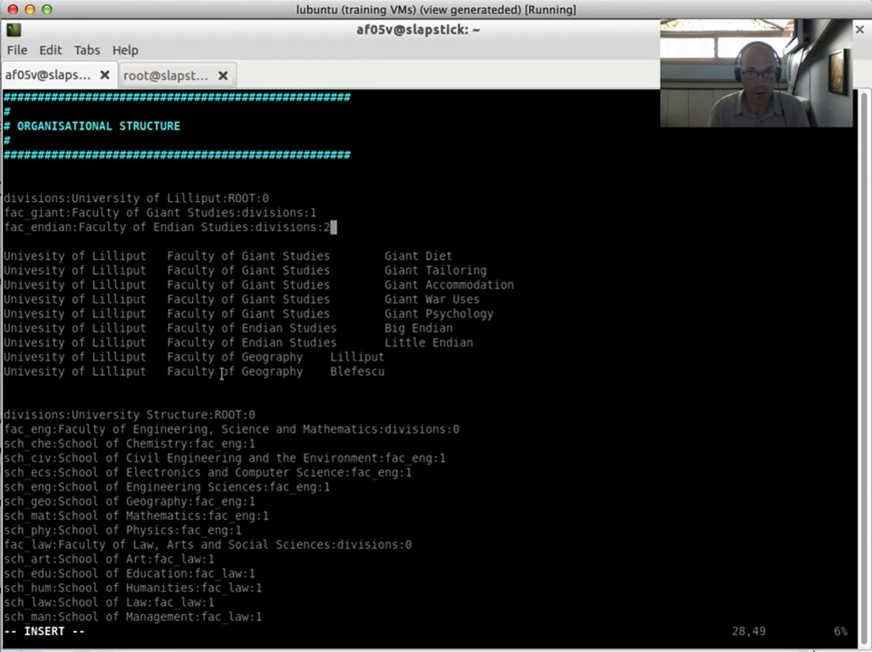
key("Return")
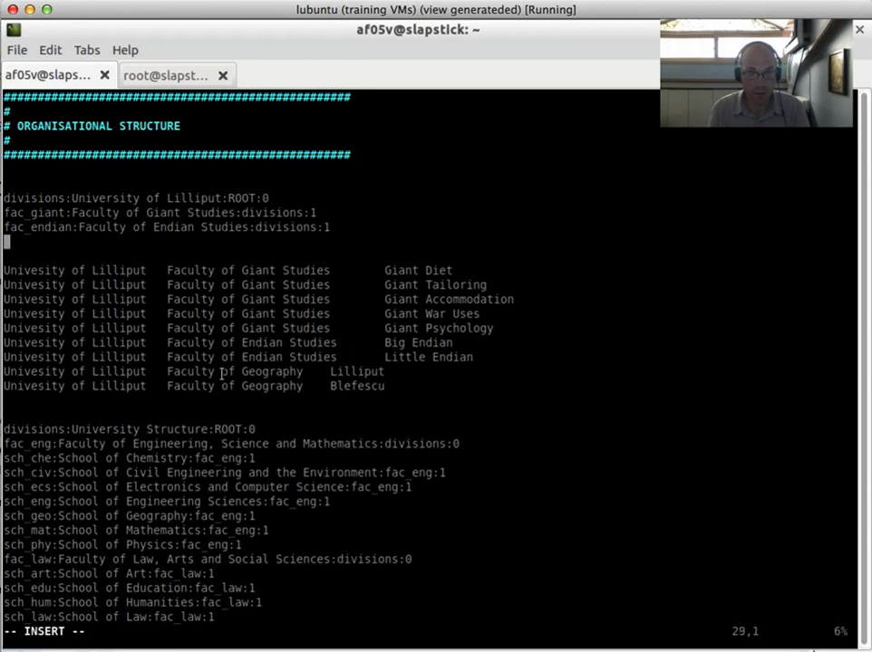
- Add the third faculty entry as fac_geog:Faculty of Geography:divisions:1
type("fac_geograph")
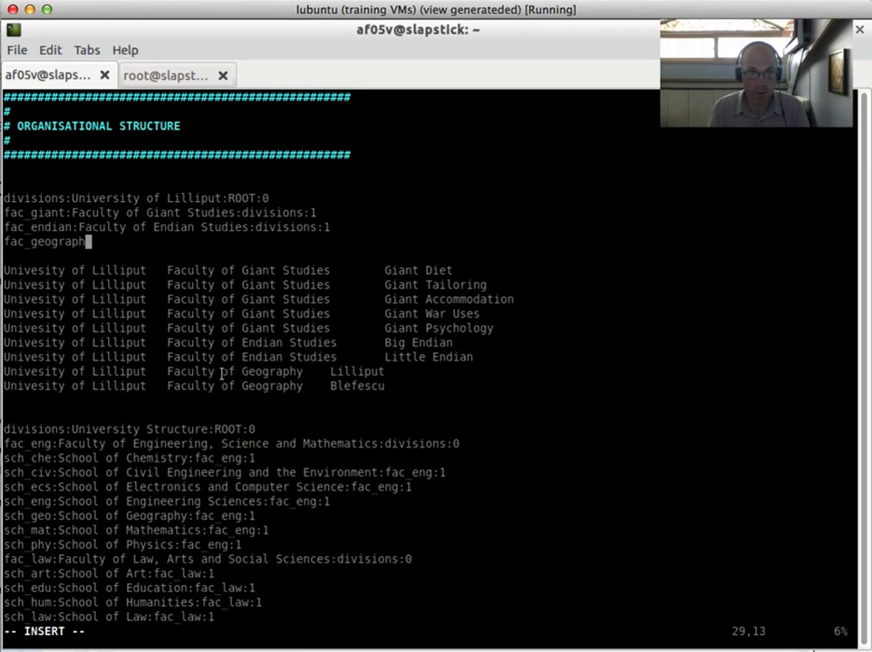
key("BackSpace")
key("BackSpace")
type(":Faculty of Geography:divisions:1")
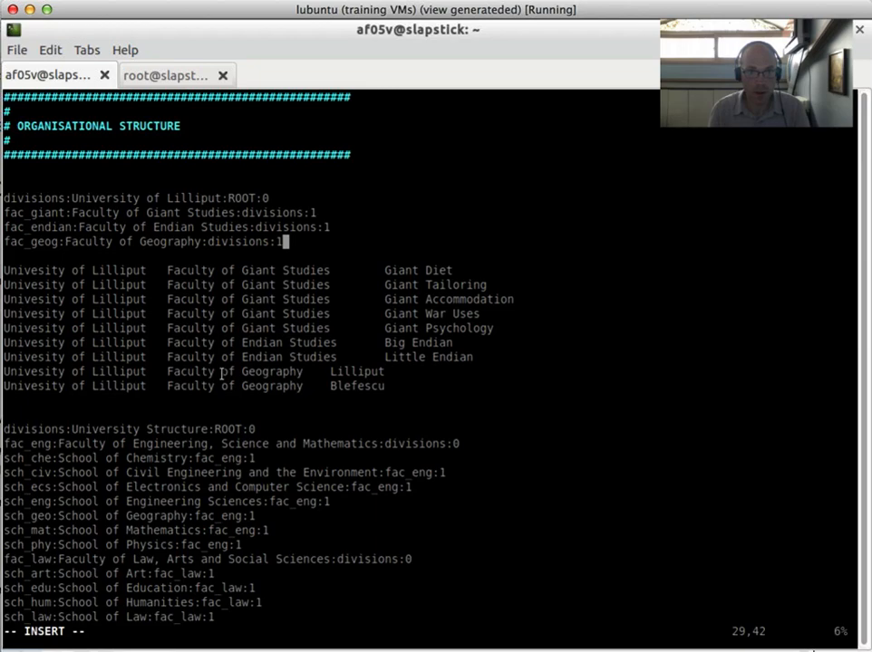
key("Return")
- Add the department entry dep_diet:Giant Diet:fac_giant:1 below the faculty entries
type("dep")
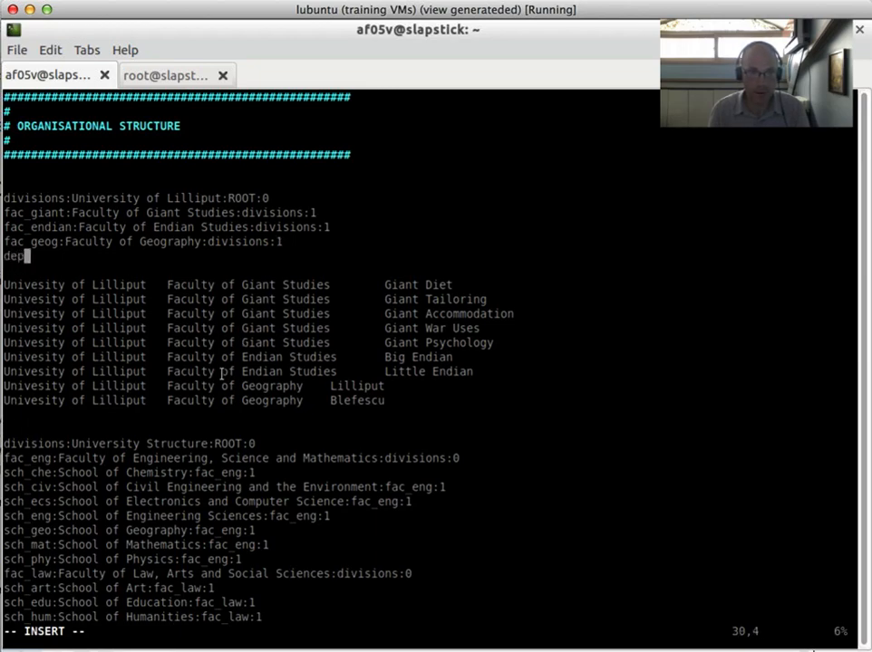
type("_diet:")
type("g")
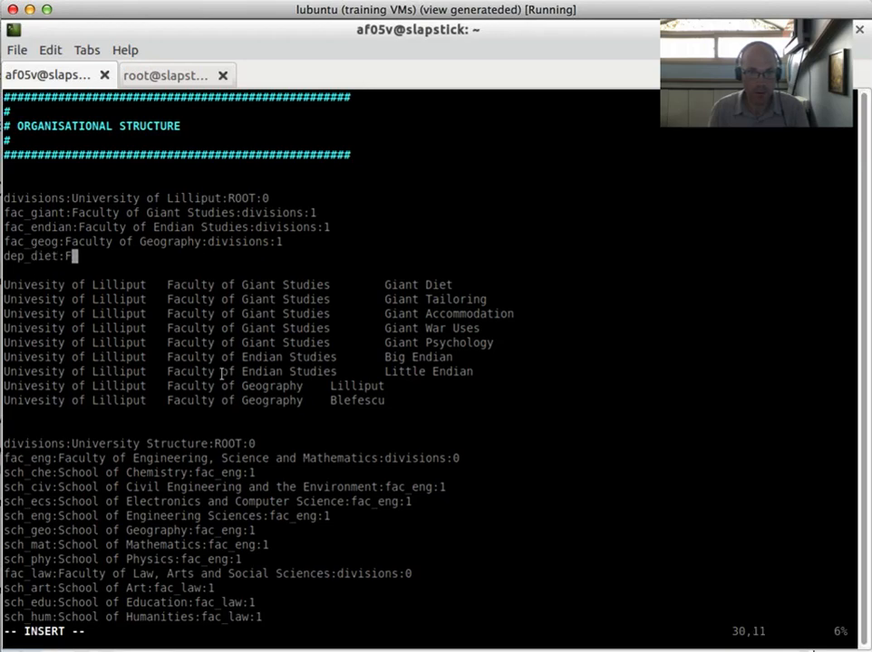
key("BackSpace")
type("Giant Diet:d")
key("BackSpace")
type("fac_giant:12")
key("Return")
- Add the department entry dep_tailor:Giant Tailoring:fac_giant:1 below the Giant Diet entry
type("dep_")
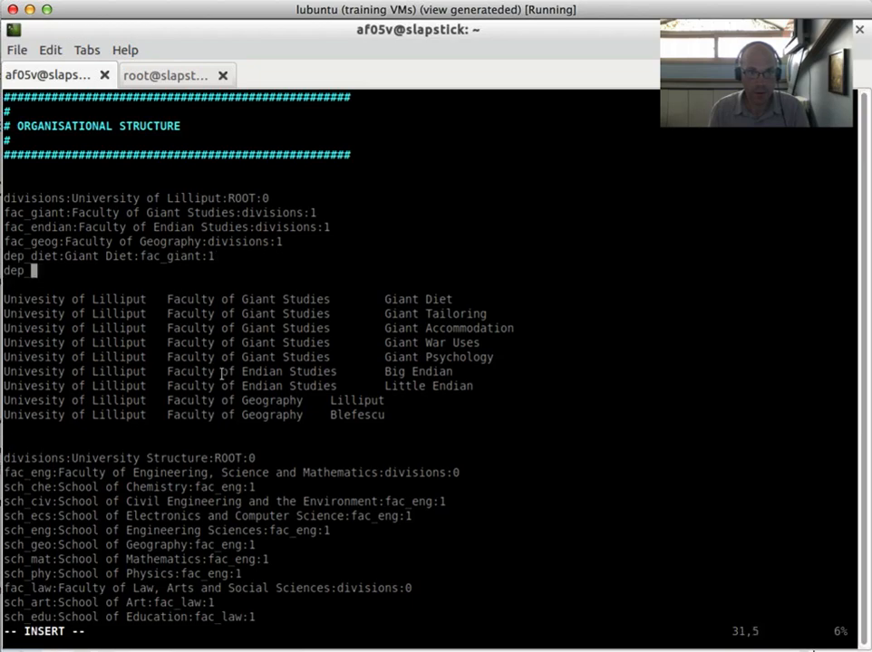
type("tailor:Giant")
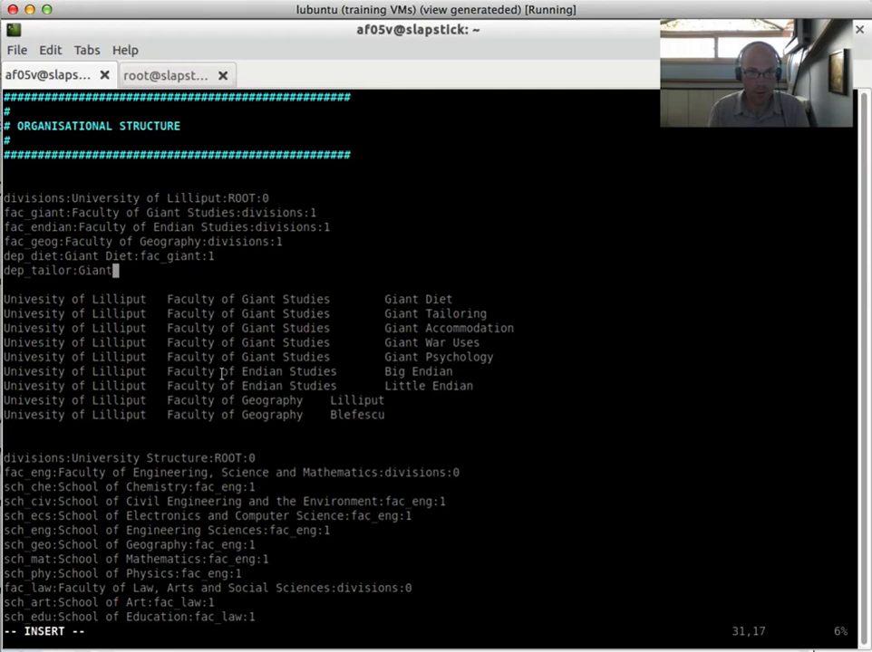
type(" Tailoring:")
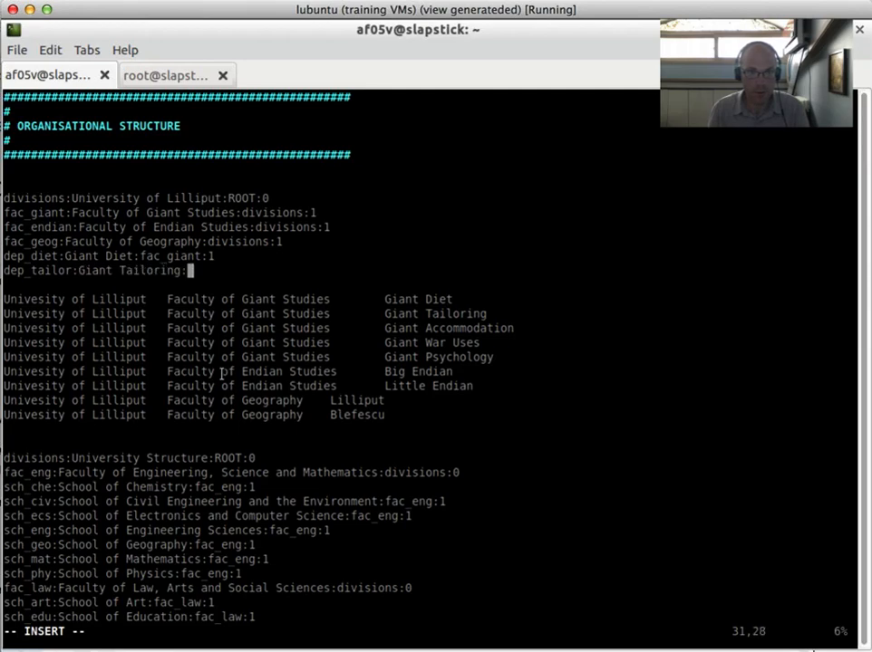
type("fac_giant:1")
key("Return")
- Add the department entry dep_acc:Giant Accommodation:fac_giant:1 below the Giant Tailoring entry
type("dep_Acc")
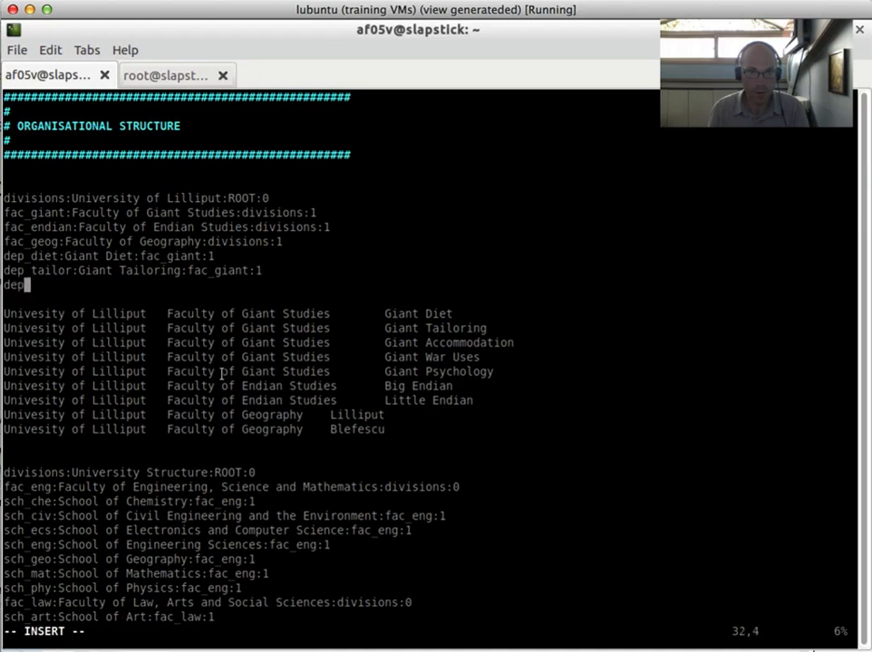
key("BackSpace")
key("BackSpace")
key("BackSpace")
type("acc:Giant Accom")
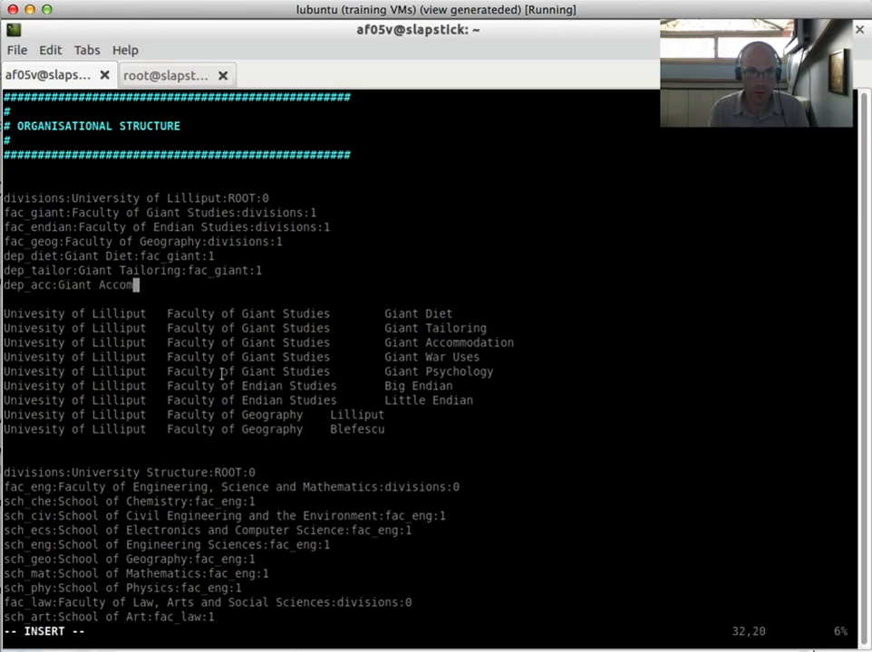
type("modation:")
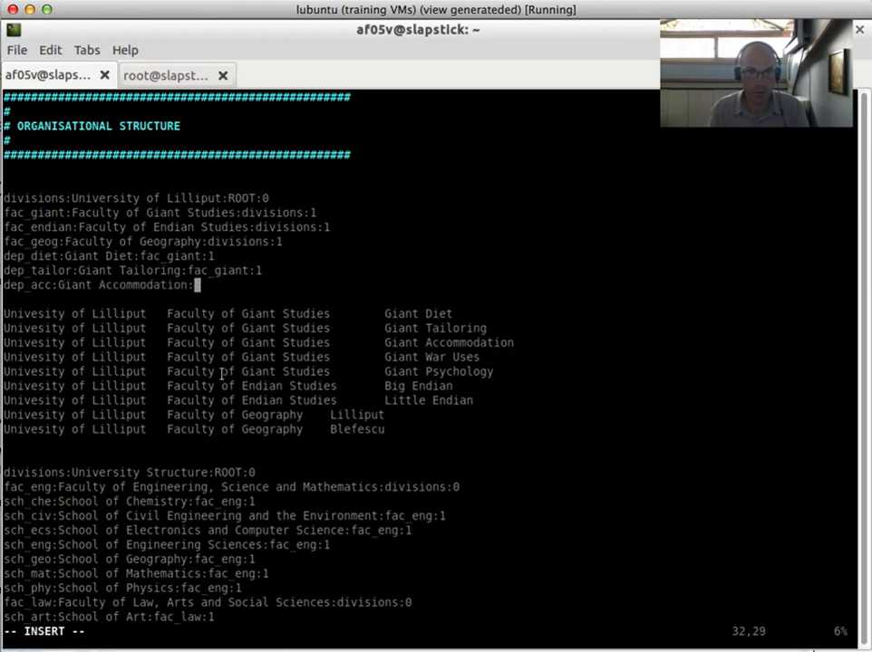
type("fac_giant:1")
key("BackSpace")
type("1")
key("Return")
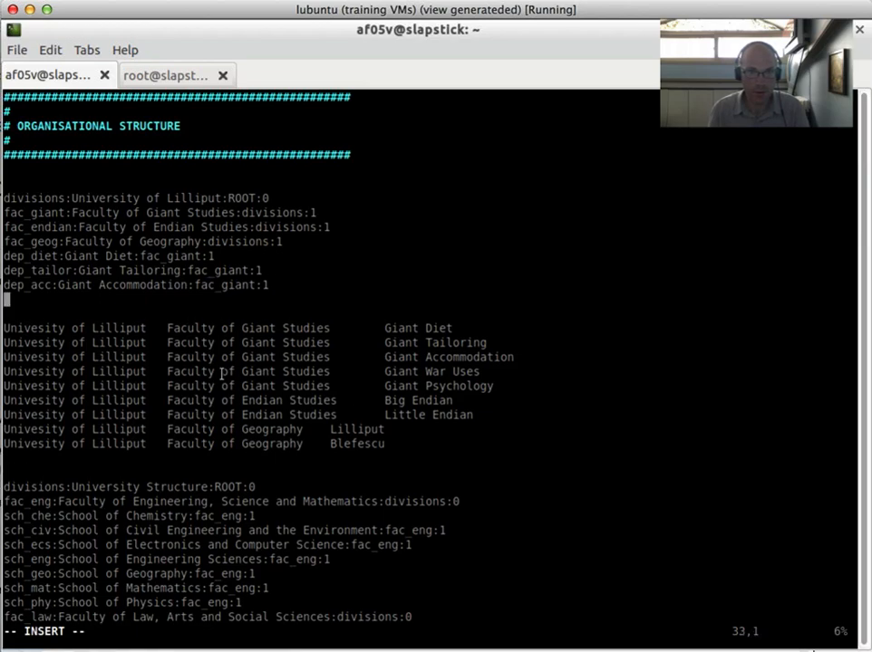
- Add the department entry detp_psy:Giant Psychology:fac_giant:1 below the Giant Accommodation entry and start a new line
type("det")
type("p")
type(" psyc")
key("BackSpace")
key("BackSpace")
type("ch")
key("BackSpace")
key("BackSpace")
type("y")
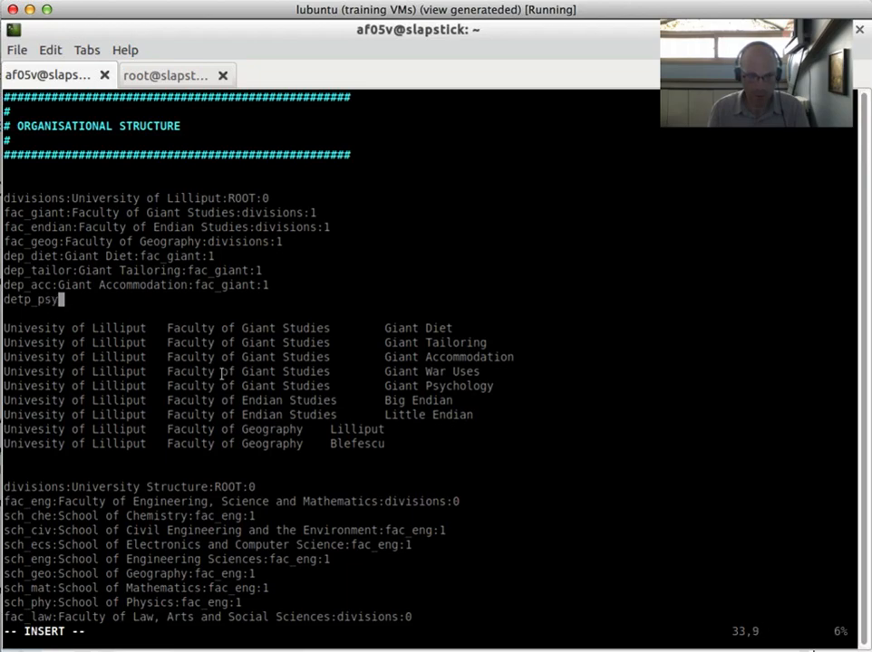
type(":Giant ")
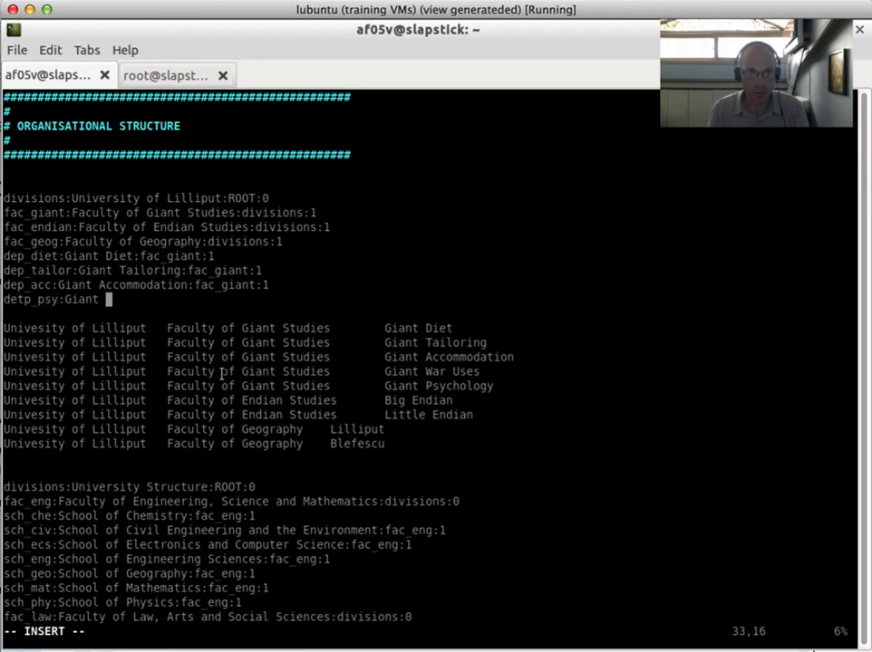
type("Psyco")
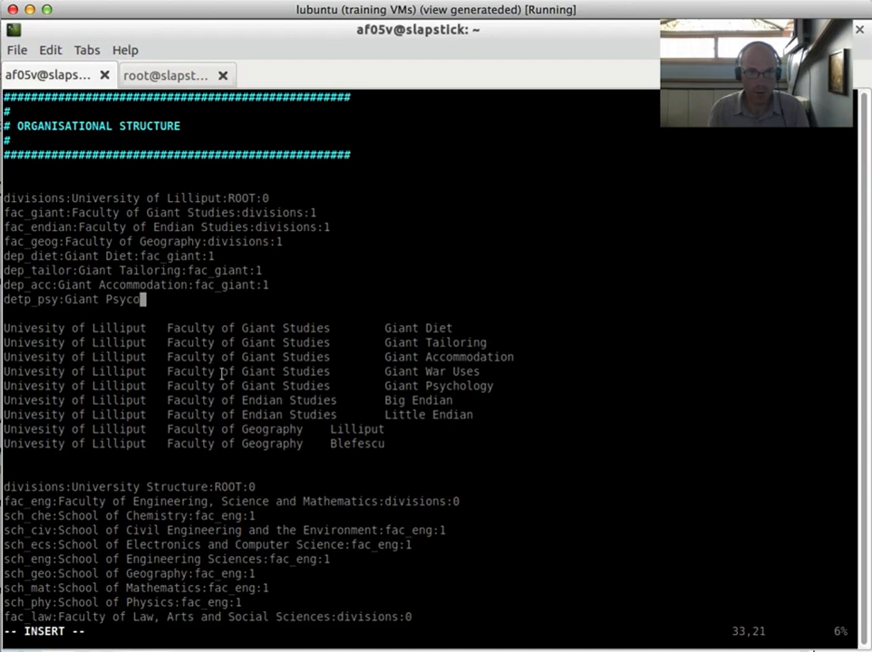
key("BackSpace")
type("hology:d")
key("BackSpace")
type("fac_gia")
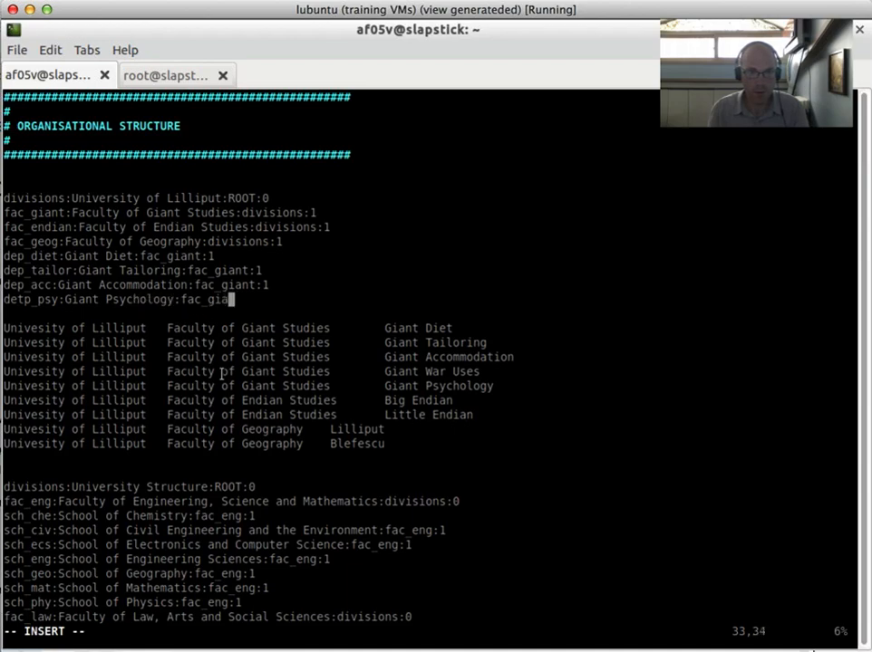
type("nt:1")
key("Return")
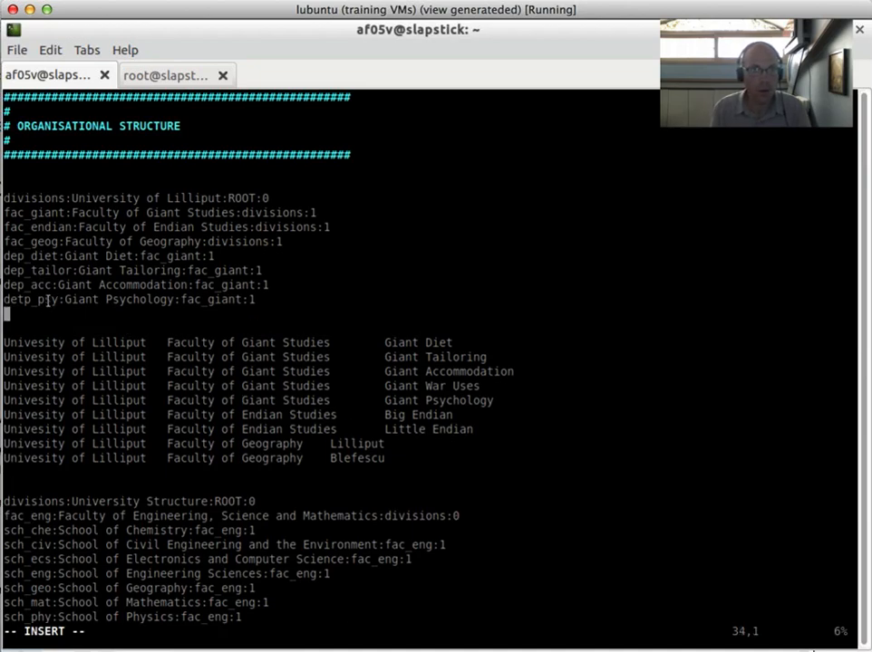
- Correct the code prefix of the Giant Psychology entry so its code reads dep_psy
key("Up")
key("Right")
key("Right")
key("Right")
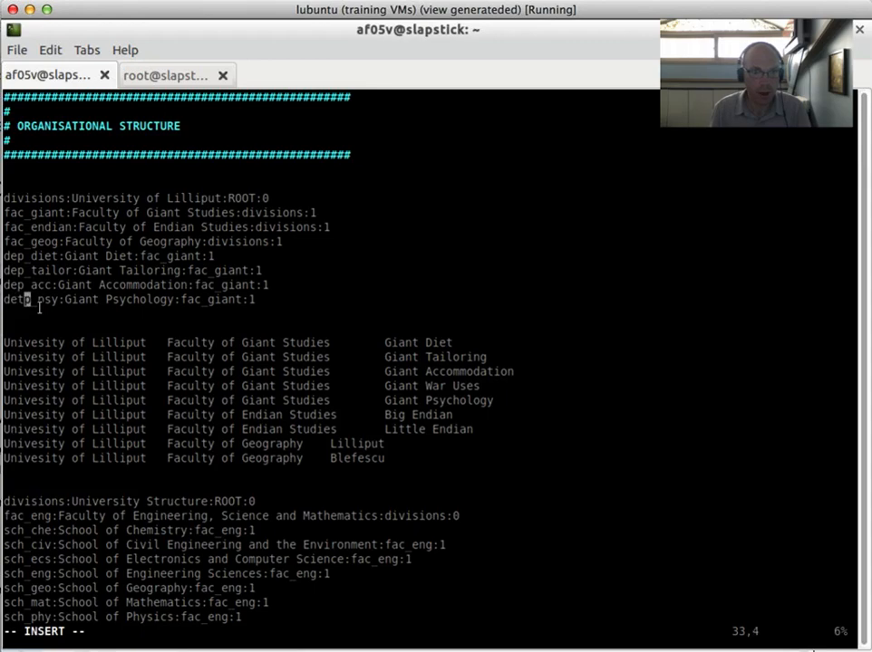
key("BackSpace")
double_click(33, 278)
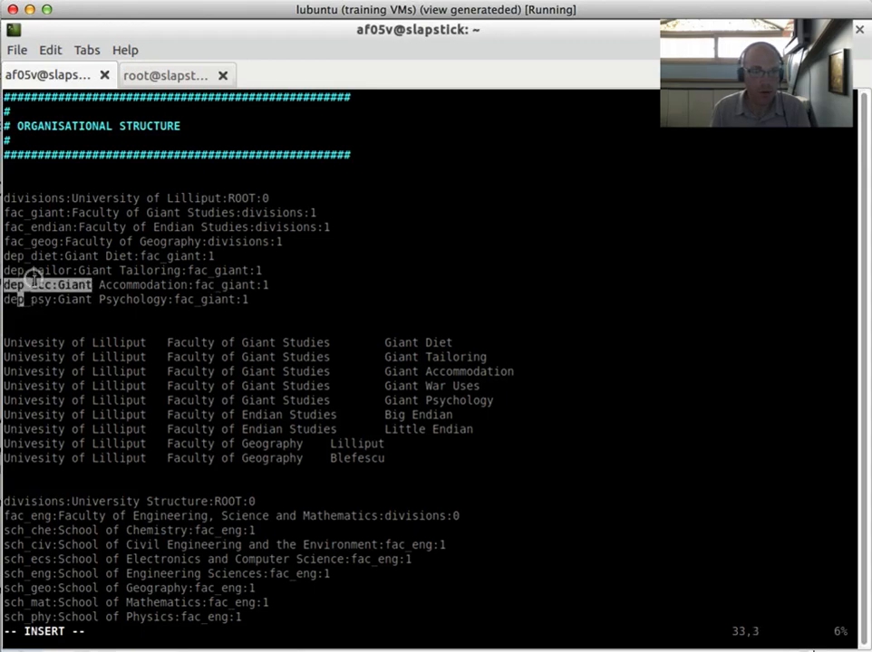
left_click(34, 285)
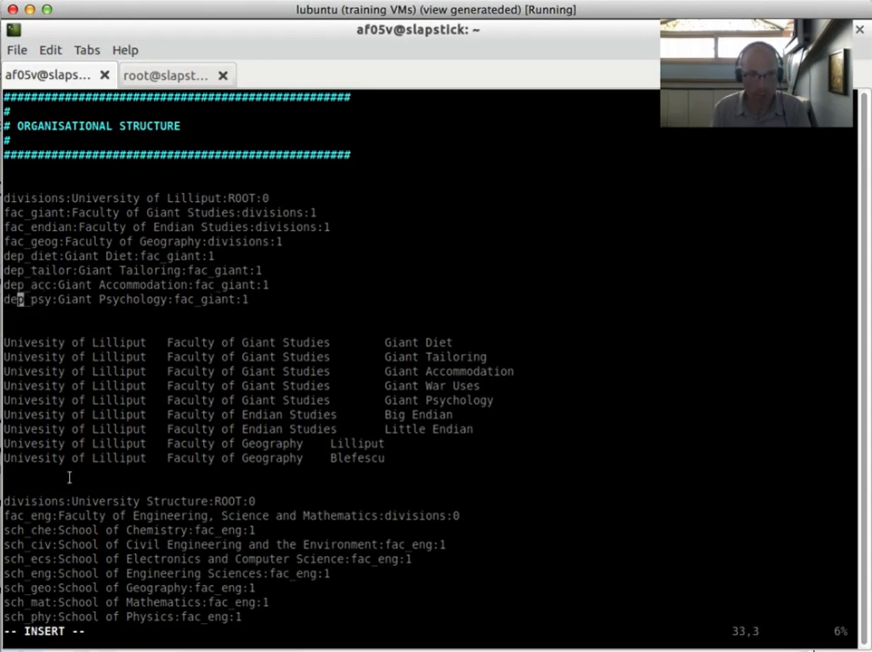
- Examine how the codes are written in the Library of Congress subject entries, such as the AC line
key("Page_Down")
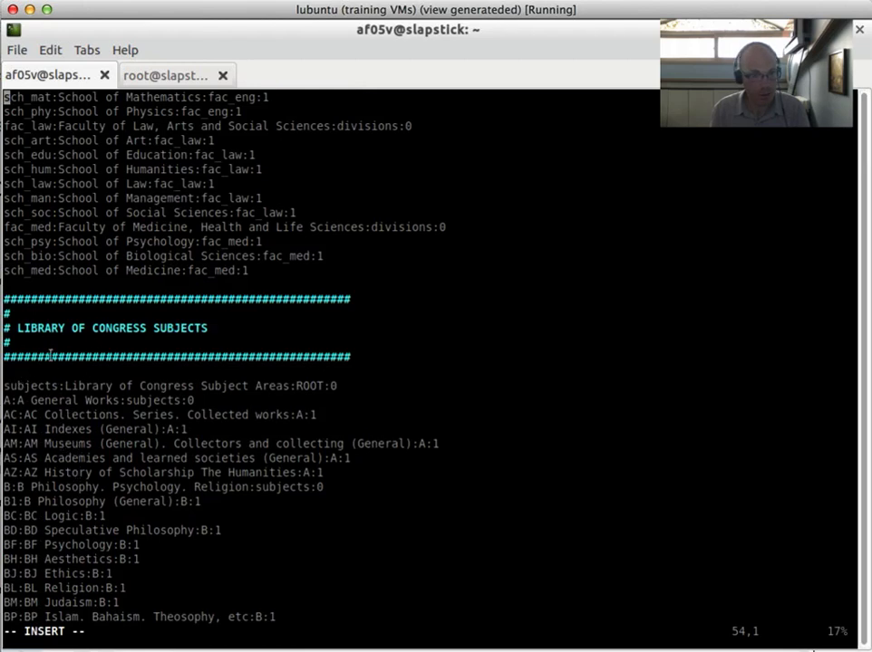
double_click(9, 414)
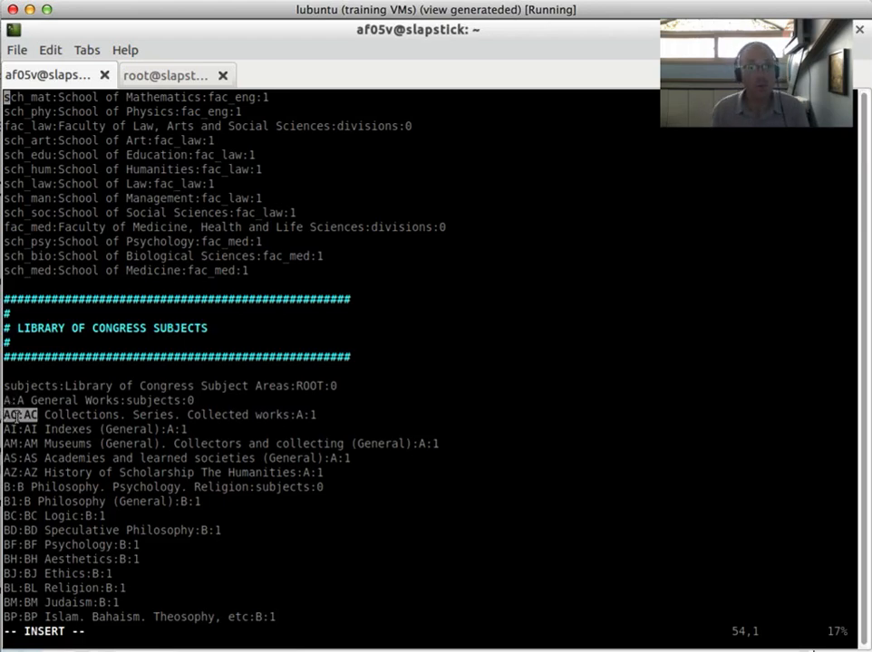
scroll(19, 415, "up", 10)
scroll(17, 417, "up", 2)
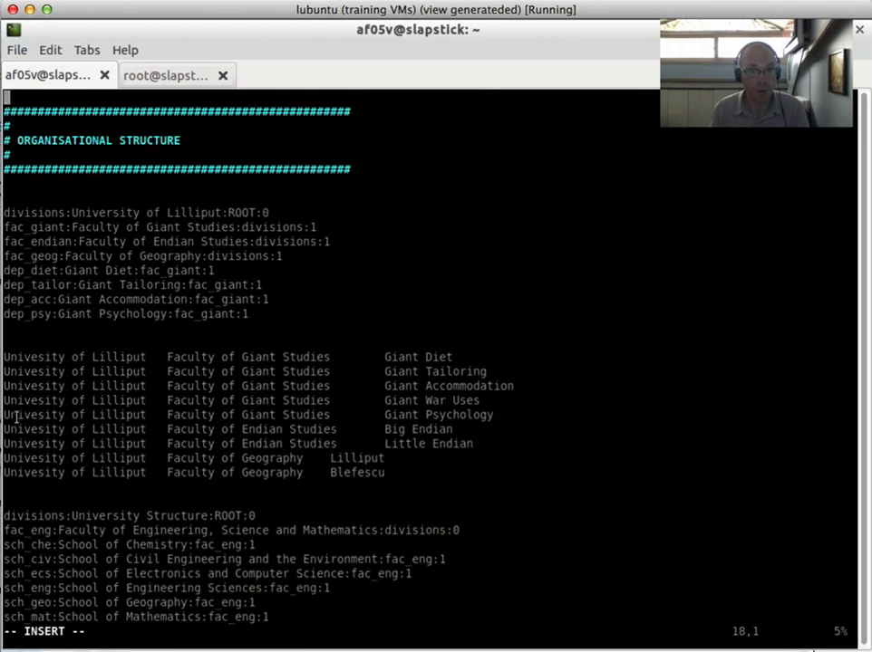
- Start a department entry with the prefix dep_ on the empty line below the Giant Psychology entry
key("Down")
key("Down")
key("Down")
key("Down")
key("Down")
key("Down")
key("Down")
key("Down")
key("Down")
key("Down")
key("Down")
key("Down")
key("Down")
key("Down")
key("Down")
key("Down")
key("Down")
key("Down")
key("Down")
key("Down")
key("Up")
key("Up")
key("Up")
key("Up")
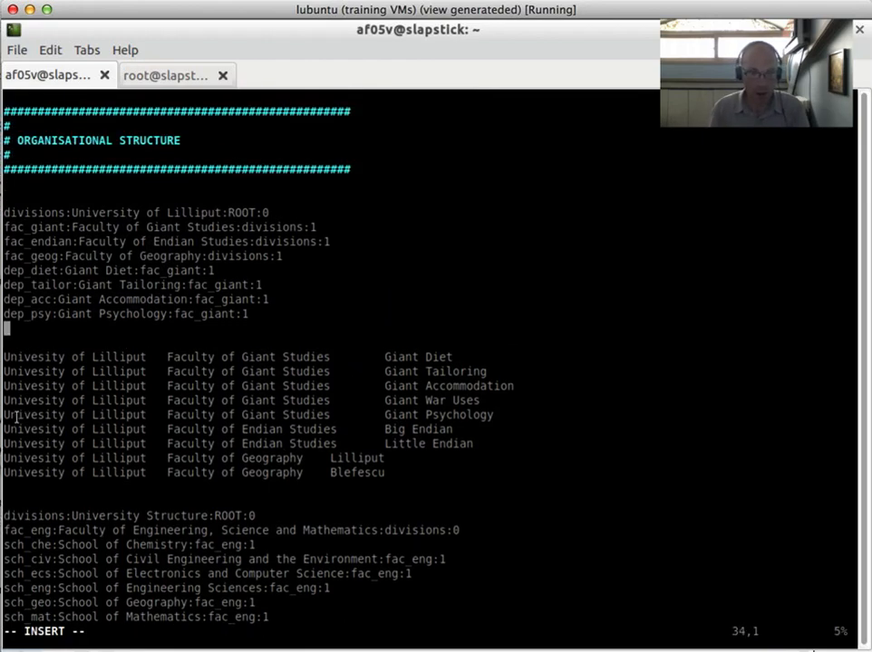
type("dept")
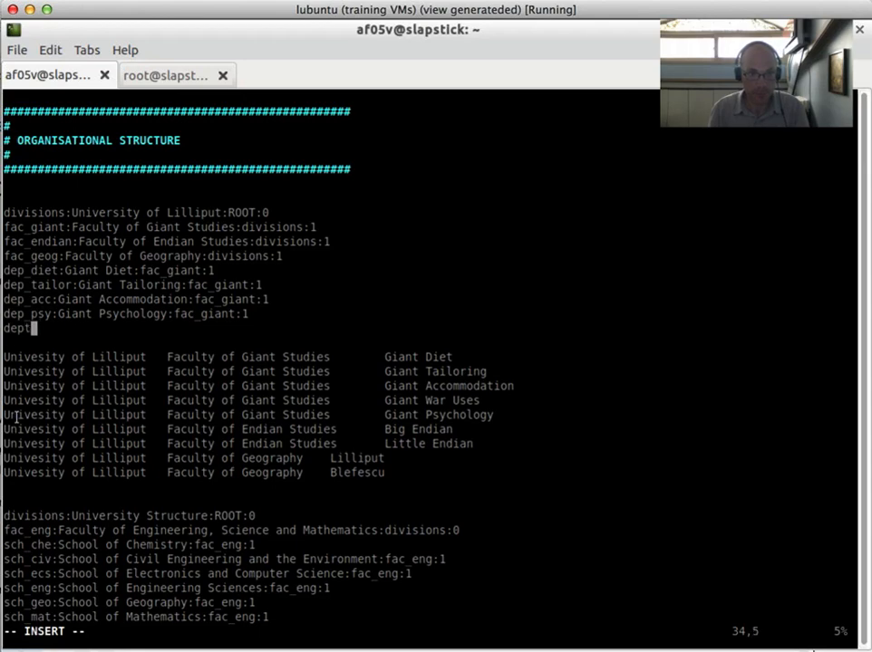
key("BackSpace")
type("_")
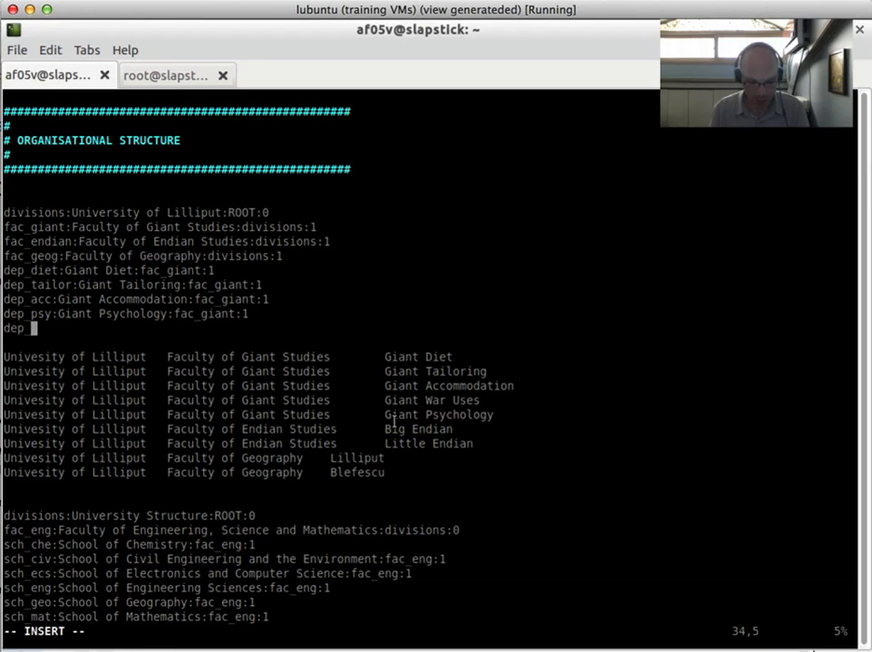
- Complete the entry as dep_bigent:Big Endian Studies:fac_endian:1 and start a new line
type("beg_end")
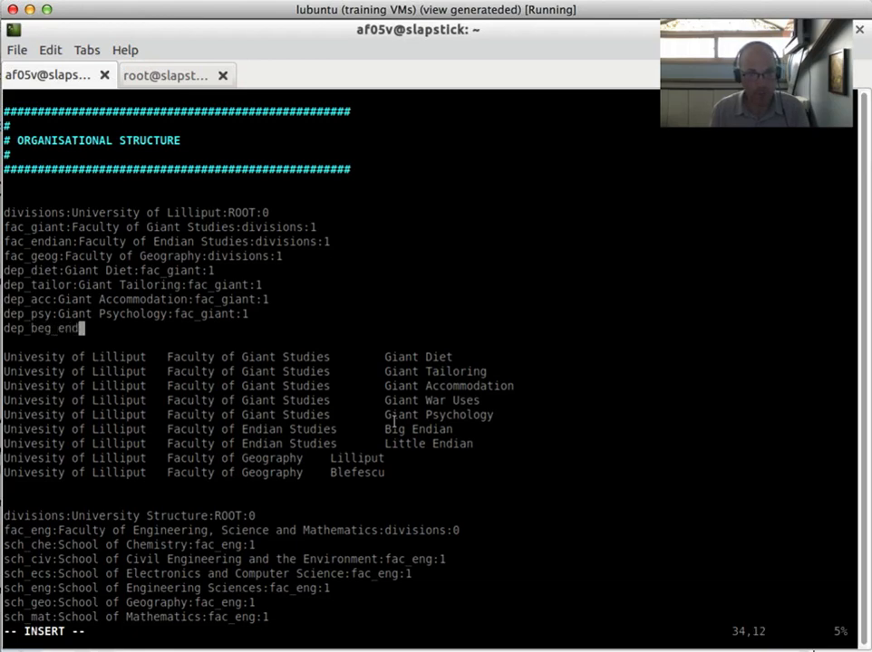
key("BackSpace")
key("BackSpace")
key("BackSpace")
key("BackSpace")
key("BackSpace")
key("BackSpace")
type("igent: Big E")
key("BackSpace")
key("BackSpace")
key("BackSpace")
key("BackSpace")
key("BackSpace")
key("BackSpace")
type("Big ")
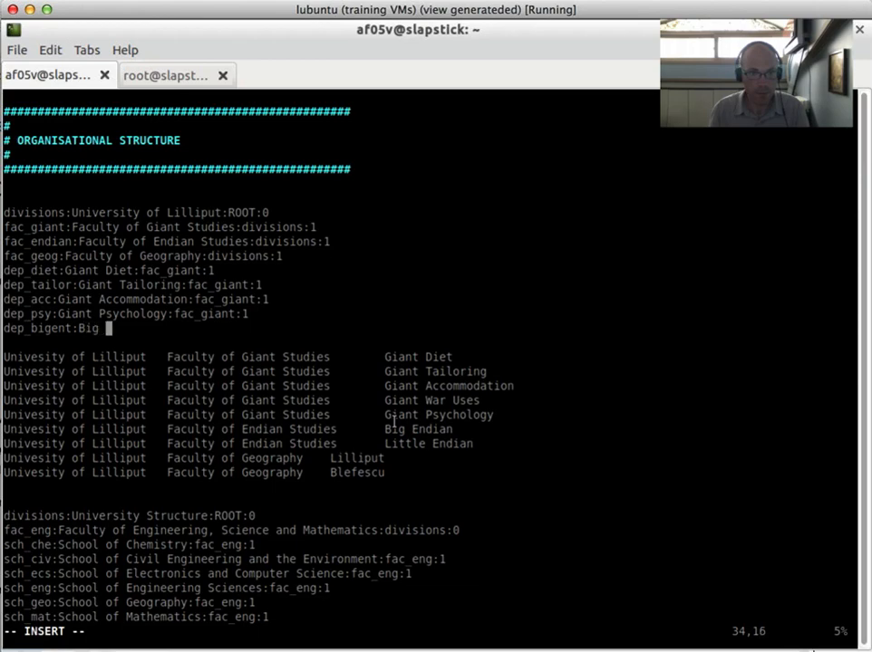
type("Endian St")
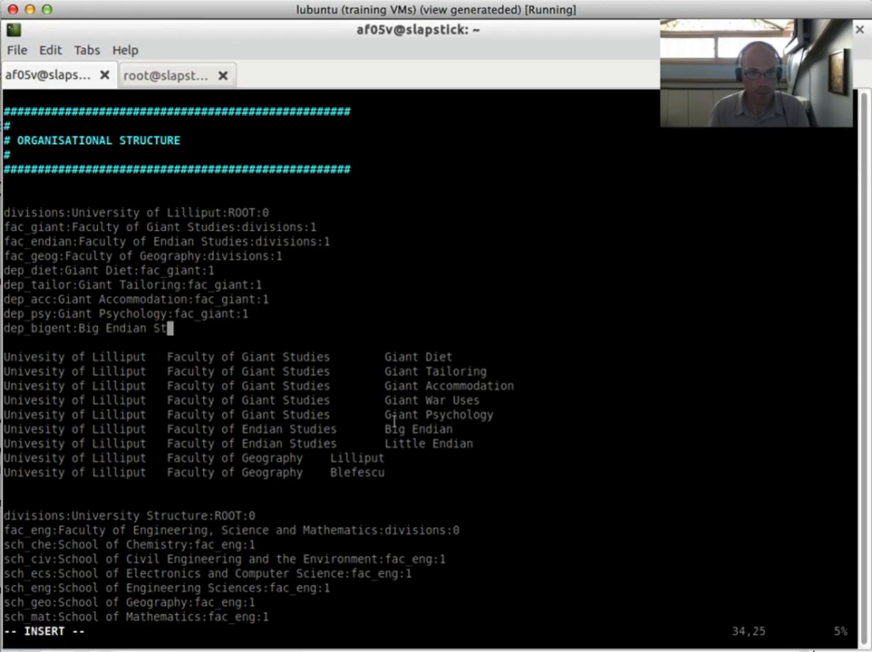
type("udies:fac_")
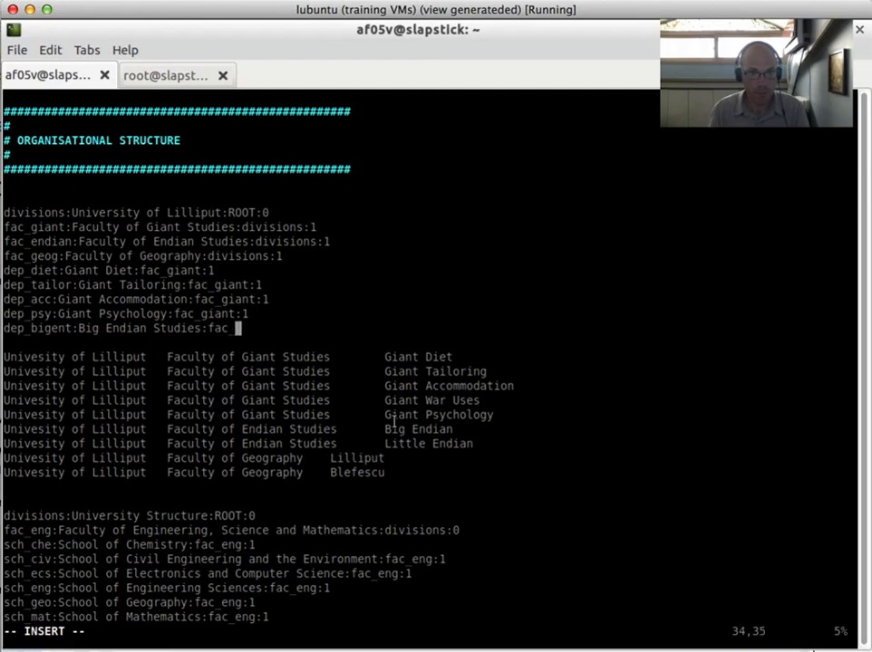
type("endian")
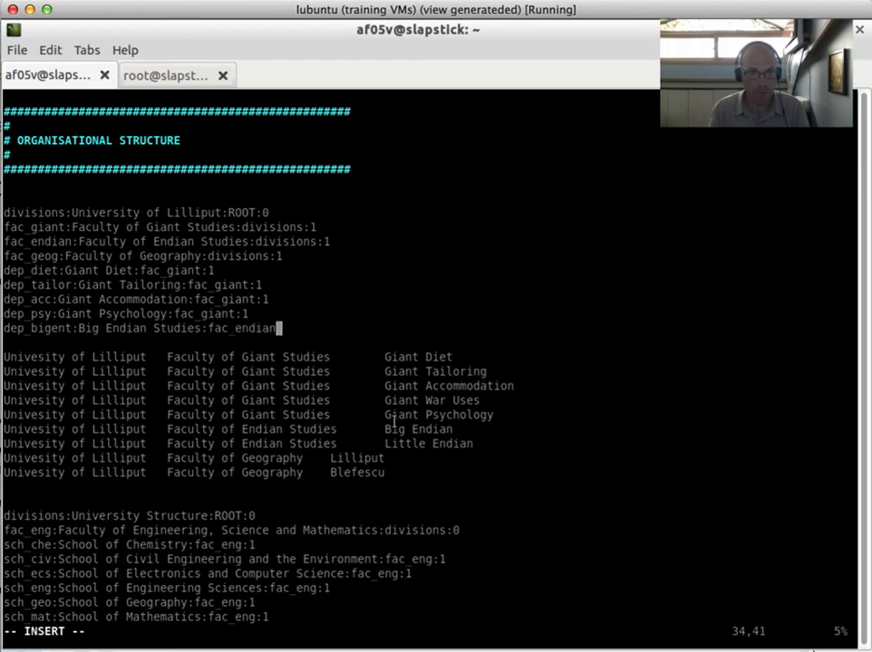
type(":1")
key("Return")
- Begin the new line with dep_littleend and correct the Big Endian entry's code to dep_bigend
type("dep")
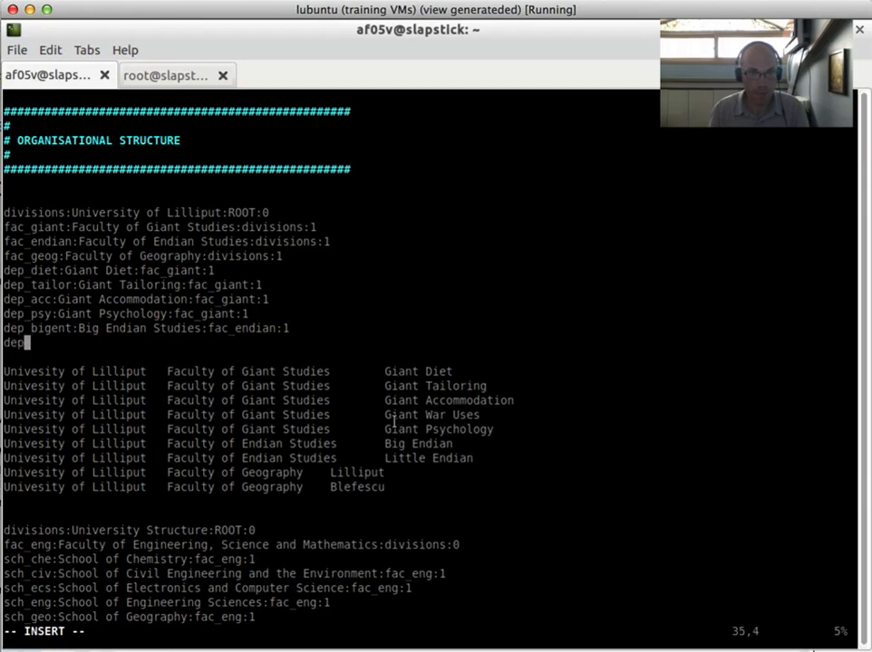
type("_littleend")
key("Up")
key("Left")
key("Left")
key("Left")
key("Left")
key("Right")
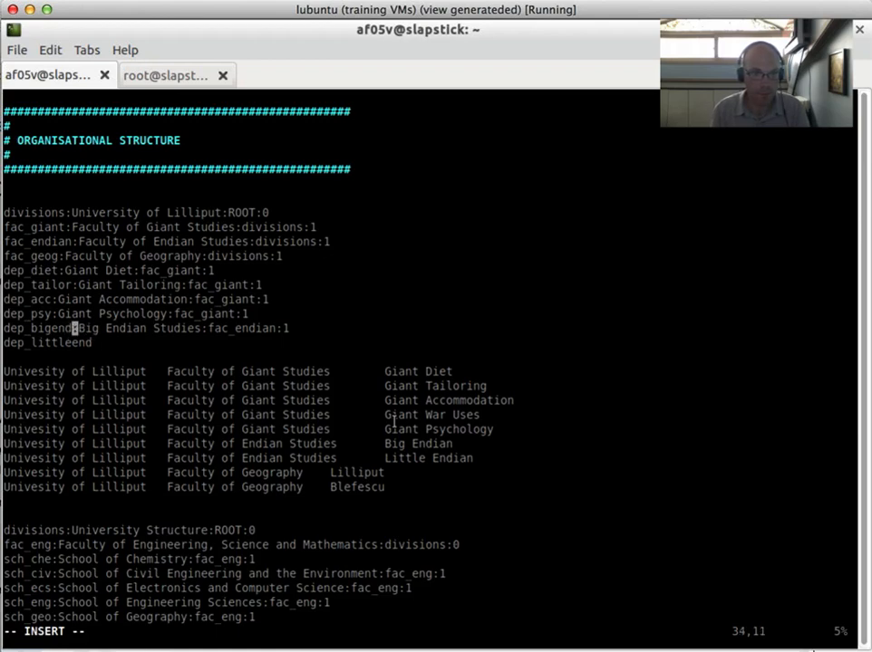
- Complete the dep_littleend line with :Little Endian Studies:fac_endian:1 and start a new line
key("Down")
key("End")
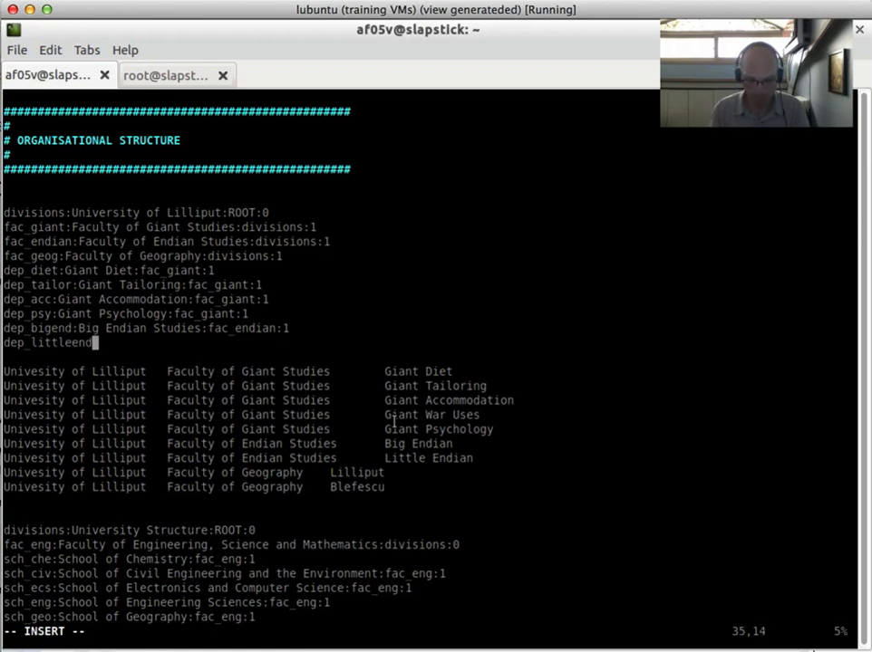
type(":Little Endian")
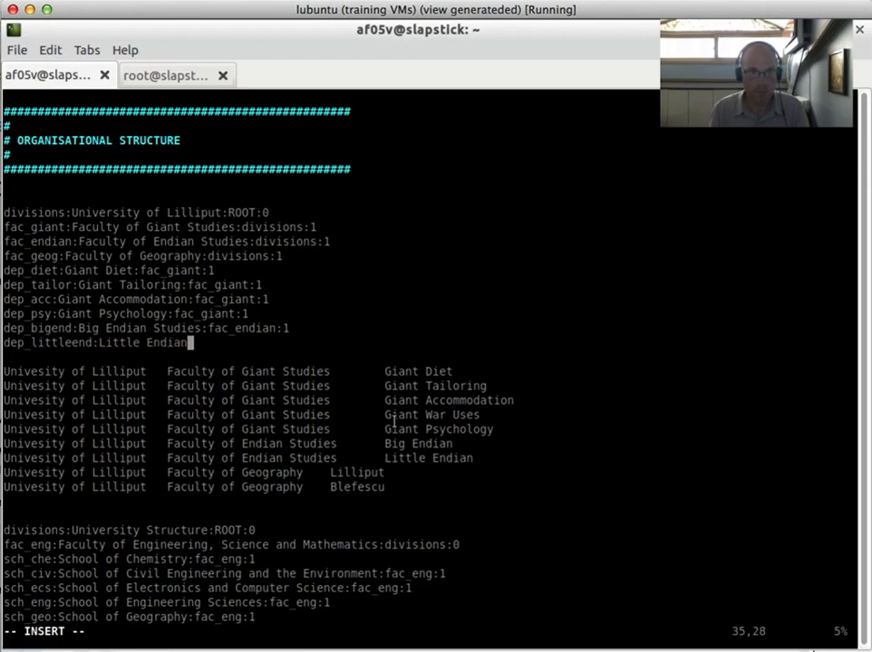
type(" Studies:")
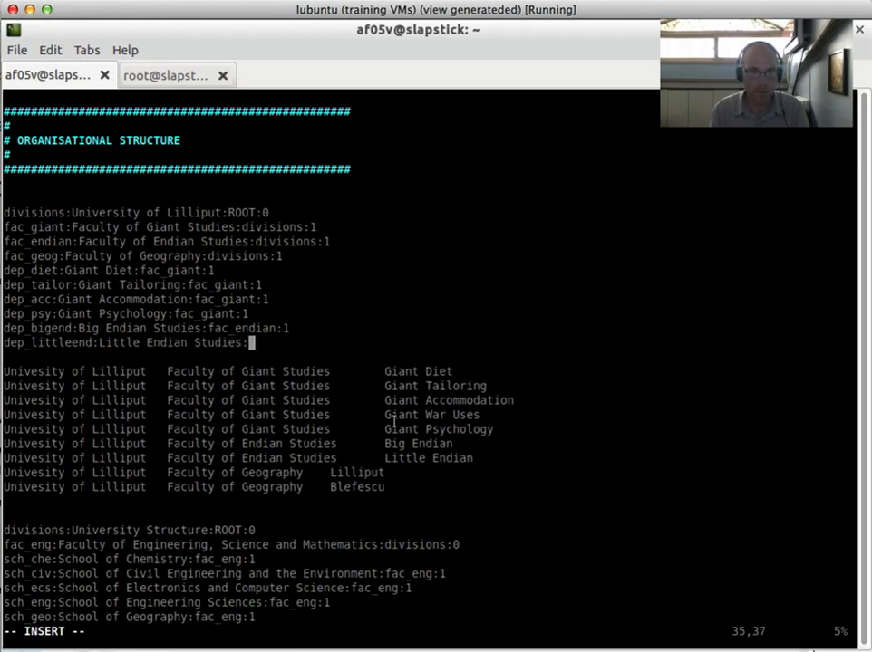
type("fac_endian:1")
key("Return")
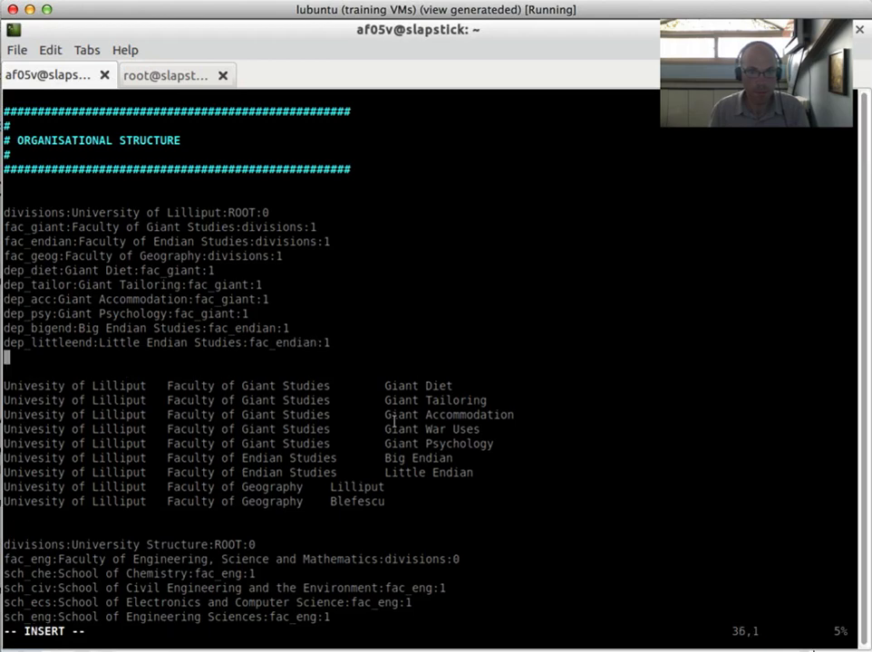
- Add the department entry dep_lilliput:Lilliput:fac_geog:1 below the Little Endian entry and start a new line
type("dep_lilliput:")
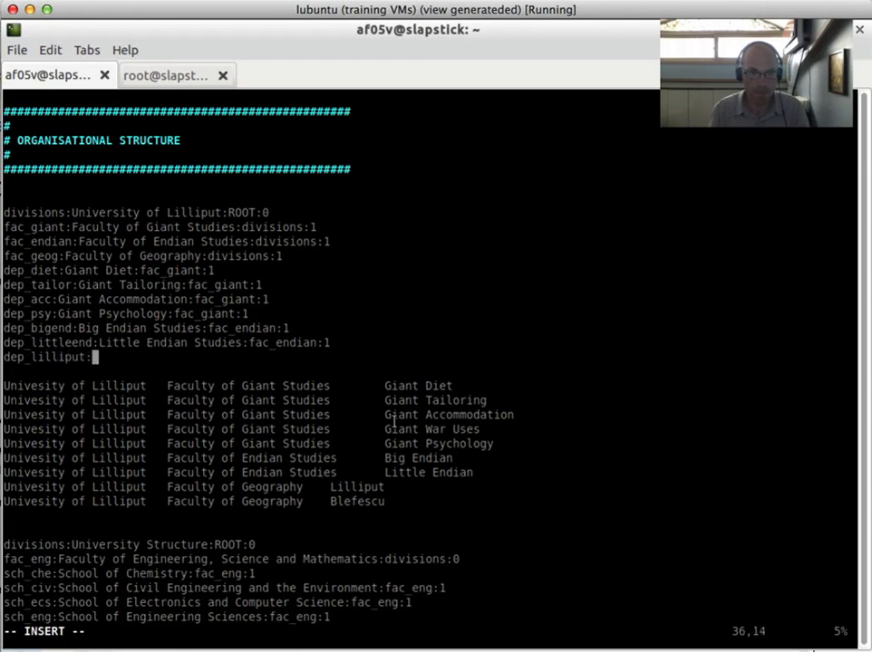
type("Lilliput:fac_geog:1")
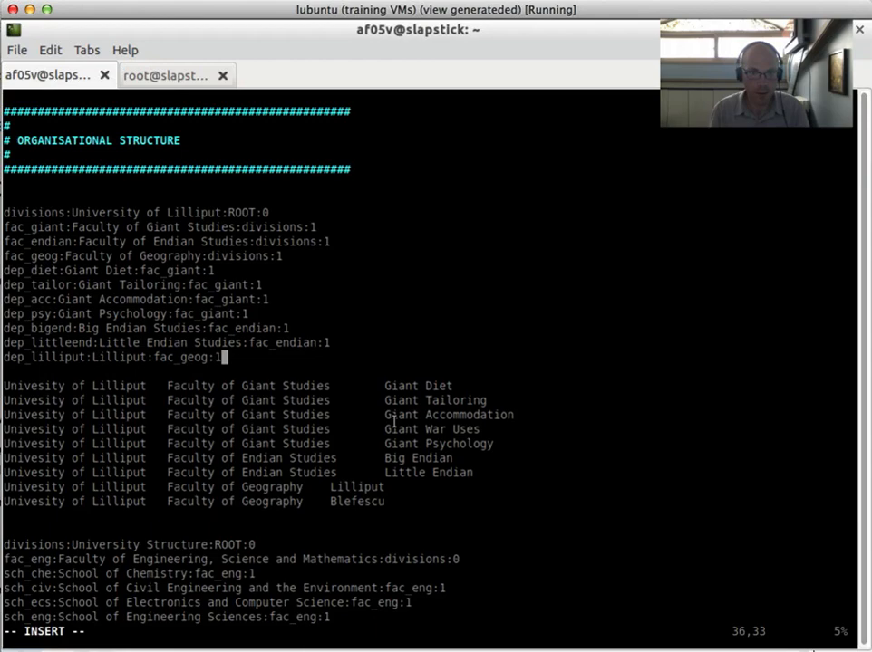
key("Return")
- Add the department entry dep_blefescu:Blefescu:gac_geog:1 below the Lilliput entry and leave insert mode
type("dep_")
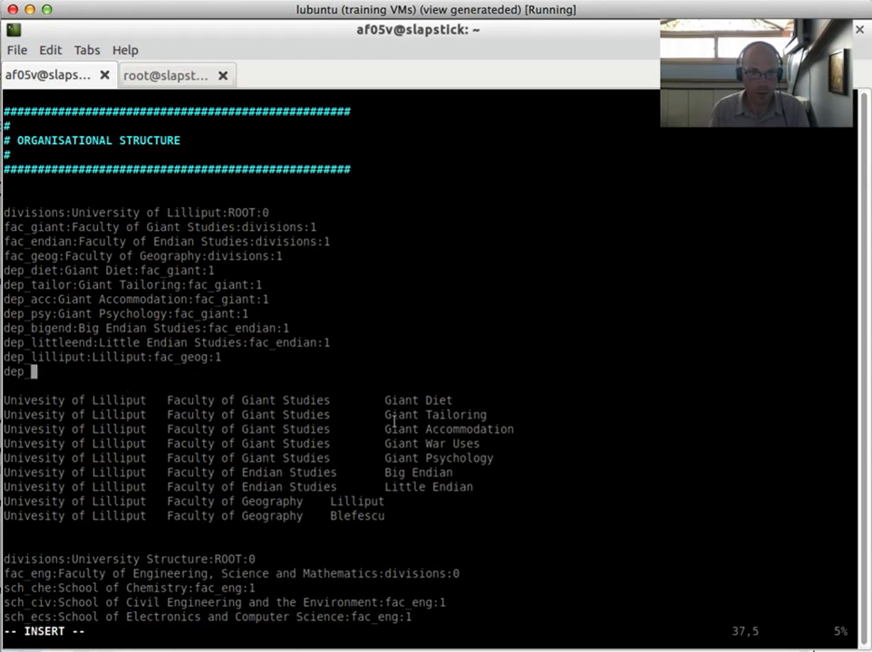
type("b")
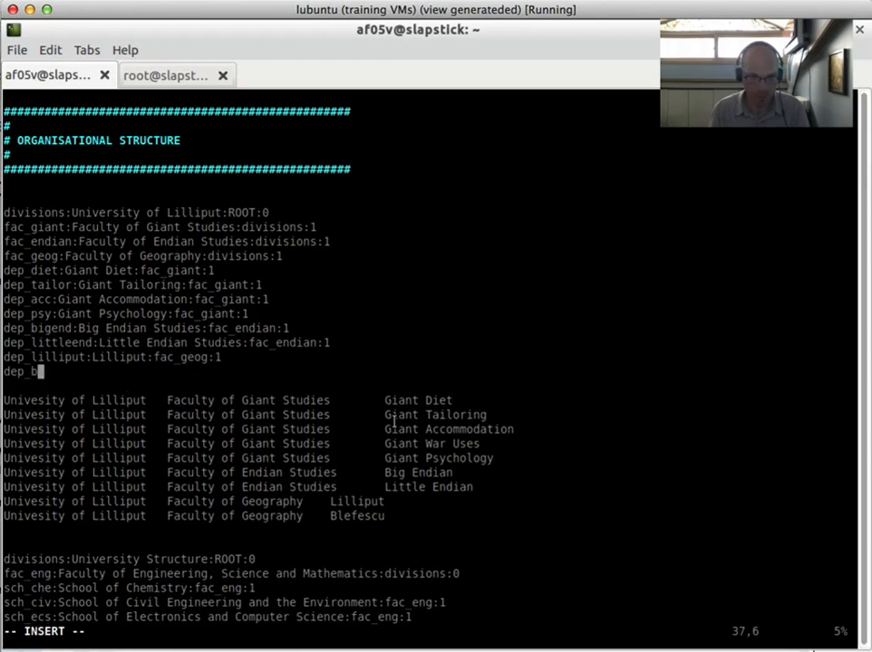
type("lefescu:")
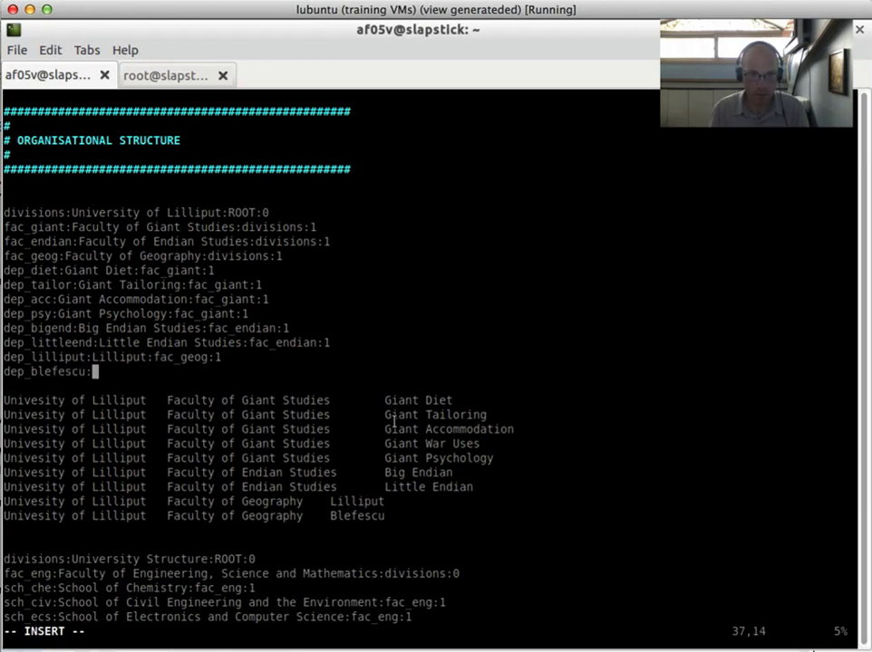
type("Blef")
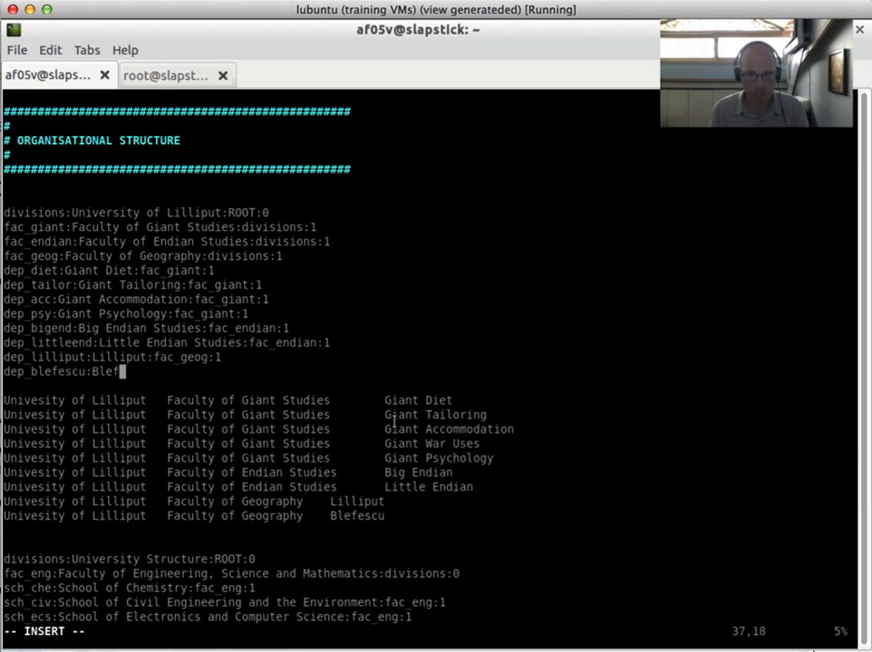
type("escy")
key("BackSpace")
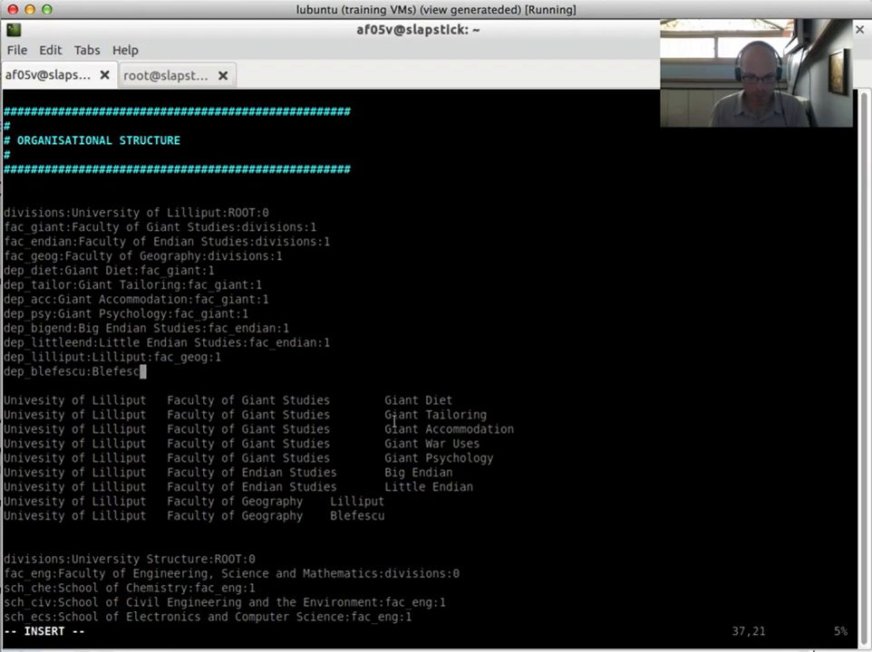
type("u:gac geog:1")
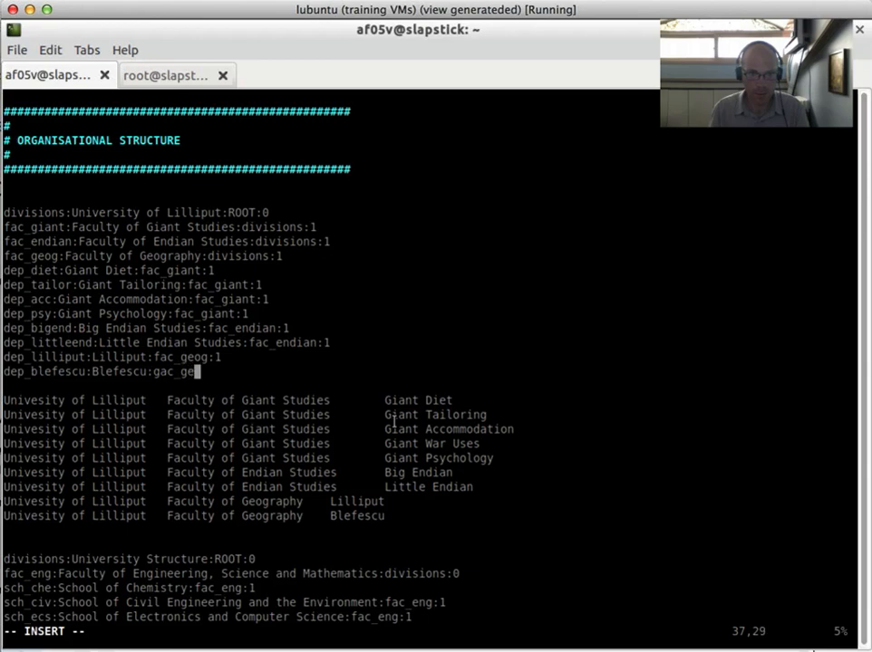
key("Escape")
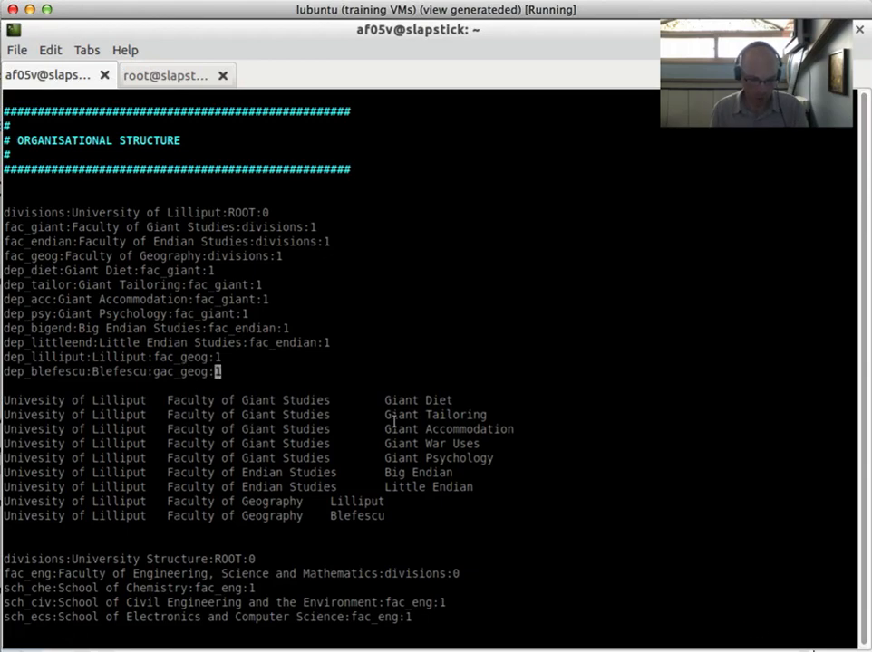
- Delete the pasted Lilliput reference list and the default University Structure entries above the Library of Congress section
key("j")
key("shift+v")
key("j")
key("j")
key("j")
key("j")
key("j")
key("j")
key("j")
key("j")
key("j")
key("j")
key("j")
key("j")
key("j")
key("j")
key("j")
key("j")
key("j")
key("j")
key("j")
key("j")
key("j")
key("j")
key("j")
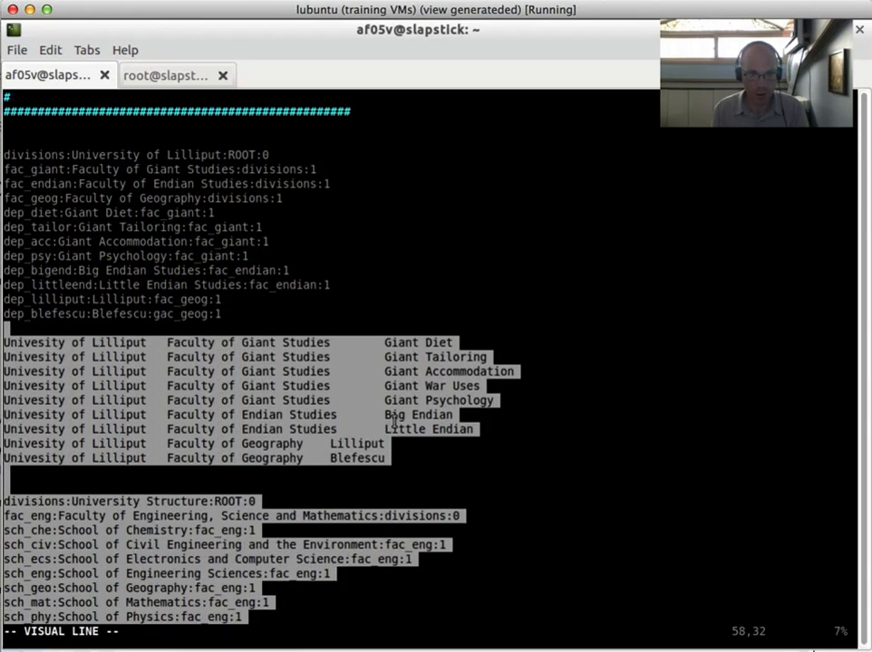
key("j")
key("j")
key("j")
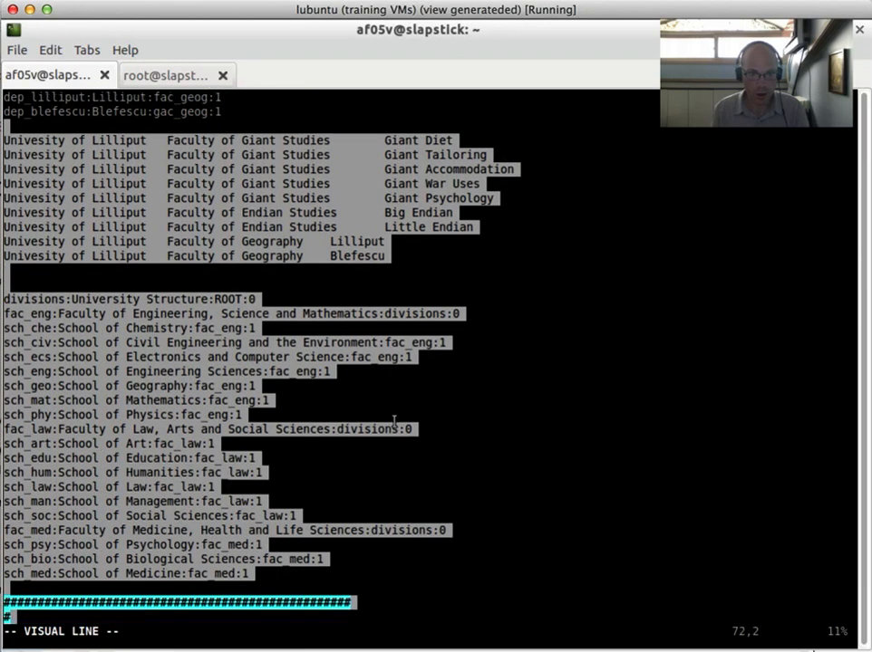
key("k")
key("k")
key("k")
key("d")
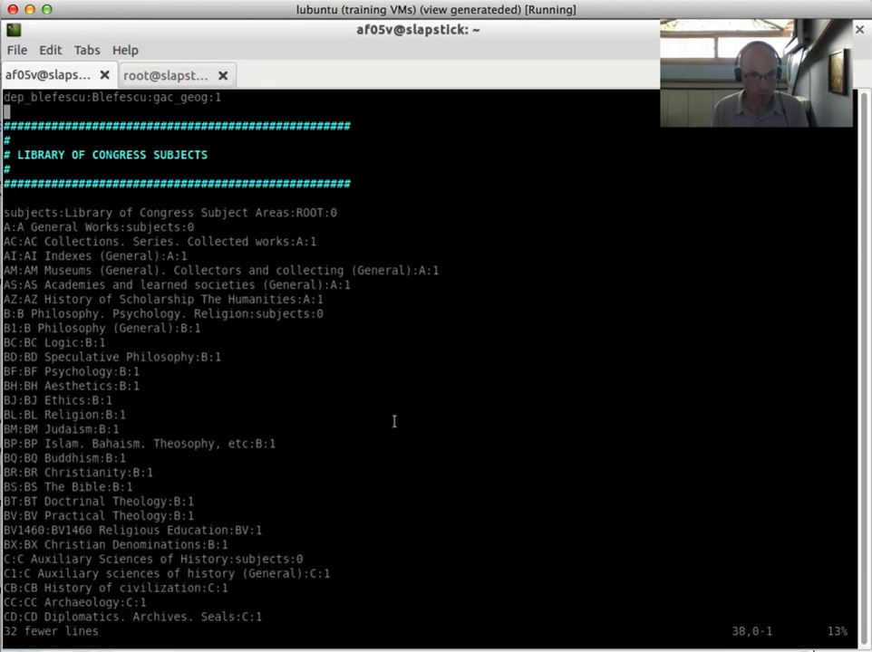
- Return to the organisational structure section and save the subjects file
key("k")
key("k")
key("k")
key("k")
key("k")
key("k")
key("k")
key("k")
key("k")
key("k")
key("k")
key("k")
key("k")
key("k")
key("k")
key("k")
key("k")
key("k")
key("k")
key("k")
key("k")
key("k")
key("k")
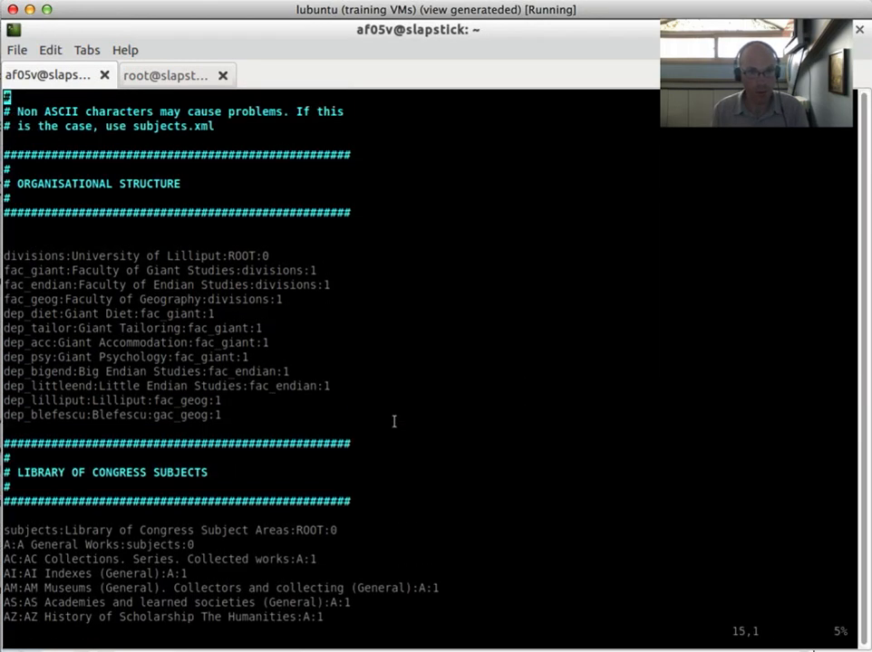
type(":w")
key("Return")
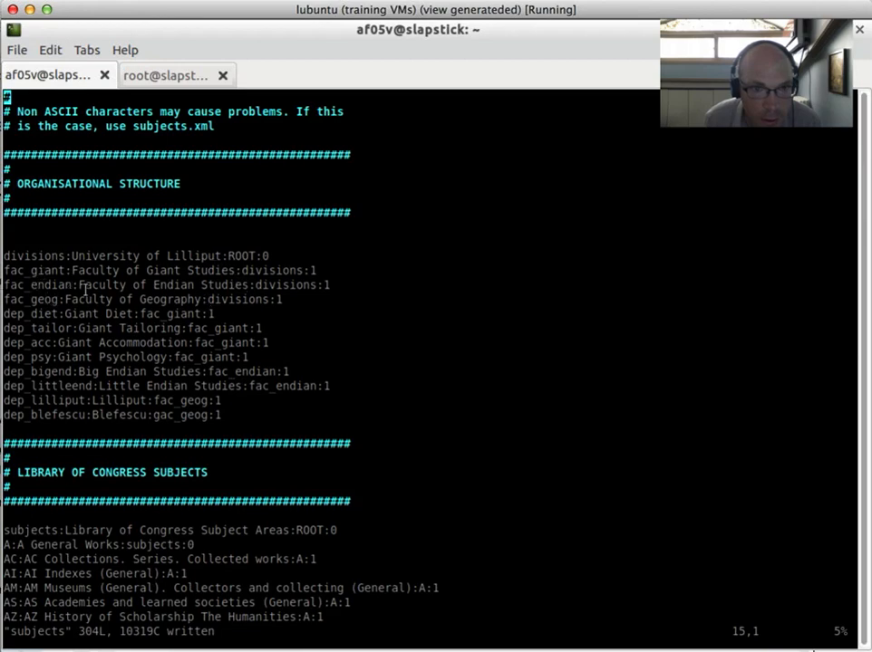
- Search the subjects file for fac_giant and step through every match to check the Giant Studies departments' parent references
type("/gac_g")
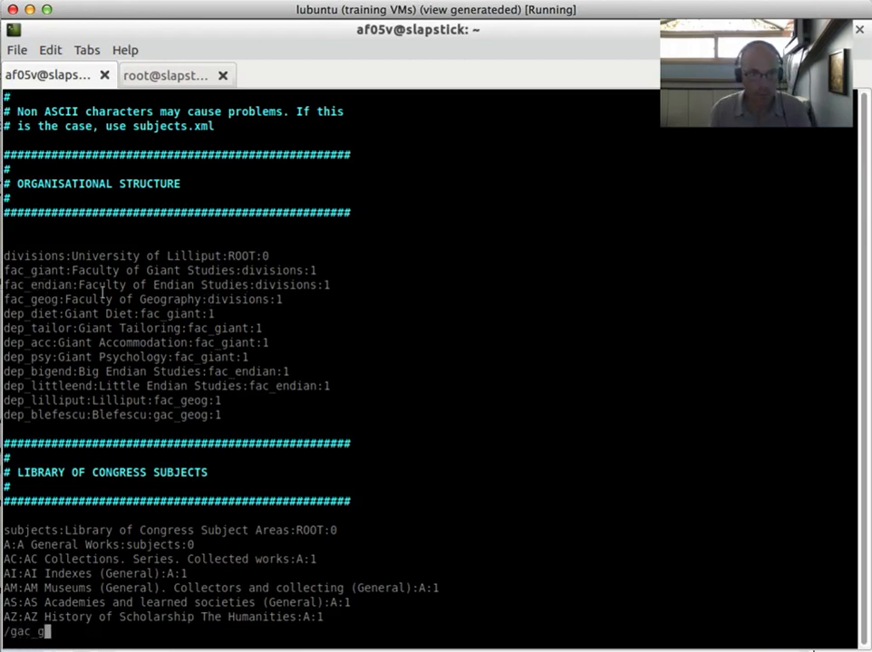
type("iant")
key("Return")
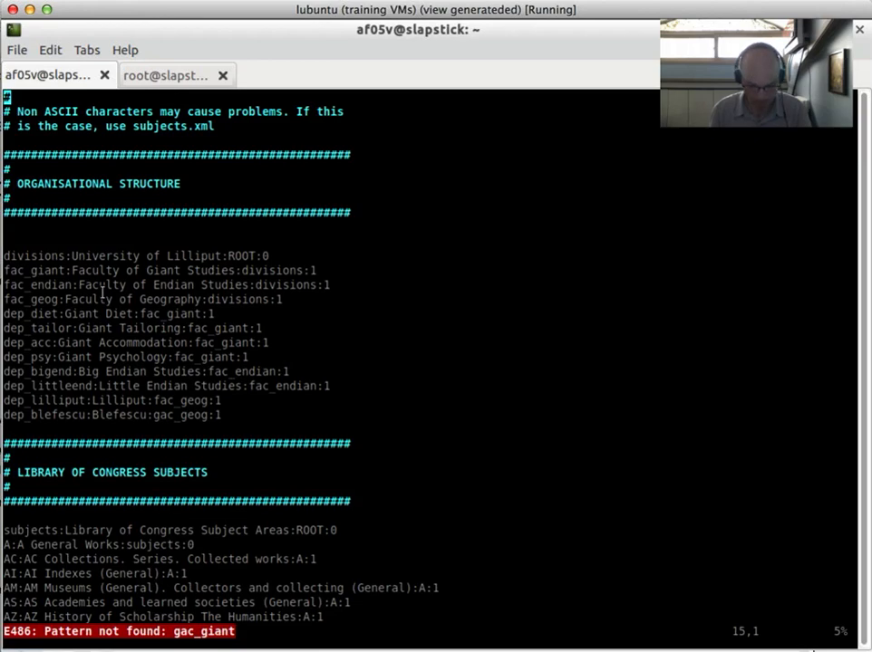
type("/fac_giant")
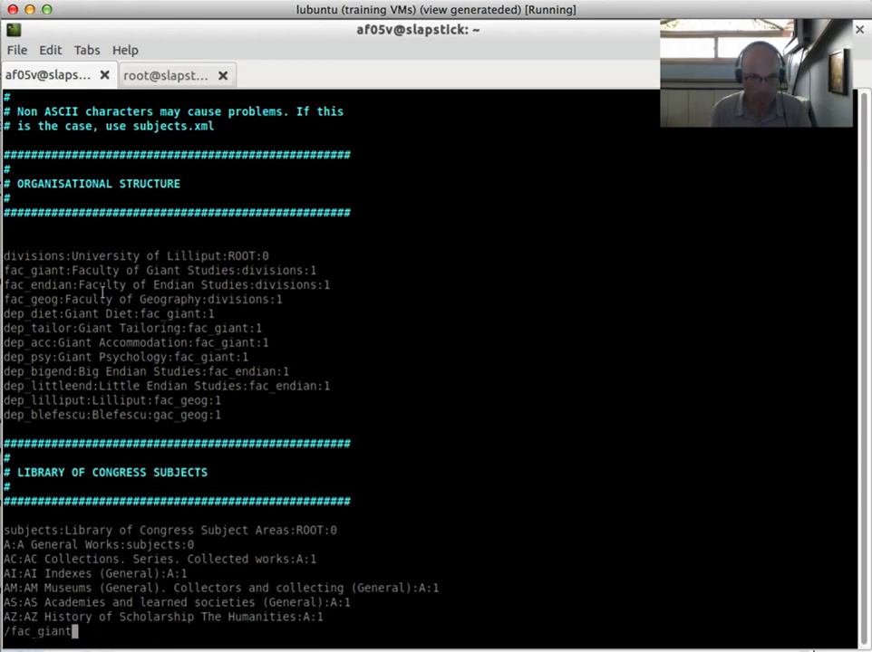
key("Return")
key("n")
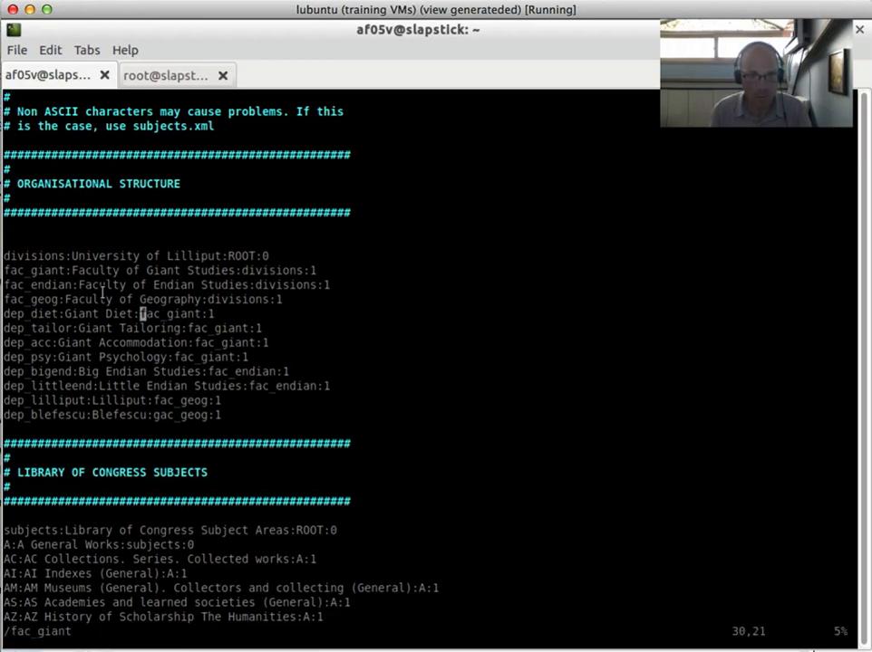
key("n")
key("n")
key("n")
key("n")
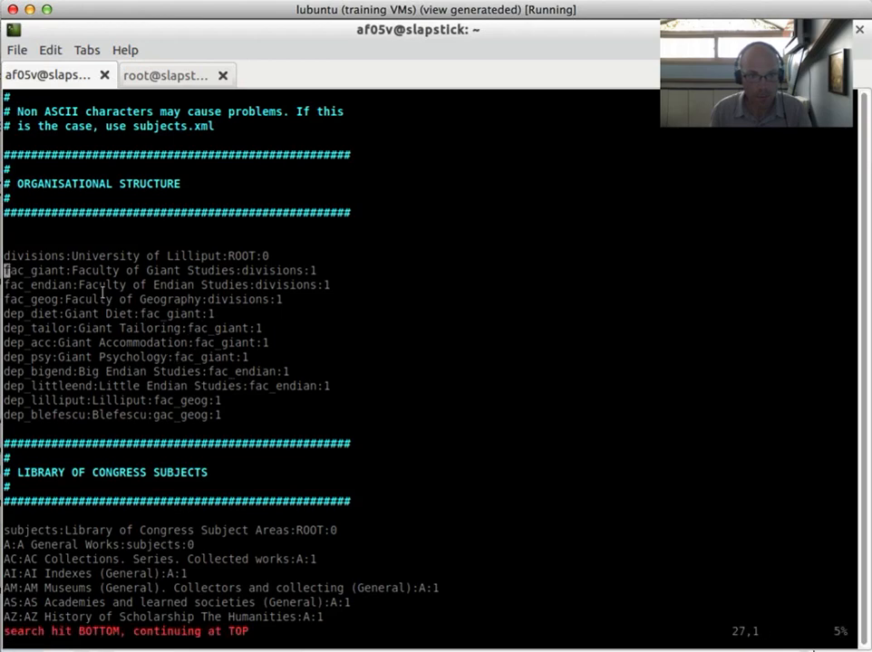
- Step through the matches of fac_endian and fac_geog to check the remaining departments' parent references
key("j")
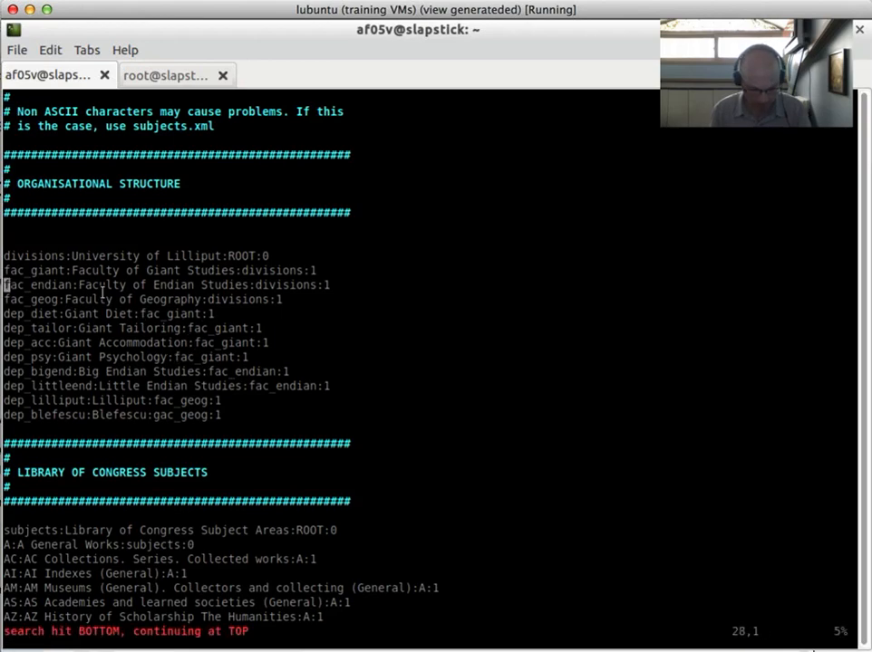
key("numbersign")
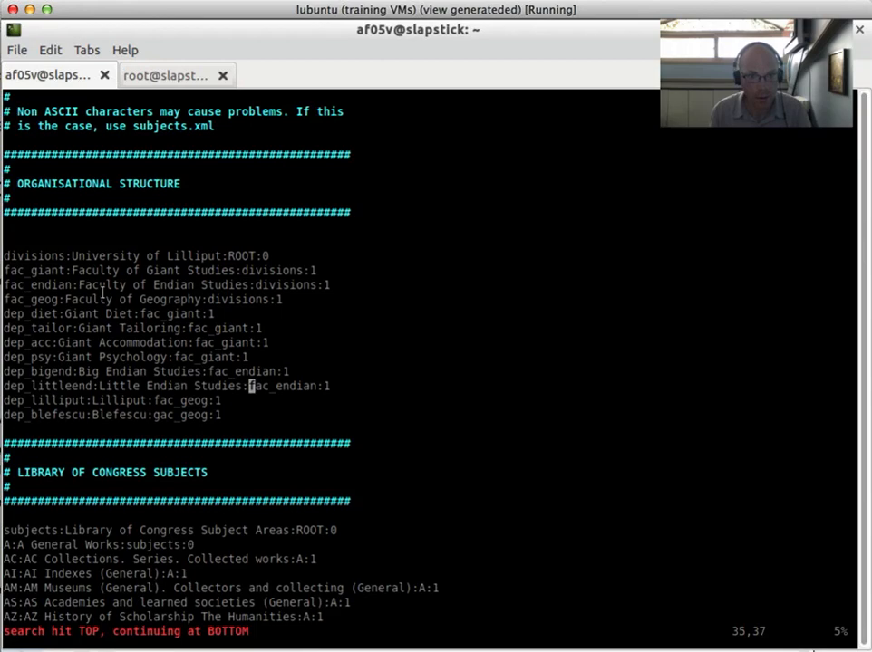
key("numbersign")
key("numbersign")
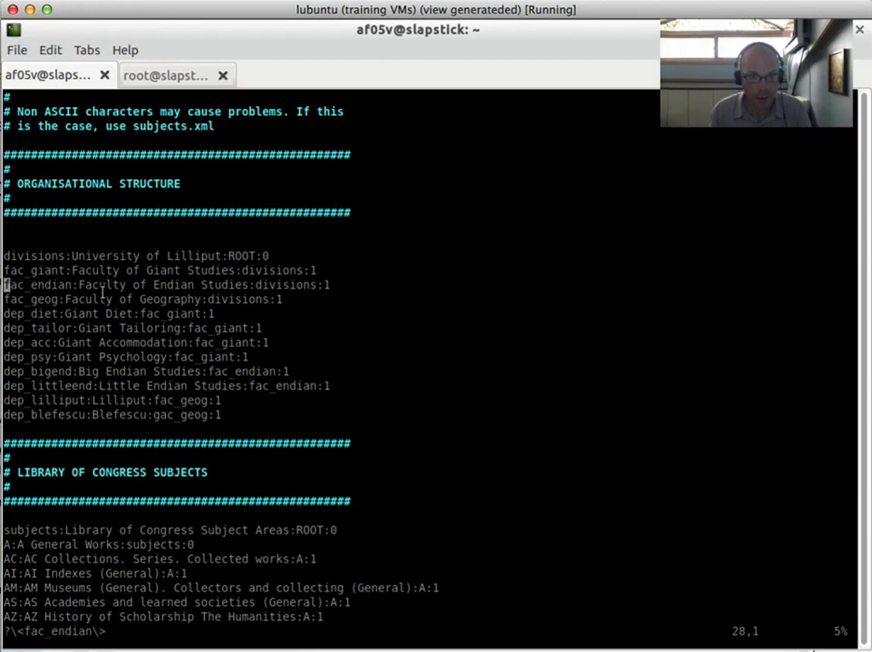
key("j")
key("numbersign")
key("numbersign")
key("numbersign")
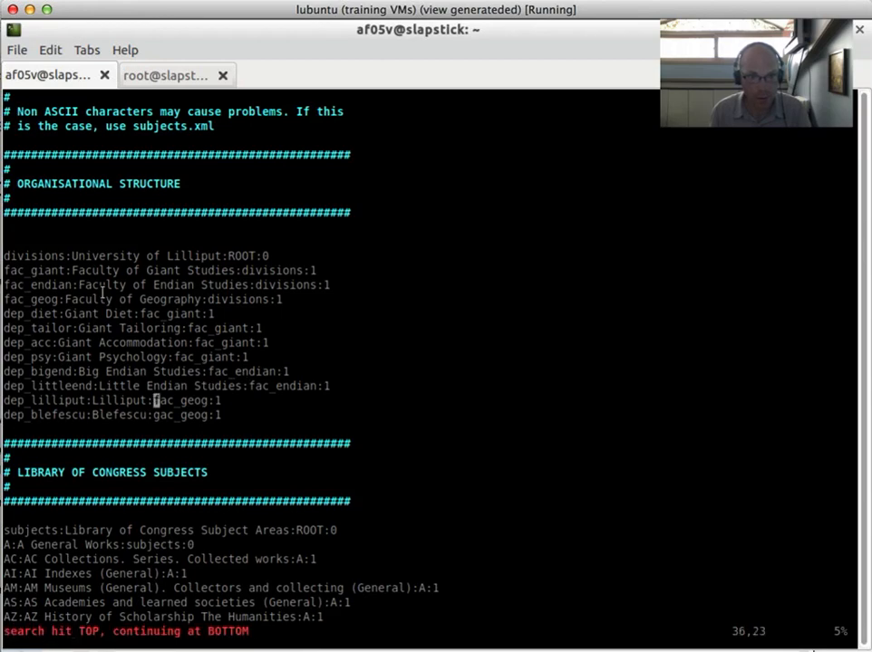
- Correct the parent ID in the dep_blefescu entry to fac_geog and save the subjects file
key("j")
key("l")
key("i")
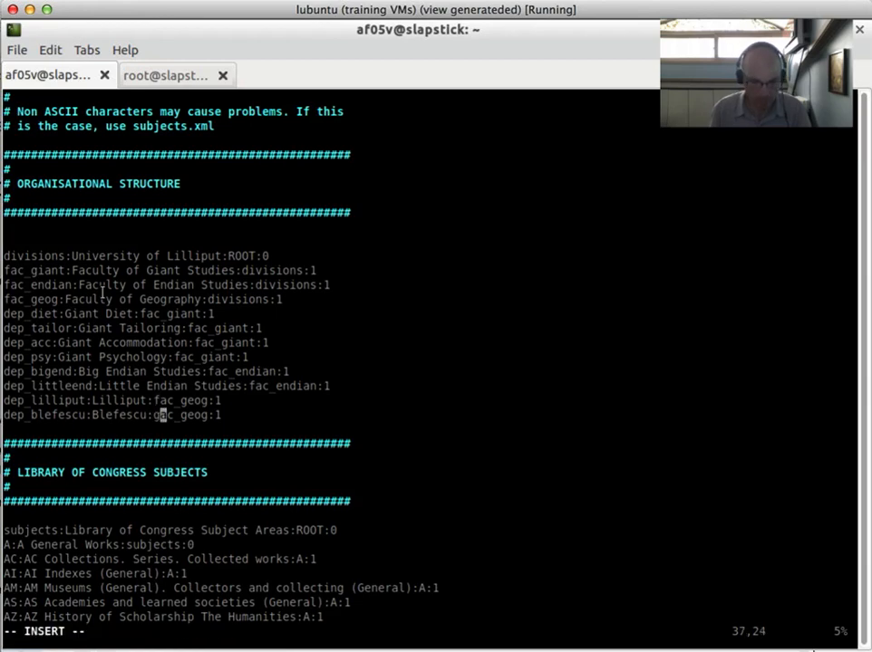
key("BackSpace")
type("f")
key("Escape")
type(":w")
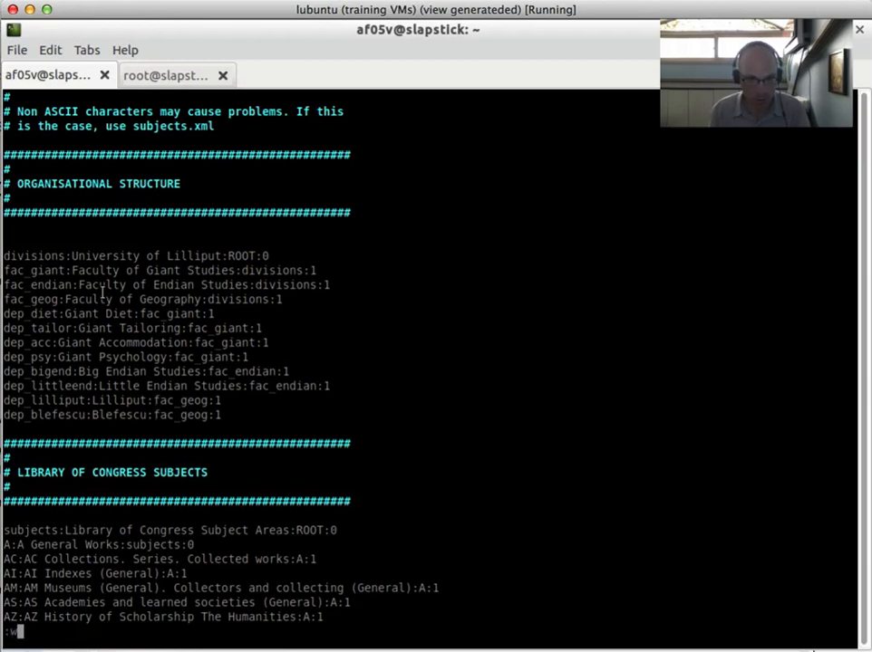
key("Return")
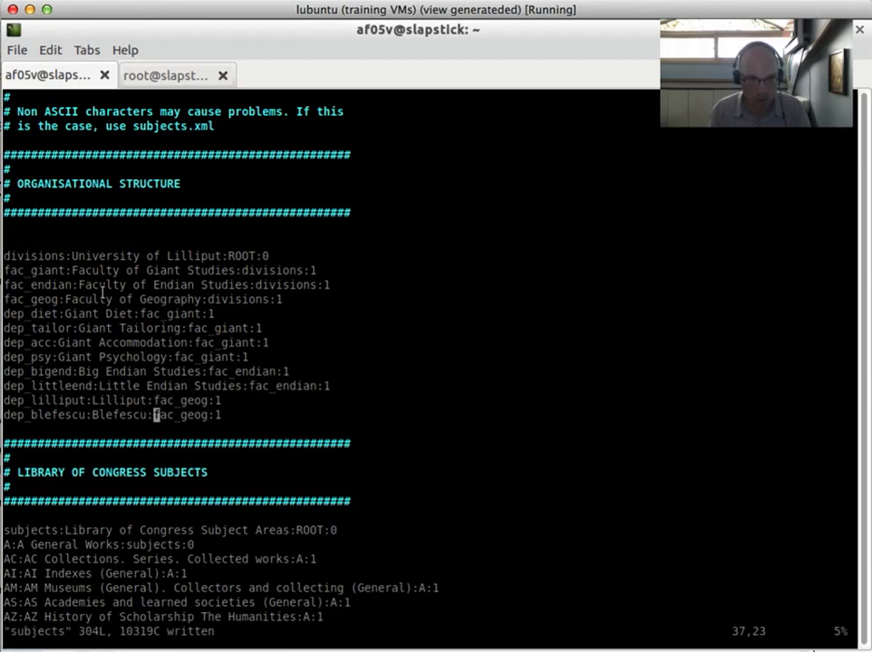
- Recheck the fac_geog references in the department entries and close the subjects file
key("numbersign")
key("numbersign")
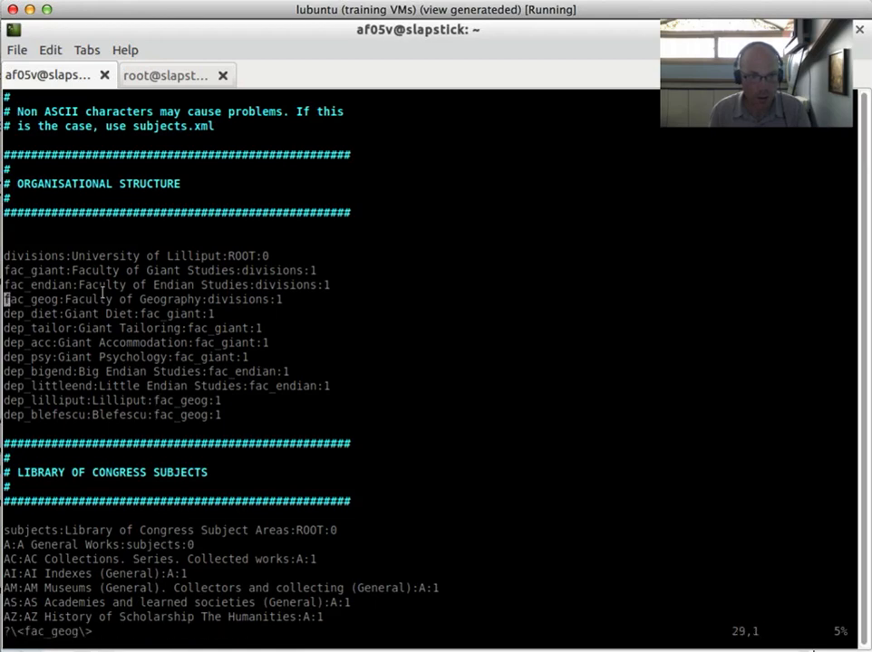
key("j")
key("j")
key("j")
key("j")
key("j")
key("j")
key("j")
key("j")
key("j")
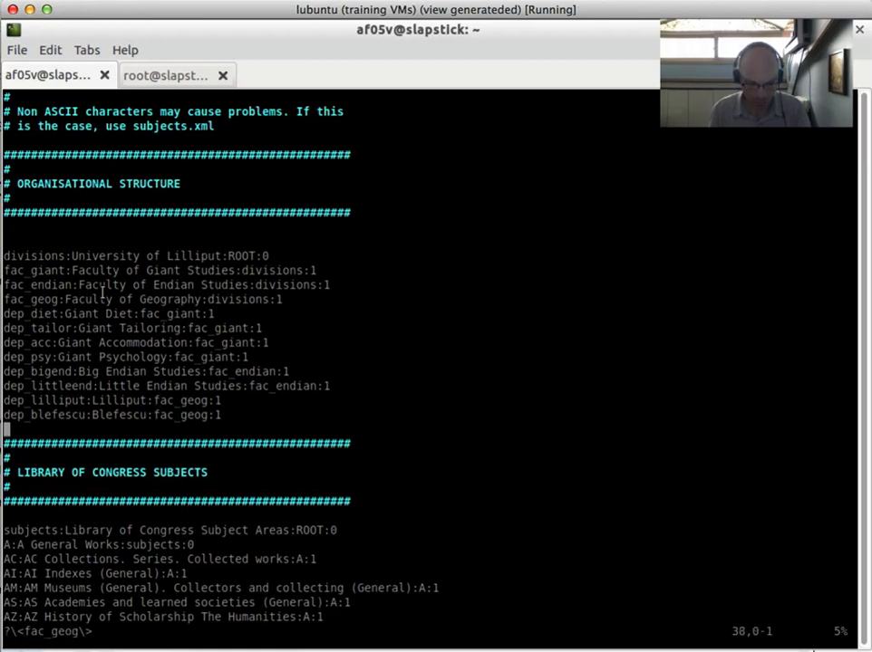
type(":q")
key("Return")
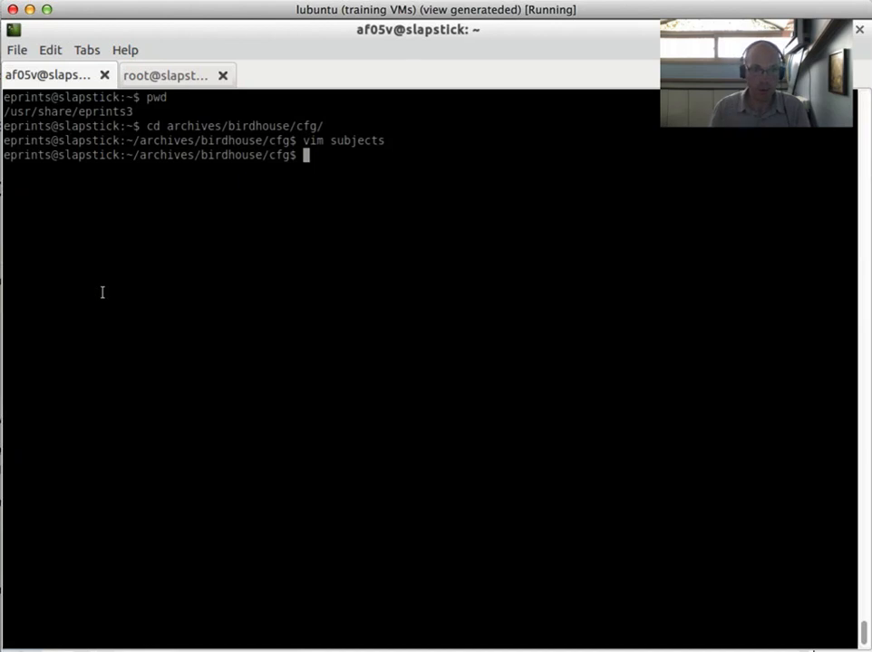
- Run /usr/share/eprints3/bin/import_subjects without arguments to view its usage
type("/usr")
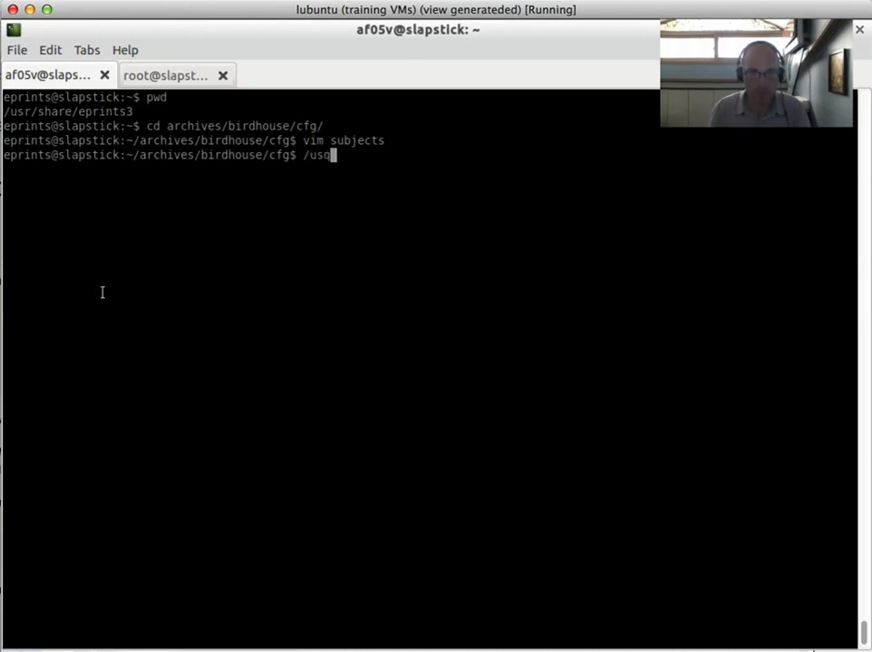
type("/share/e")
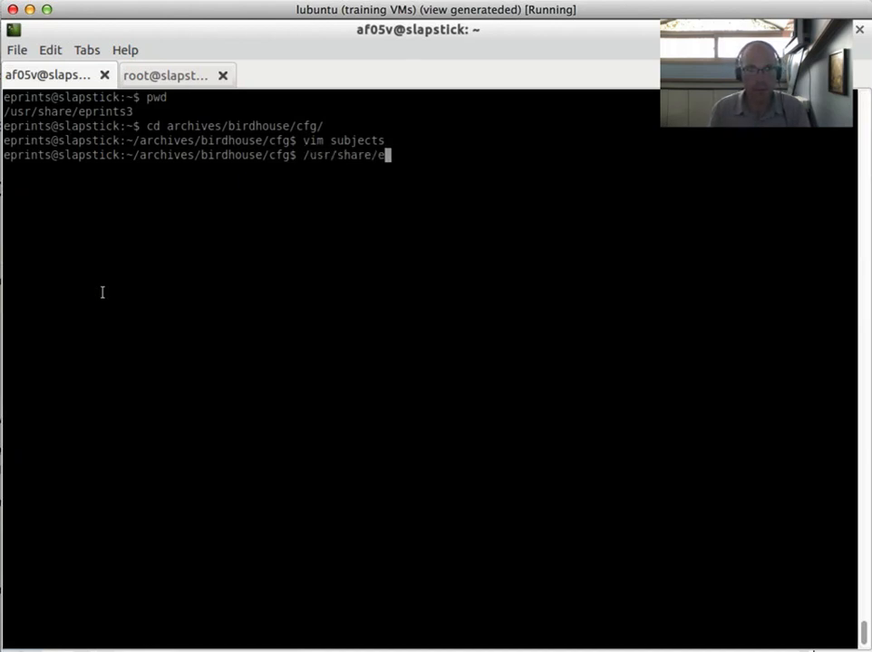
type("prints3/bin/import")
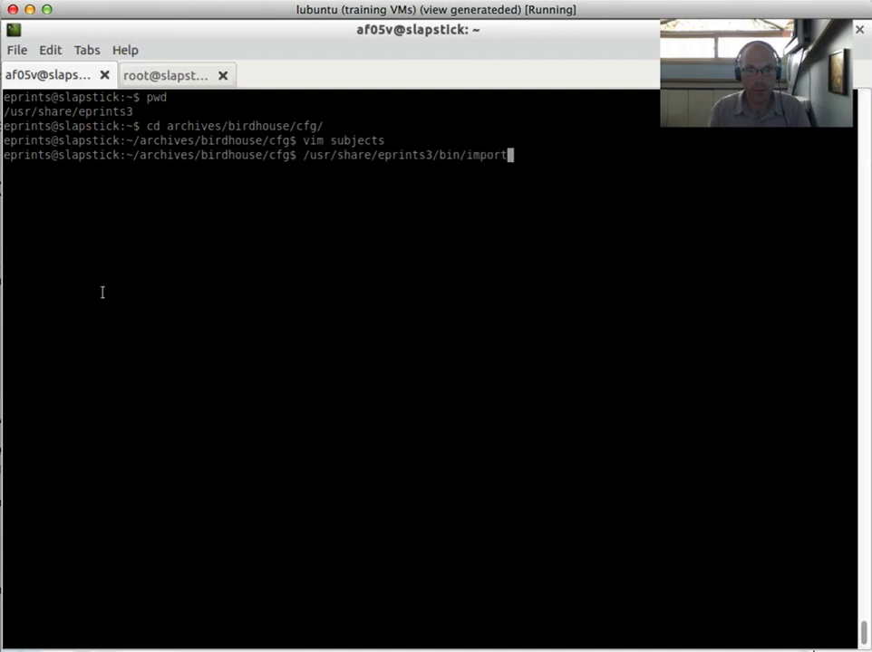
type("_subjects")
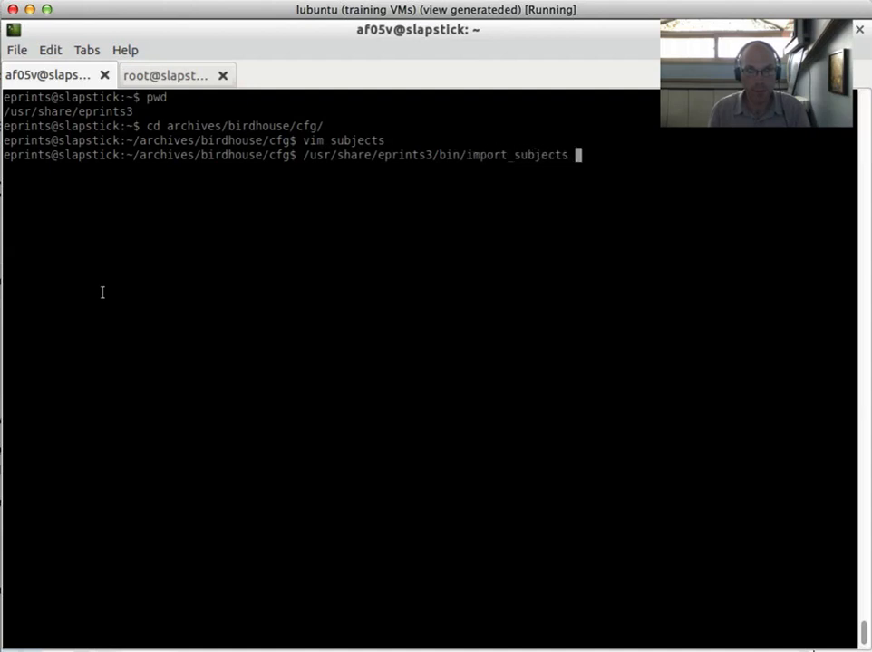
key("Return")
- Run /usr/share/eprints3/bin/import_subjects for the birdhouse repository and answer yes to the bulk changes
key("Up")
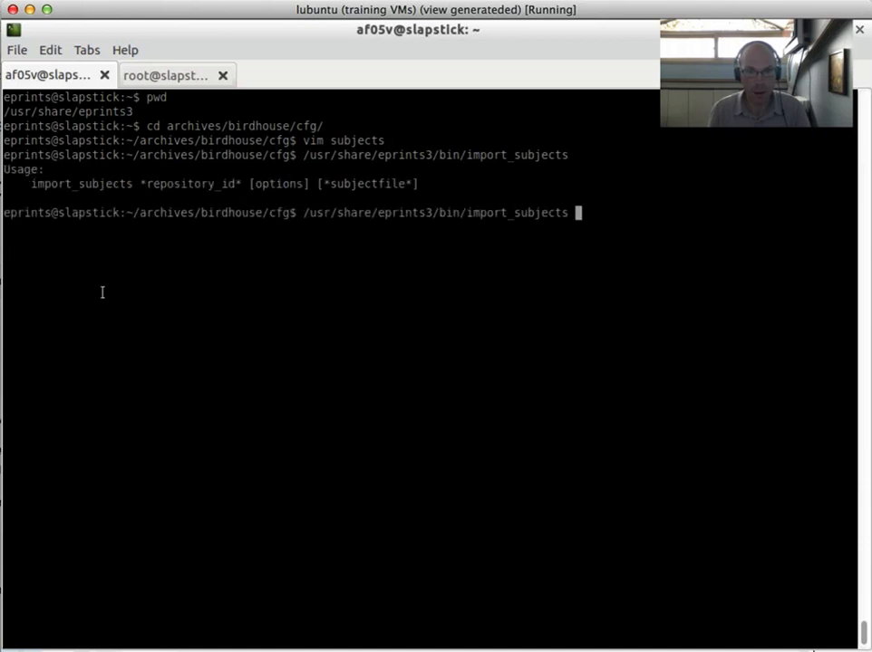
type("birdhouse")
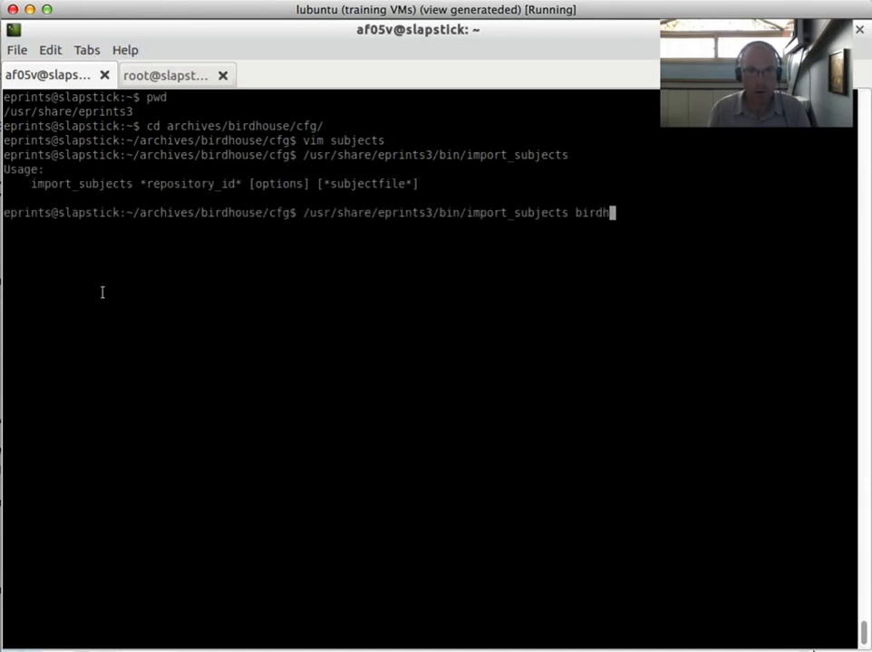
double_click(354, 184)
left_click(354, 184)
left_click(353, 182)
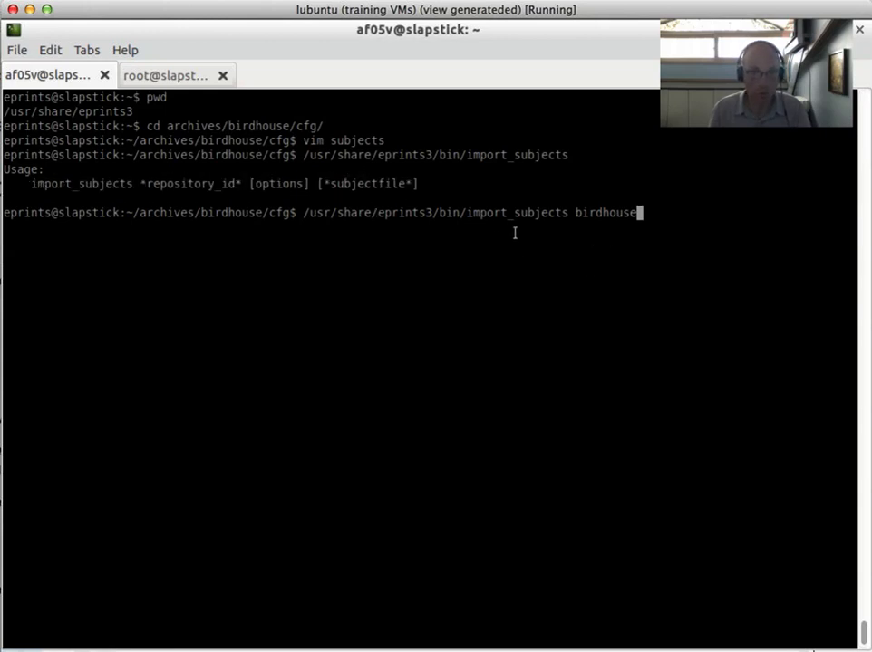
key("Return")
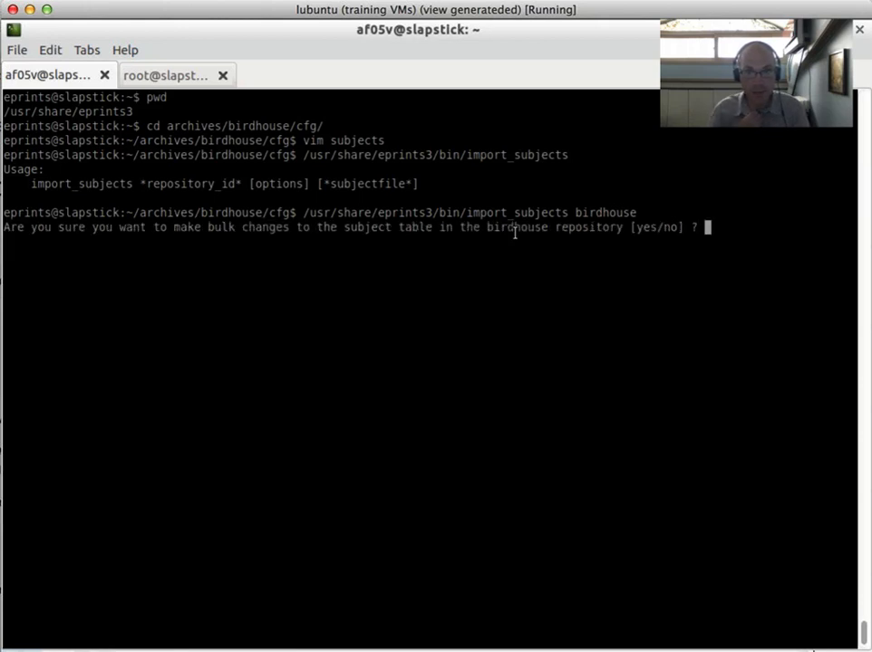
type("yes")
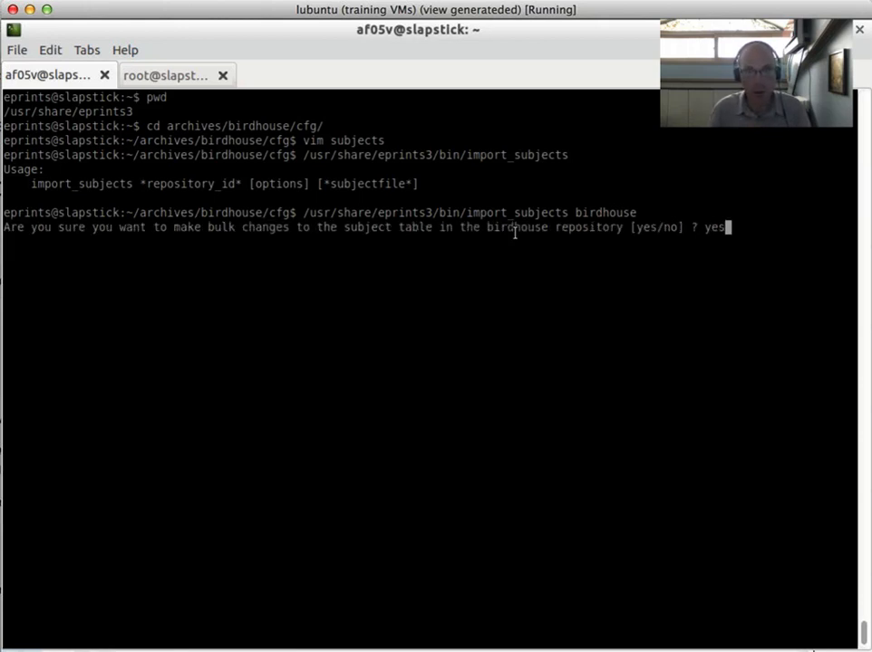
key("Return")
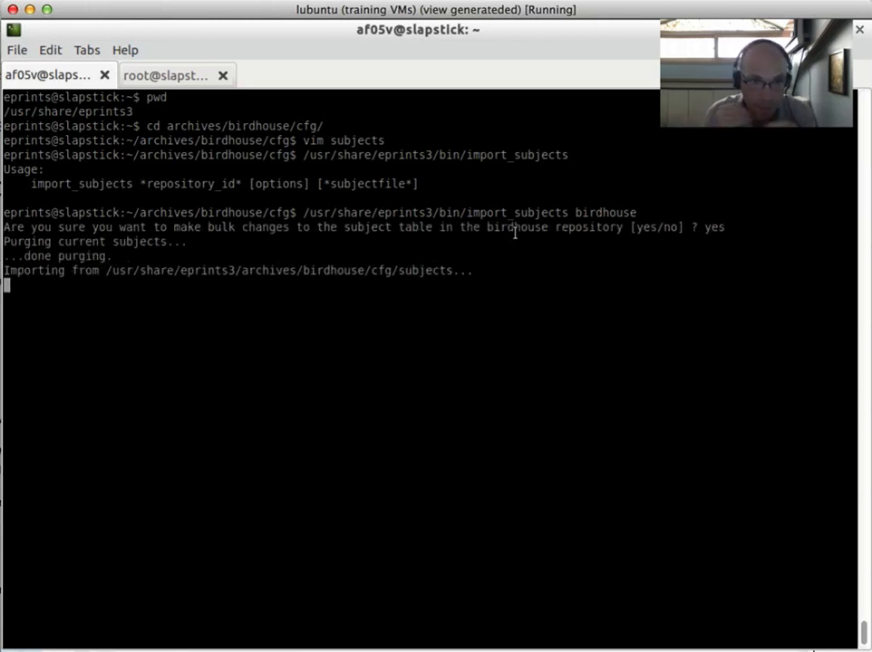
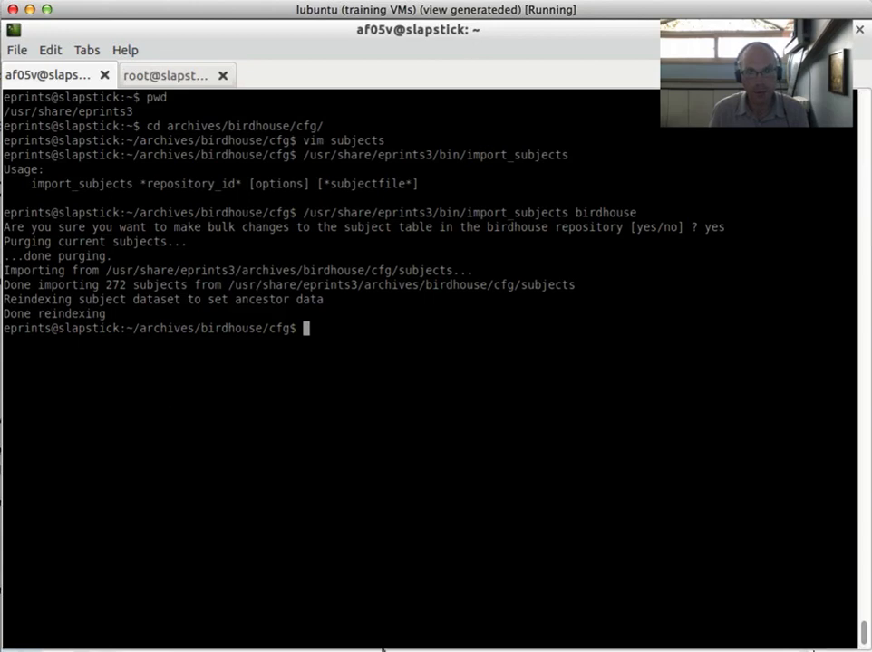
- Switch to Firefox and open the first article in Manage deposits for editing, at the Divisions field of its Details stage
left_click(342, 648)
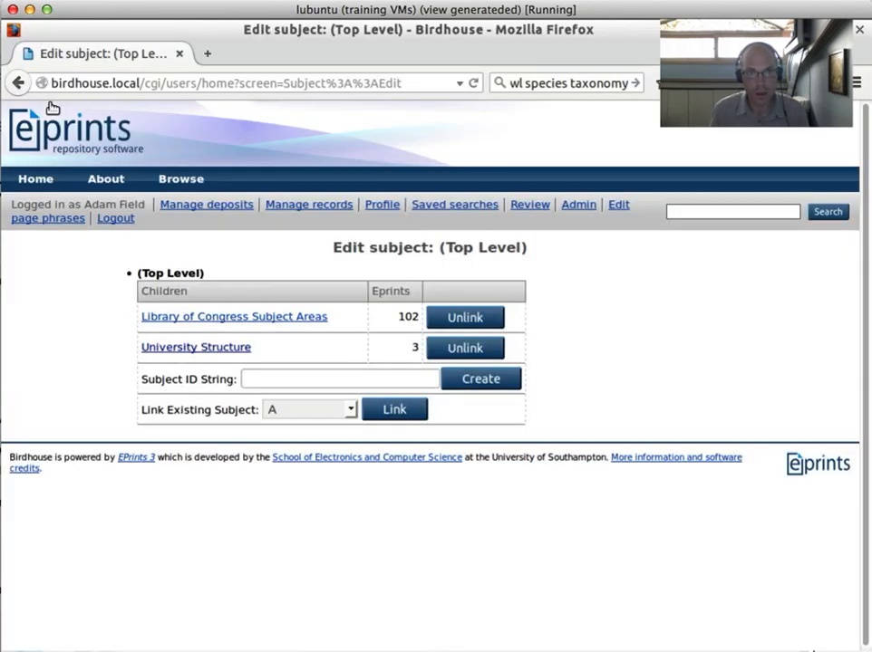
mouse_move(181, 179)
left_click(228, 206)
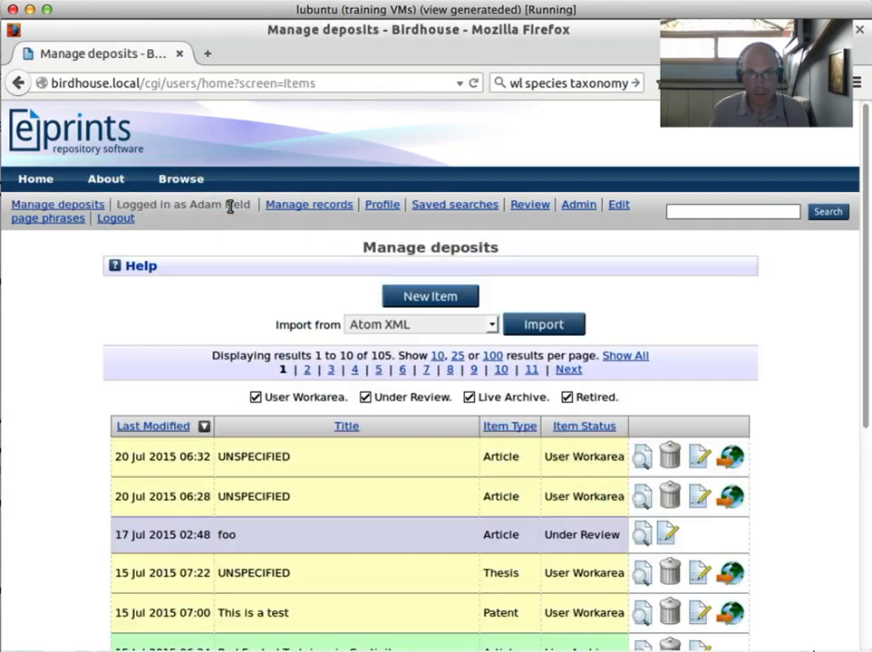
left_click(699, 461)
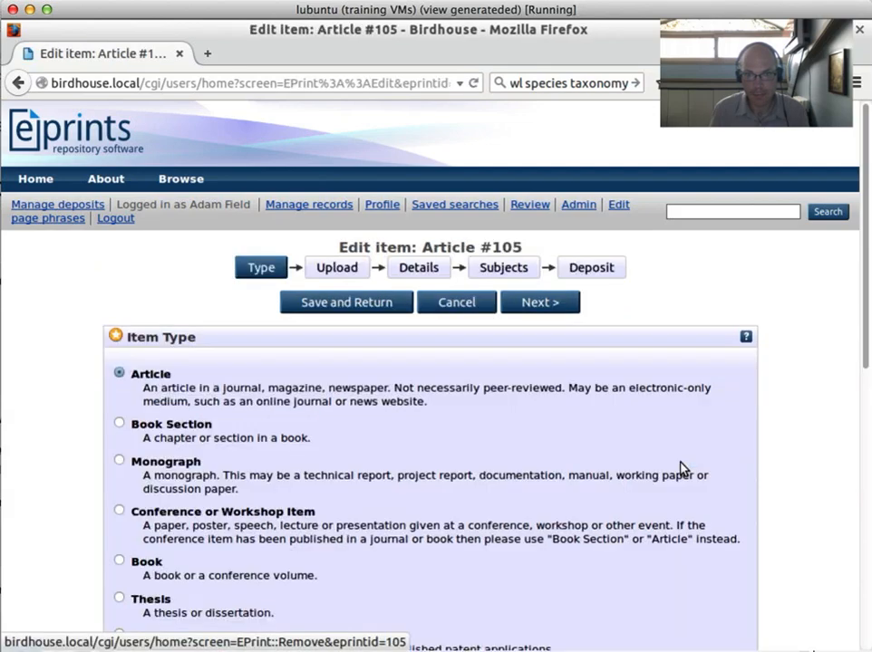
left_click(419, 268)
scroll(675, 473, "down", 5)
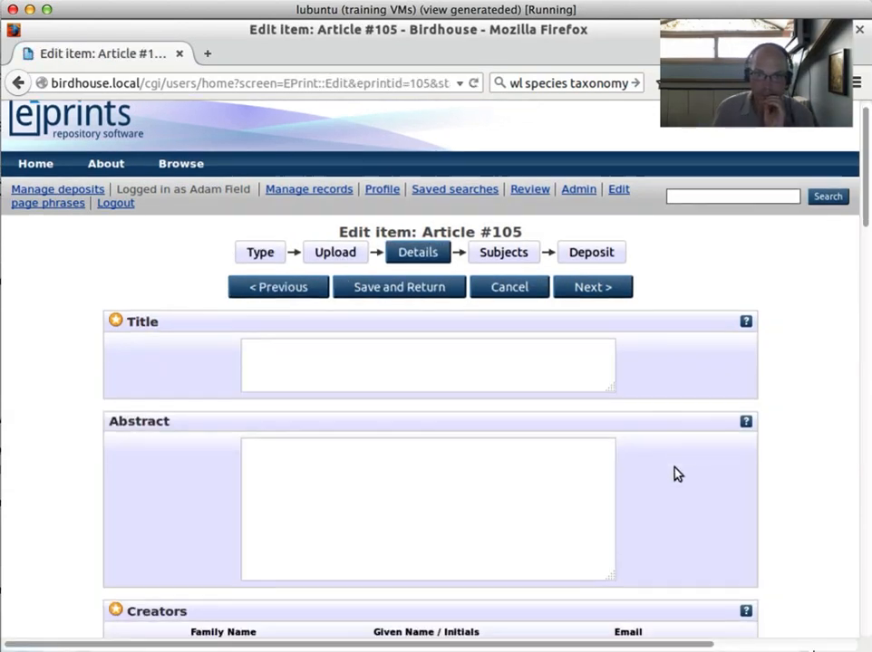
scroll(725, 498, "down", 6)
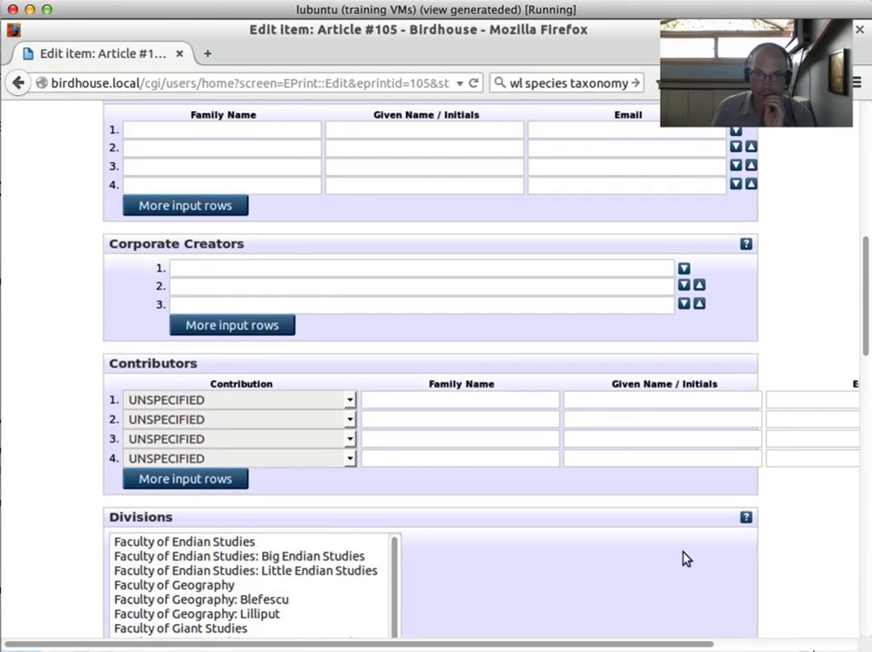
scroll(666, 561, "down", 4)
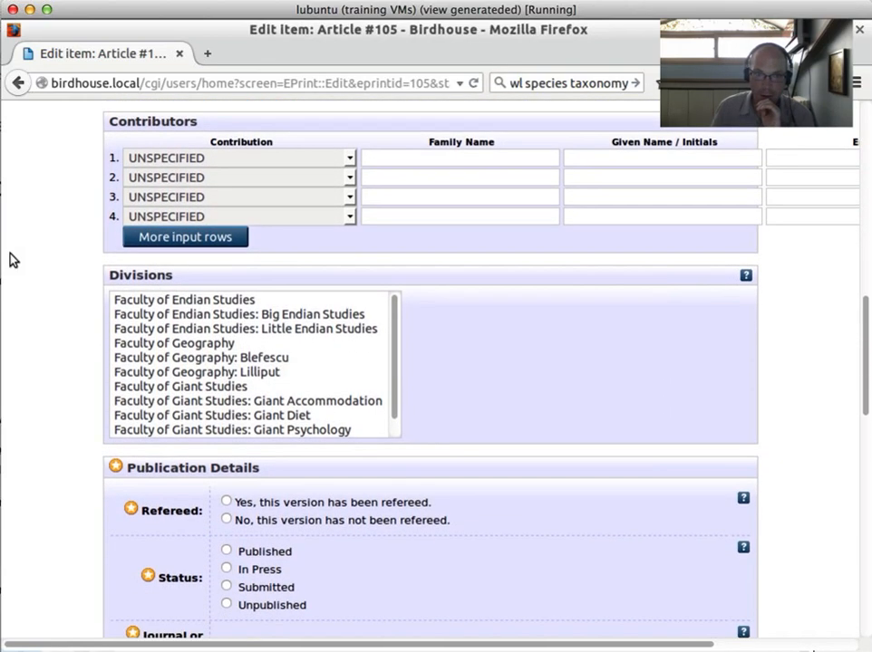
- Examine the entries of the Divisions list through to its end, selecting Faculty of Giant Studies: Giant Diet
left_click(195, 301)
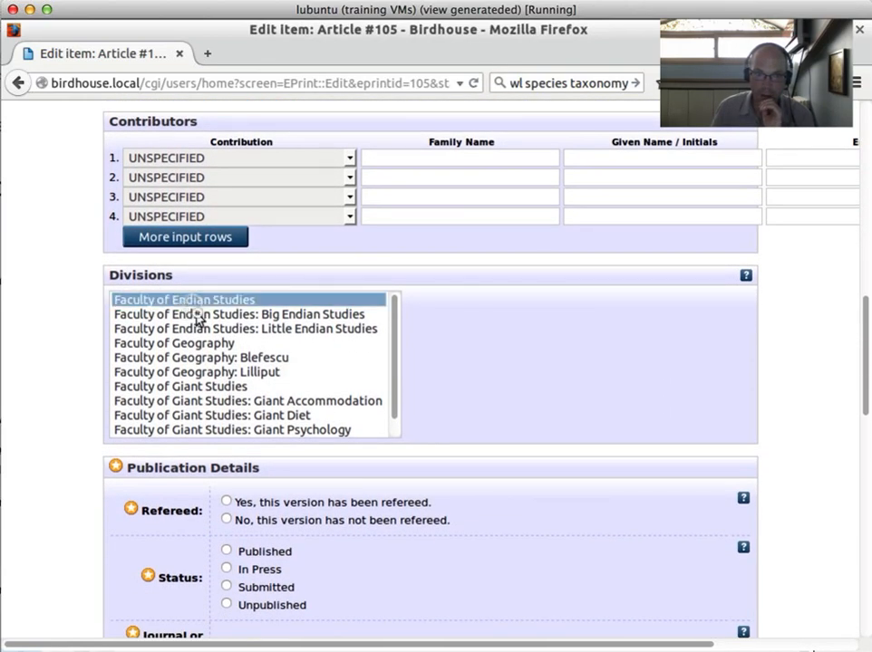
left_click(195, 315)
left_click_drag(194, 330, 263, 415)
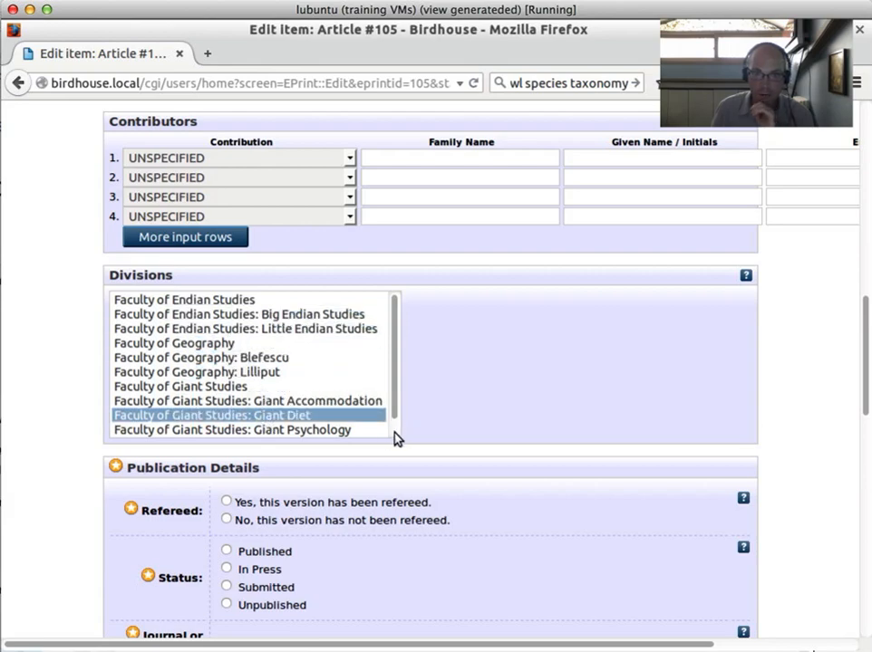
left_click(395, 433)
left_click_drag(395, 423, 400, 459)
left_click(752, 413)
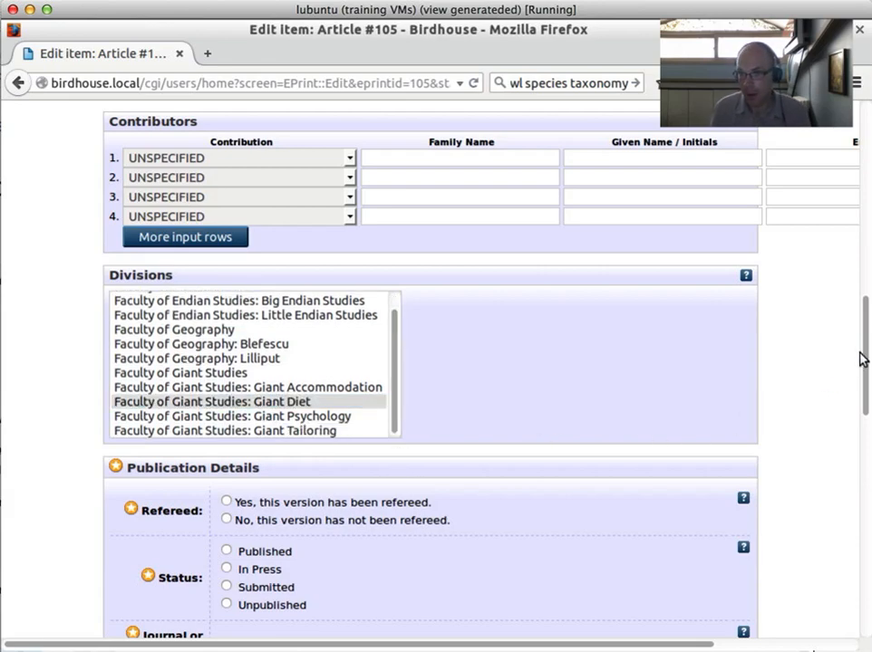
- Switch to the terminal, change to the eprints home directory and list its contents
left_click_drag(862, 352, 860, 358)
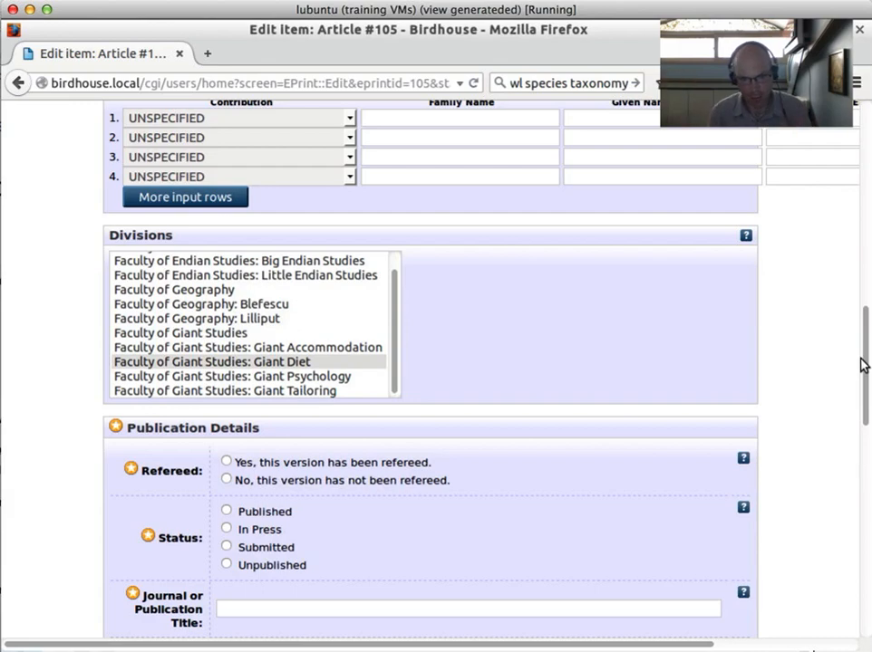
left_click(272, 650)
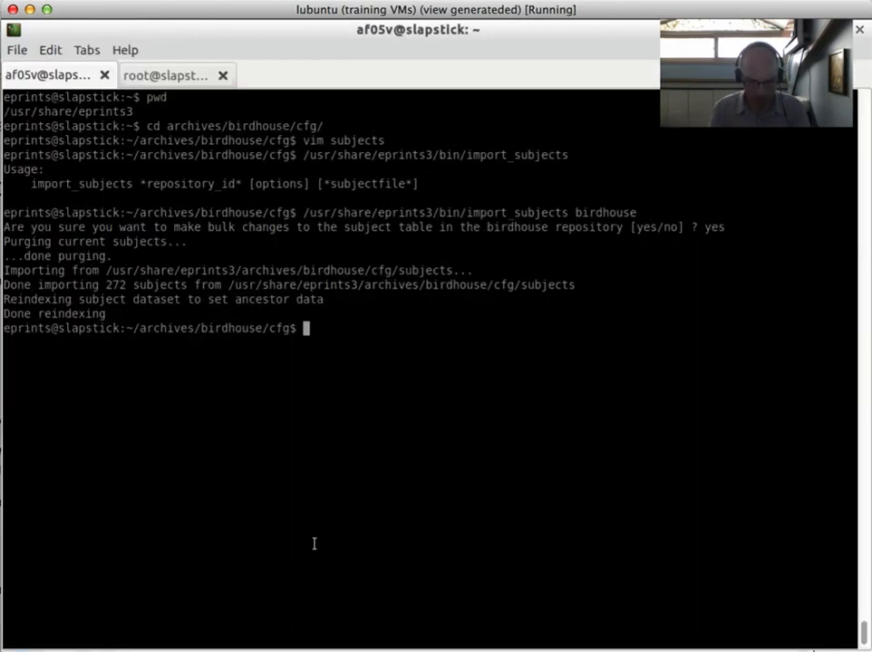
type("c")
key("Return")
type("cd")
key("Return")
type("ls")
key("Return")
- Create a directory named tmp in the home directory, change into it and list its contents
type("c")
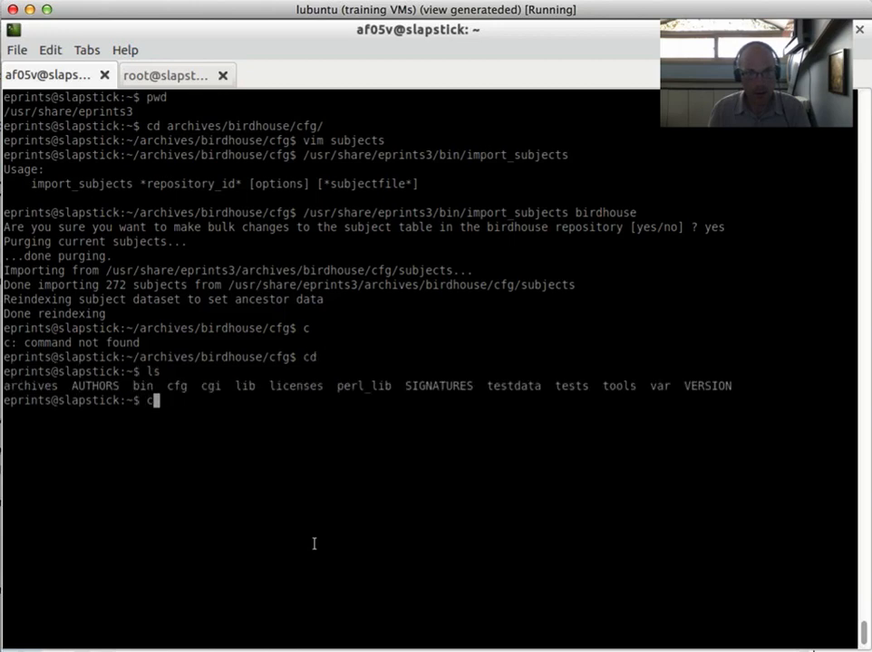
key("BackSpace")
type("mkdir tmp")
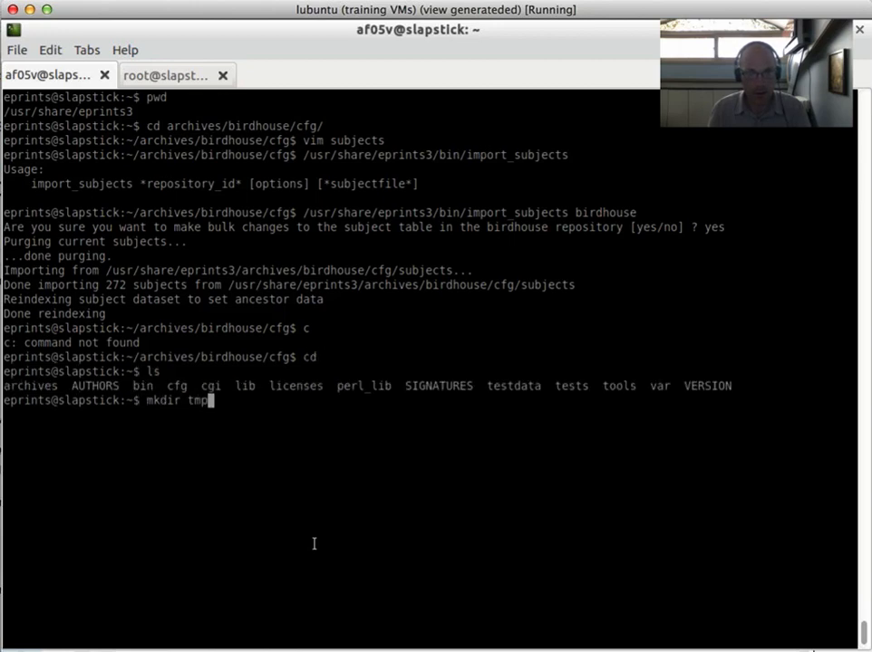
key("Return")
type("cd tm")
key("Tab")
key("Return")
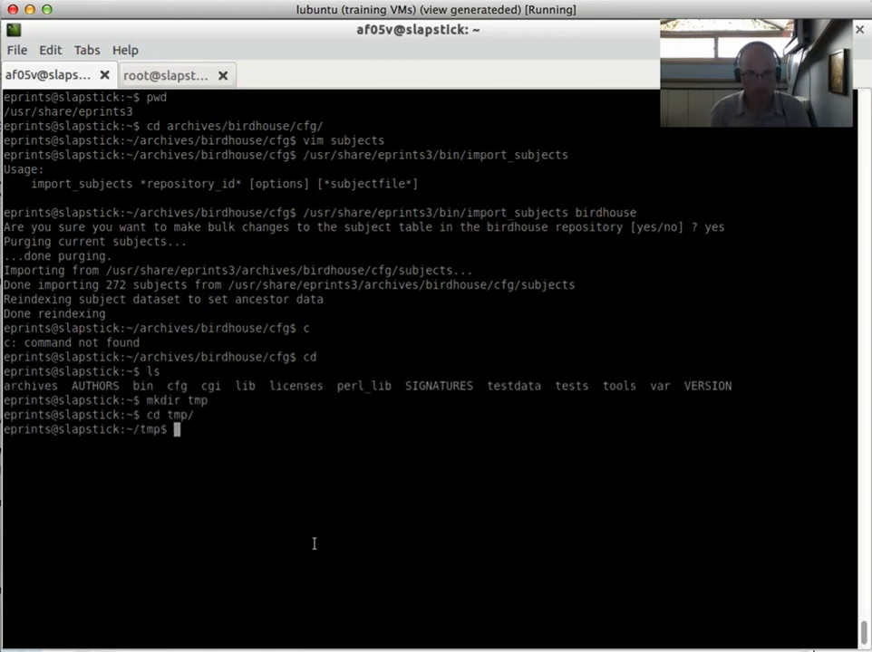
type("ls")
key("Return")
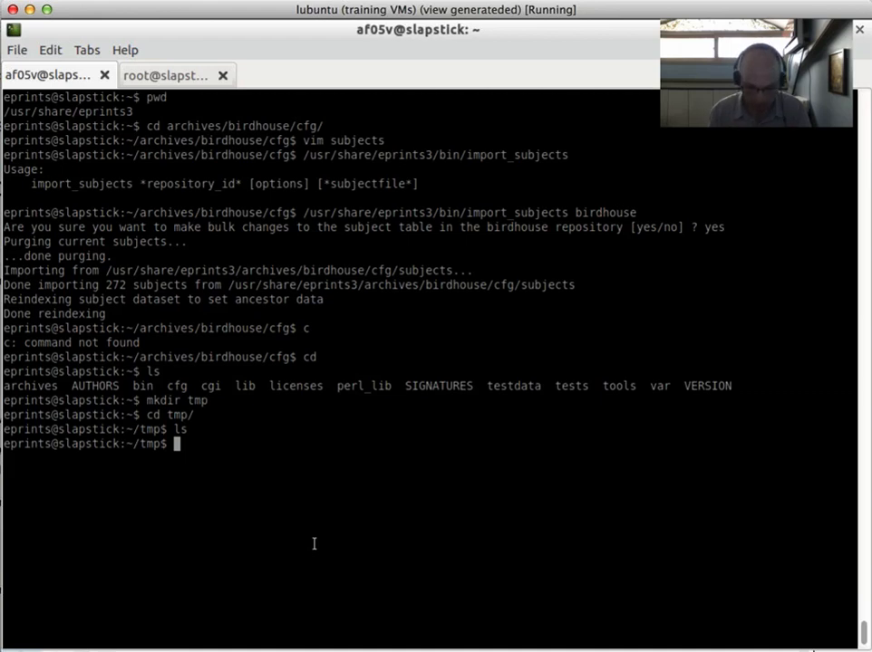
- Run /usr/share/eprints3/bin/export without arguments to view its usage
type("/usr/share/e")
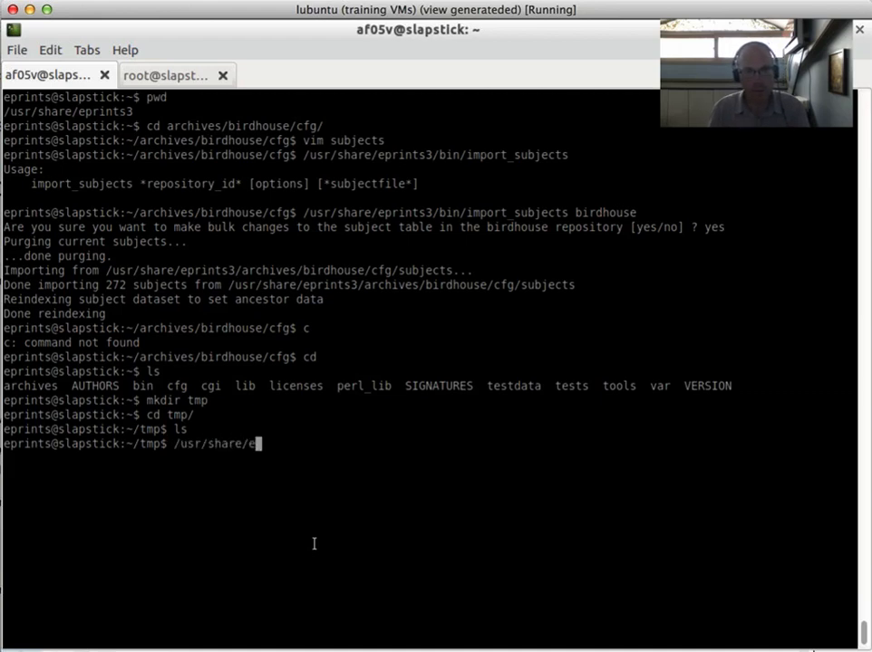
type("prints3/bin/")
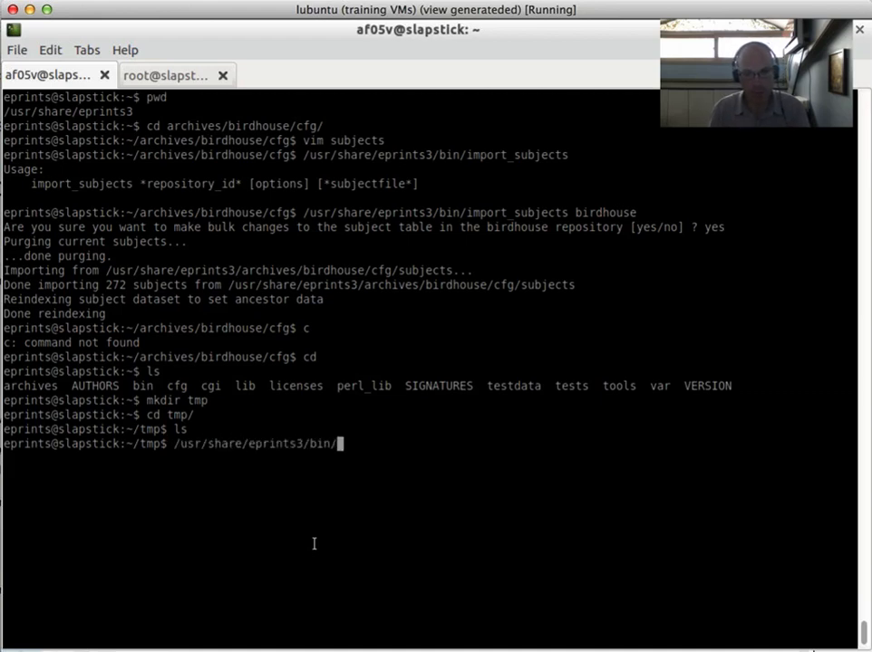
type("export")
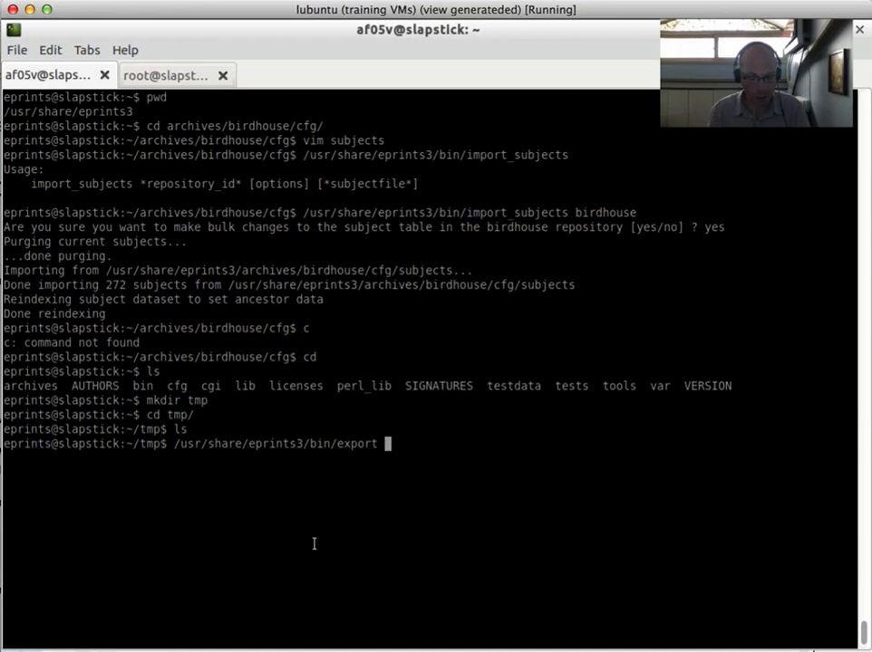
key("Return")
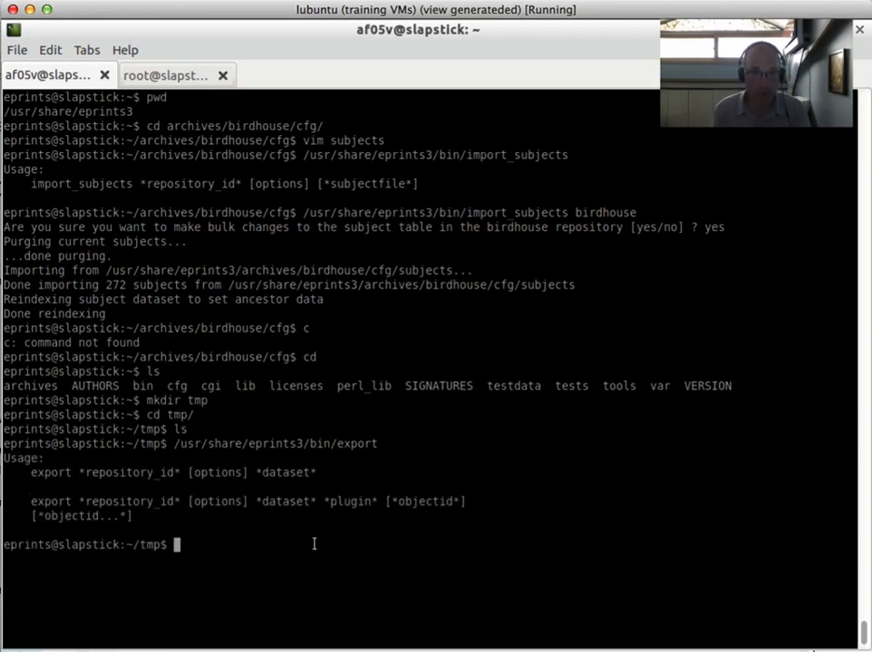
- Run the export script for birdhouse with the subject dataset and no plugin, and examine the available output formats
key("Up")
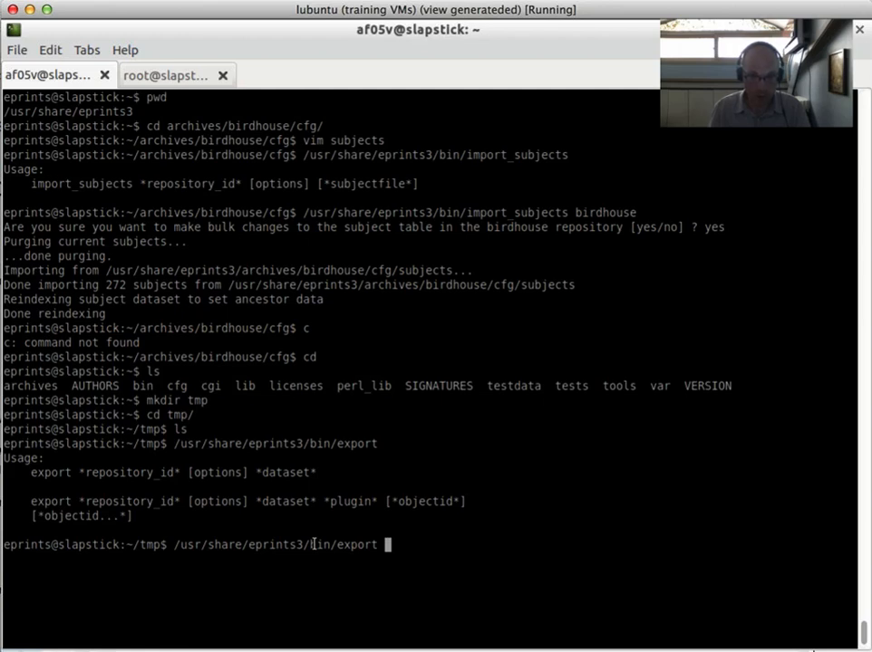
type("birdhouse ")
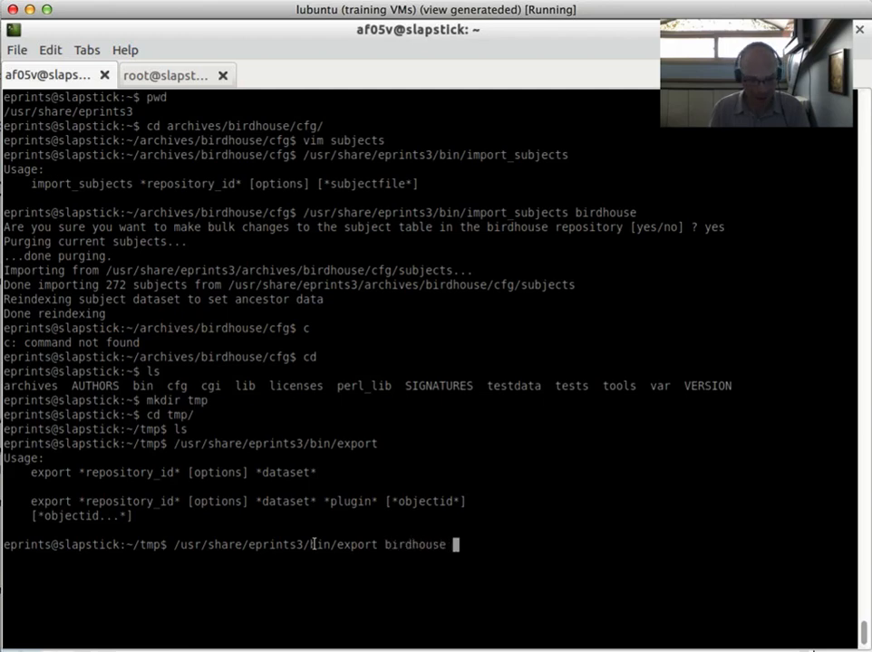
type("subject")
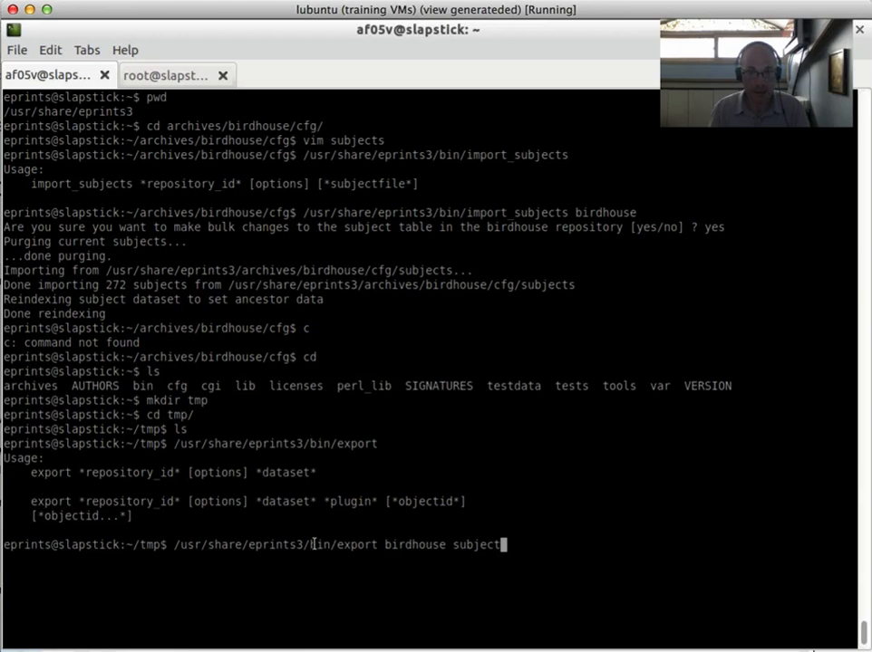
key("Return")
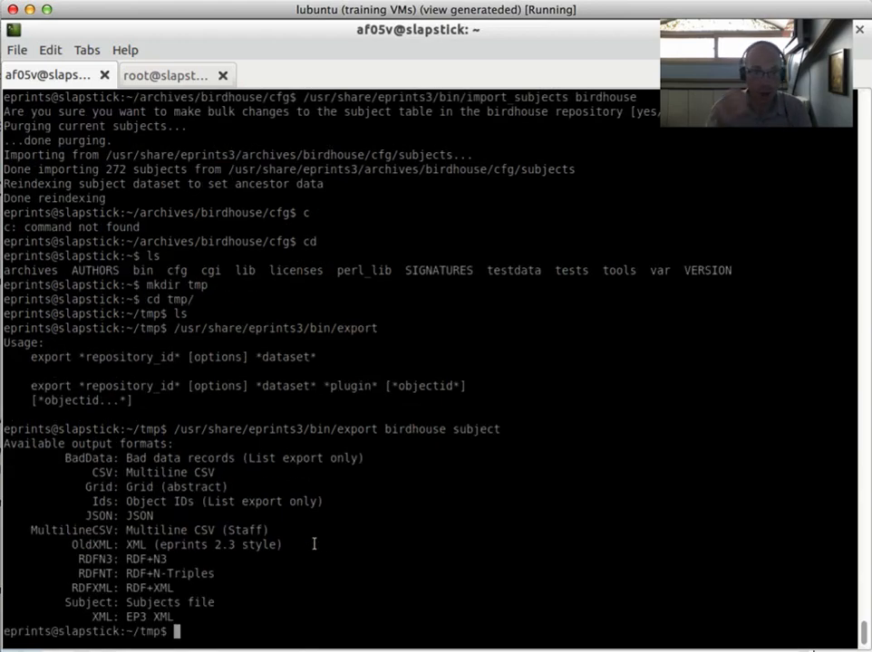
double_click(156, 463)
left_click_drag(157, 463, 171, 604)
left_click(353, 599)
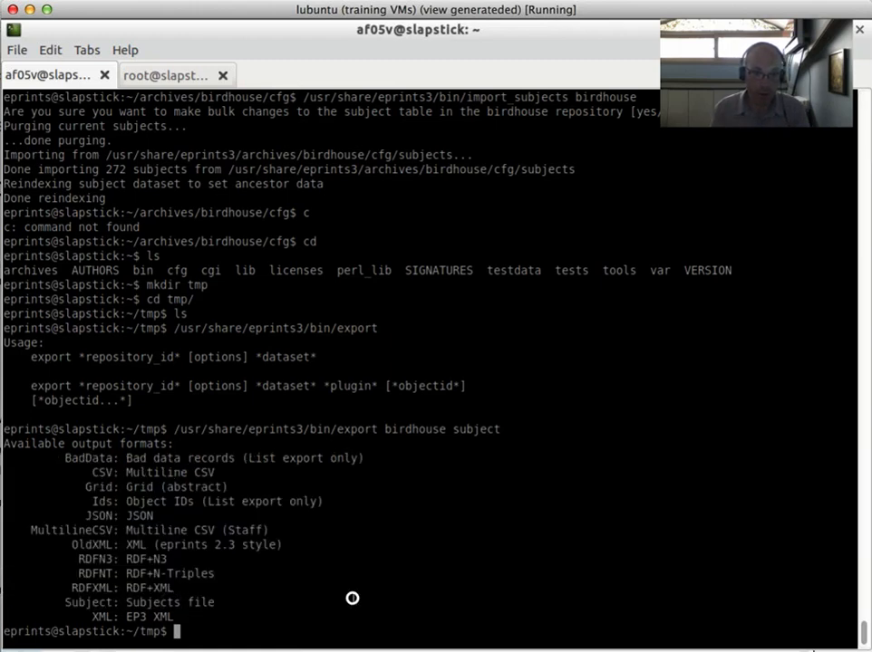
- Export the birdhouse subject dataset as CSV to the terminal and examine the division rows at its end
key("Up")
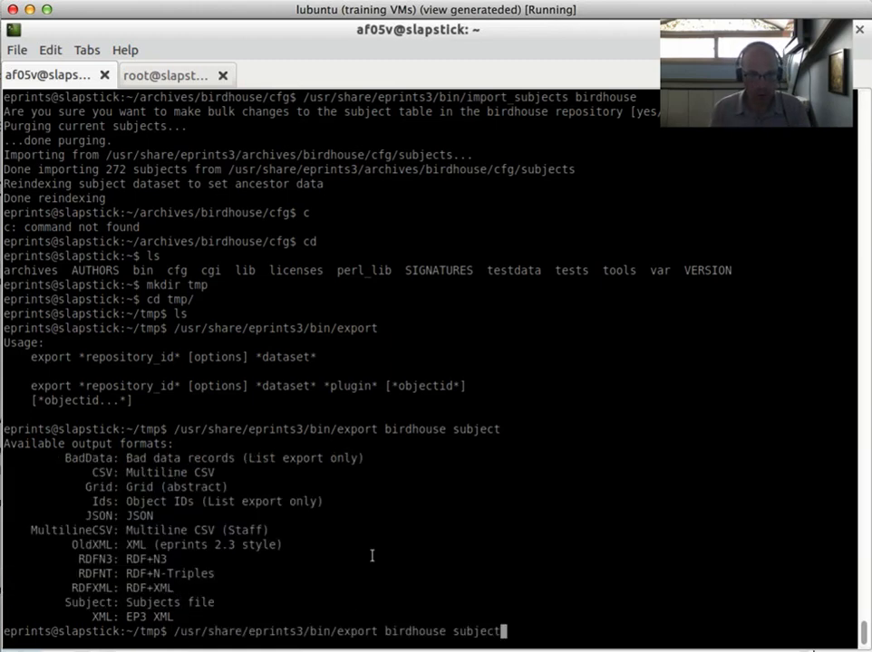
type("CSV")
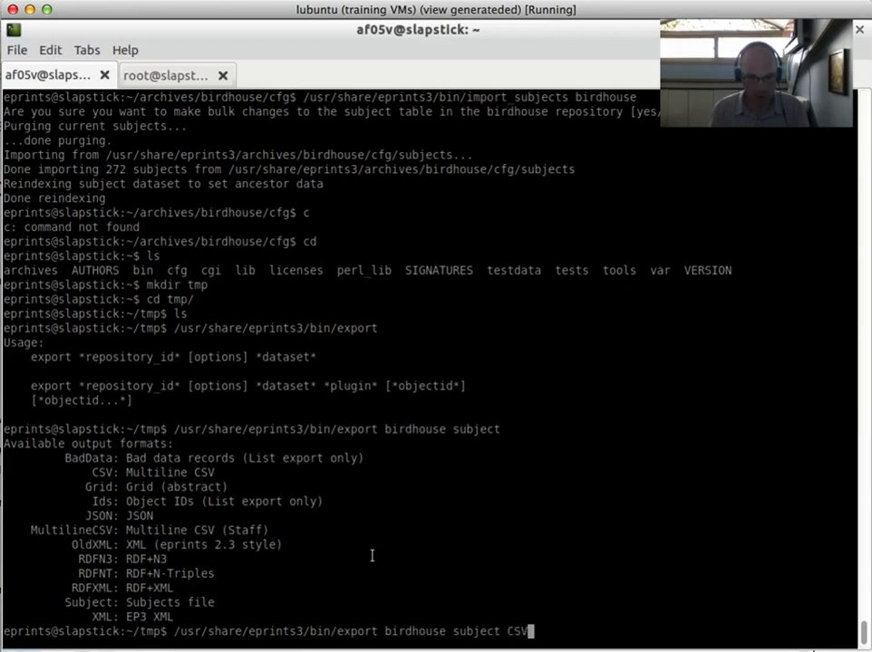
key("Return")
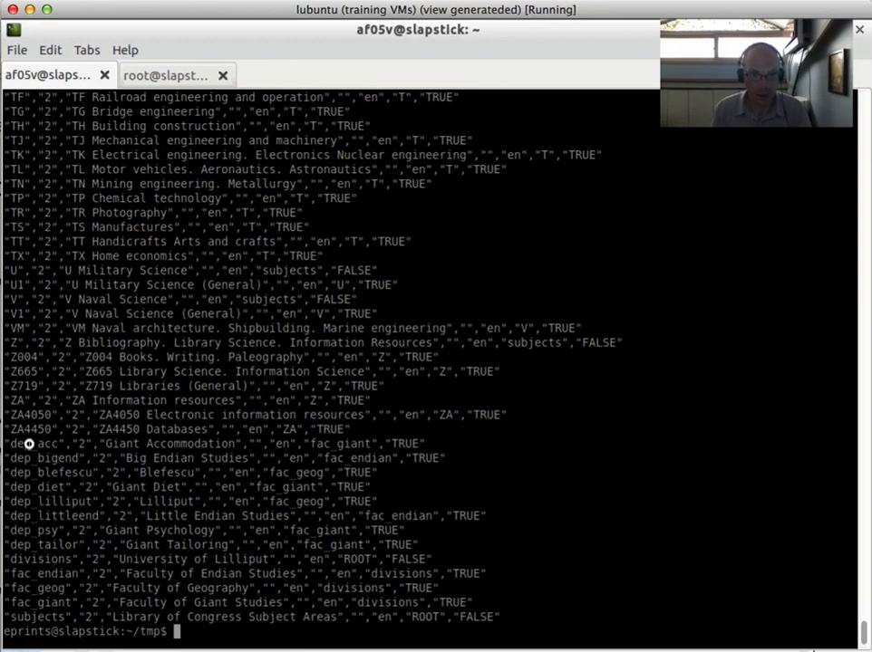
left_click_drag(28, 444, 204, 461)
left_click(416, 618)
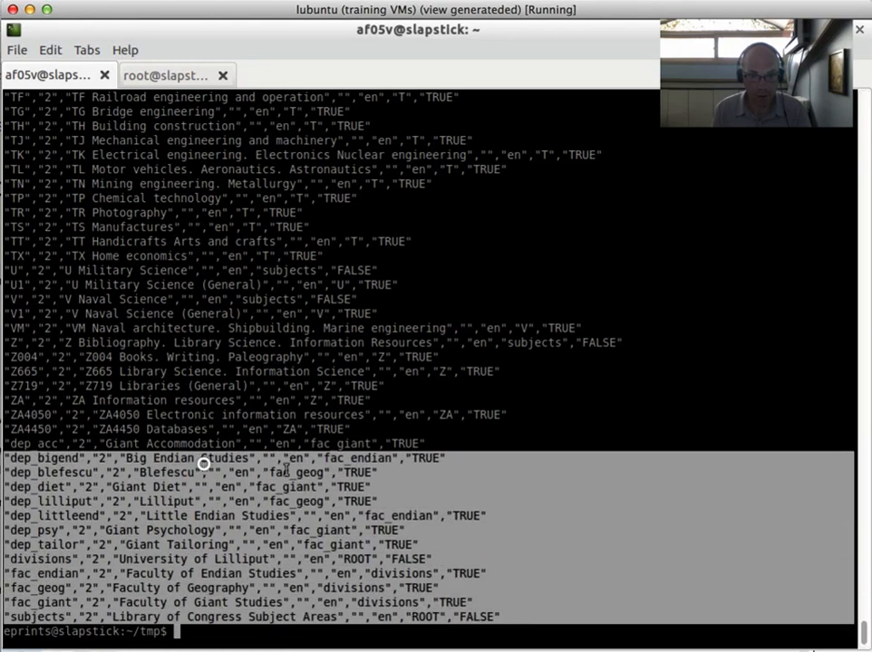
left_click(537, 470)
- List the tmp directory and rerun the birdhouse subject export without a plugin to review the Subject output format
type("ls")
key("Return")
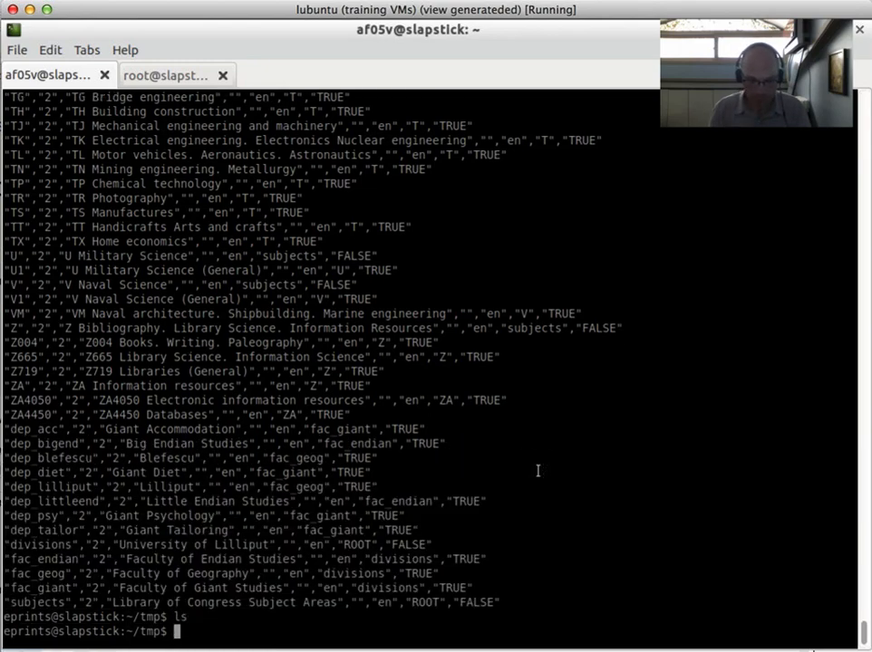
key("Up")
key("Up")
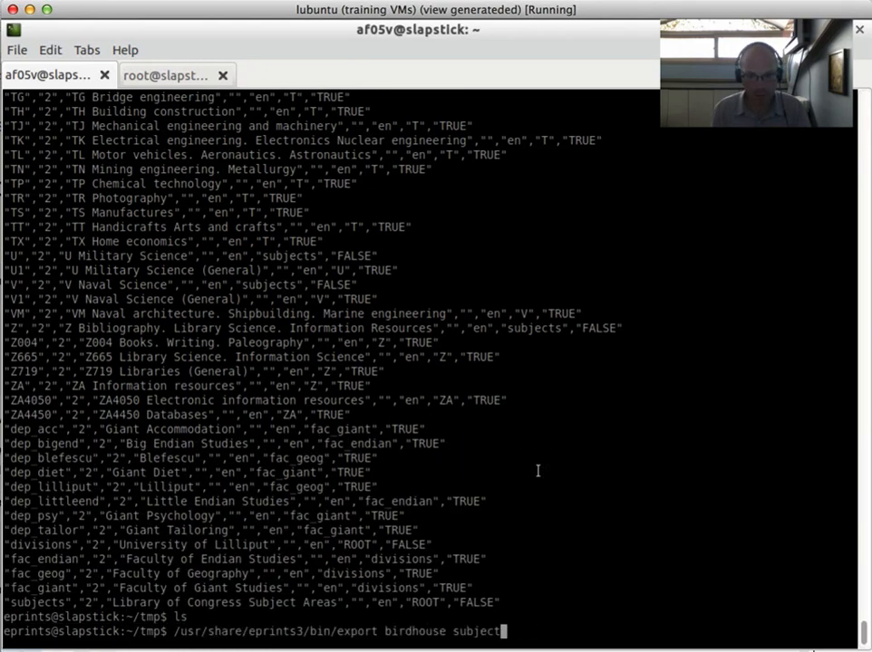
key("Return")
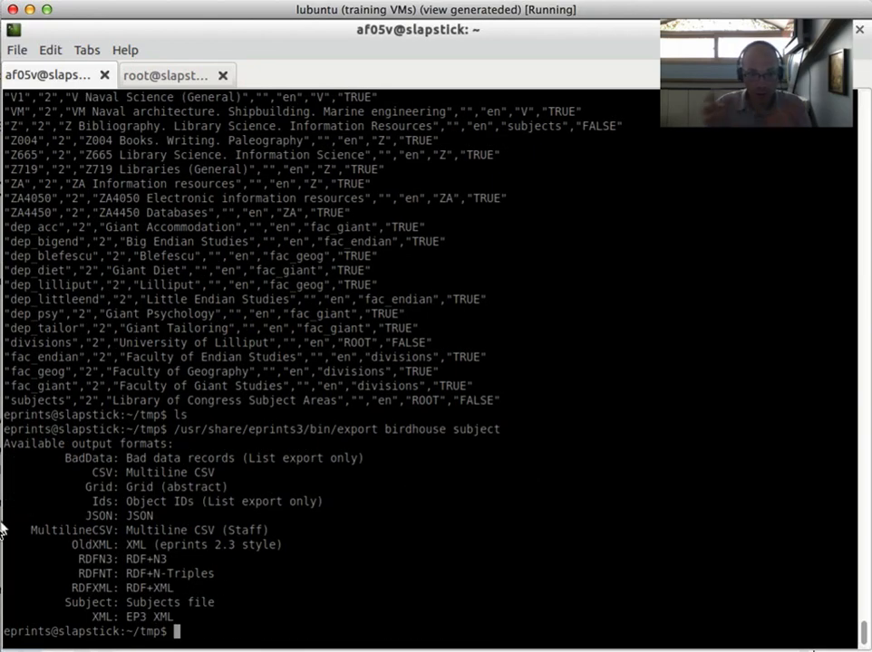
triple_click(89, 604)
left_click(354, 577)
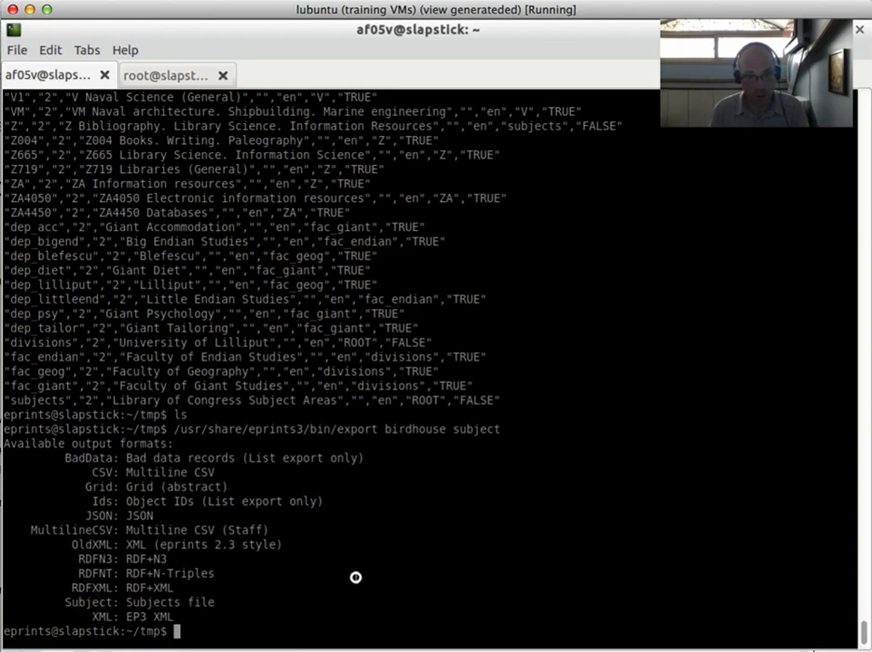
- Export the birdhouse subject dataset as XML to the terminal and examine the name and item elements of the last subject
key("Up")
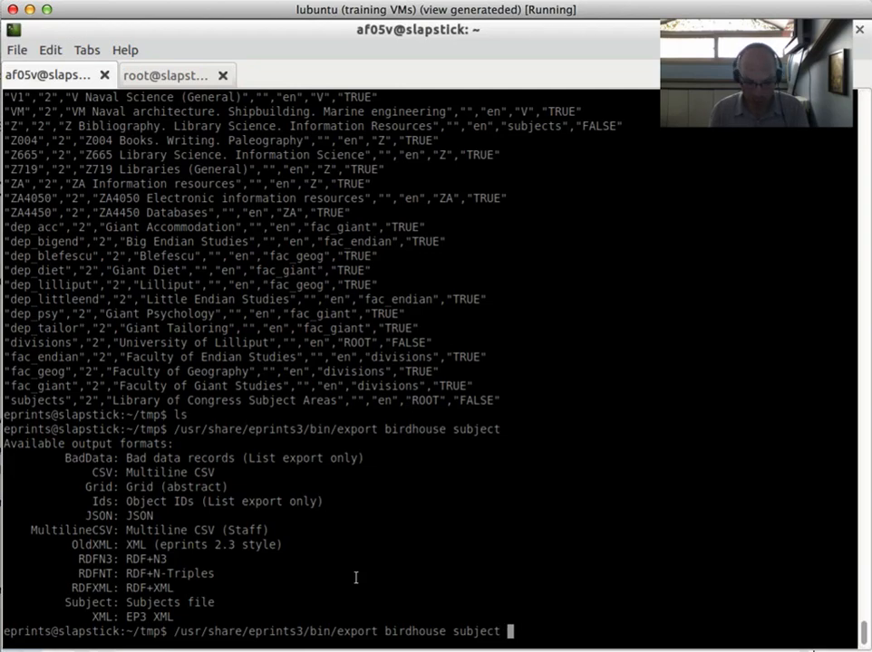
type("XML")
key("Return")
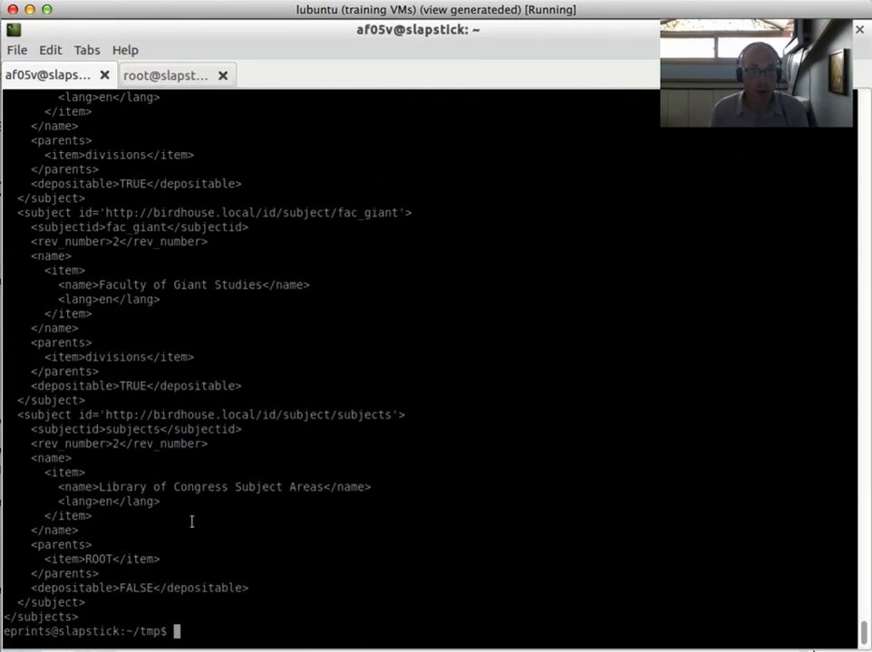
left_click_drag(43, 458, 79, 528)
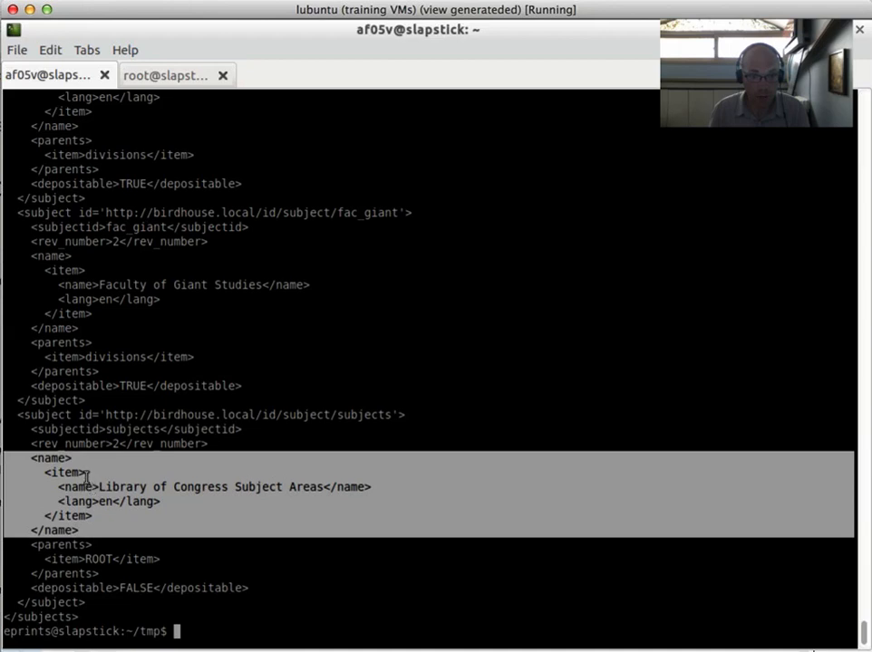
left_click_drag(86, 474, 97, 513)
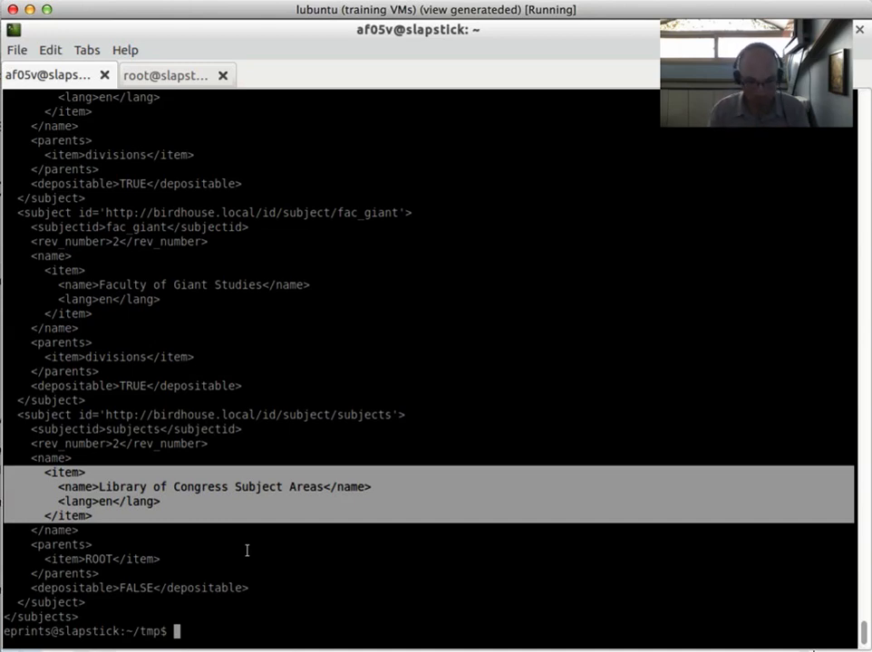
- Try to export the birdhouse subject dataset to the terminal with the Subject plugin
key("Up")
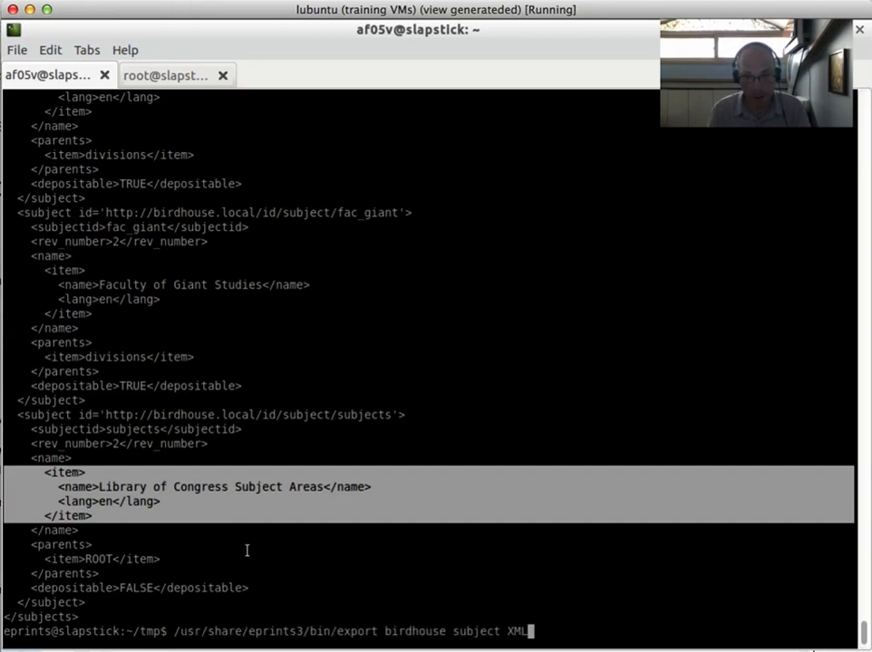
key("BackSpace")
key("BackSpace")
key("BackSpace")
type("Subj")
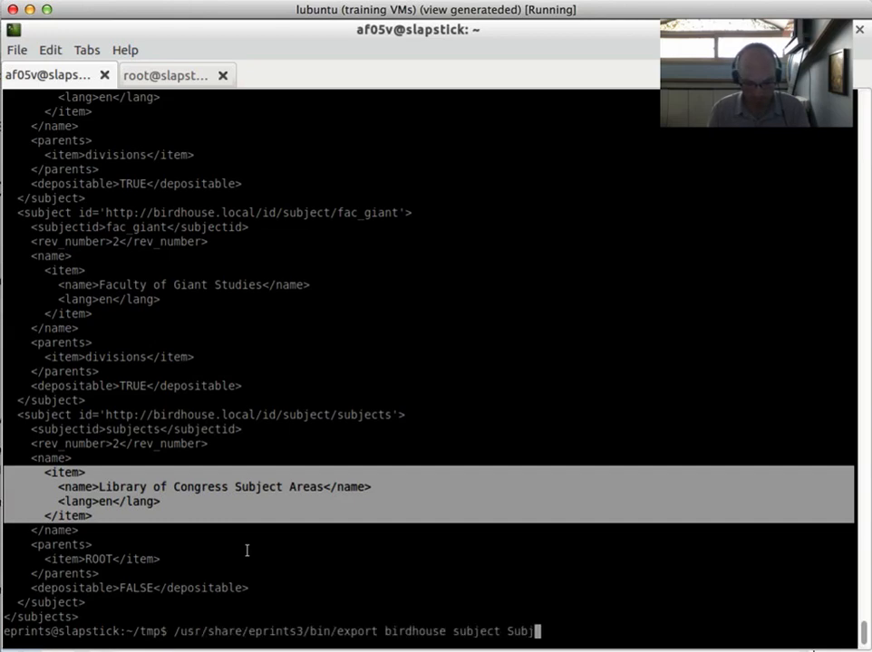
type("ect")
key("Return")
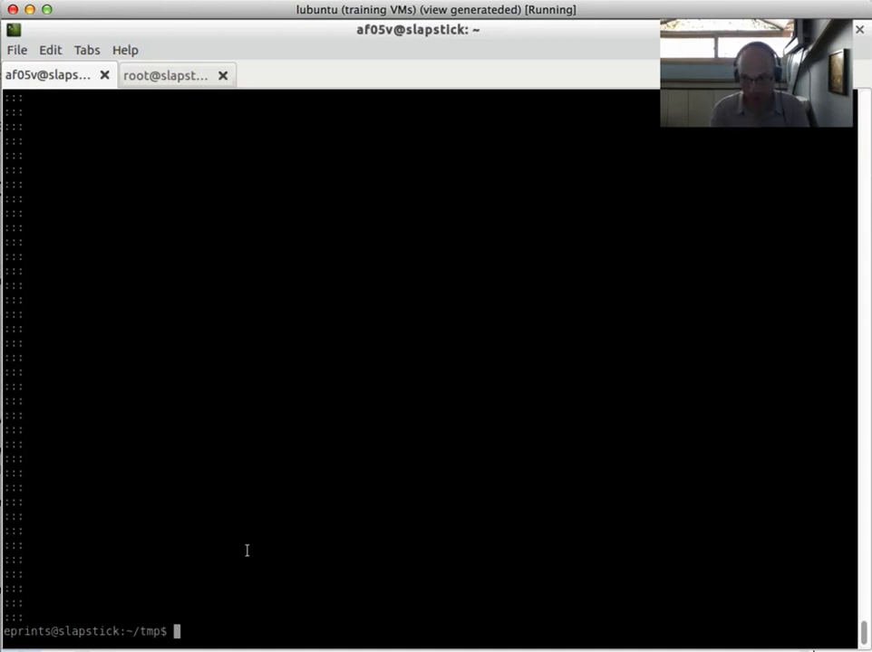
- Open ../perl_lib/EPrints/Plugin/Export/Subject.pm from the tmp directory in vim
type("vim")
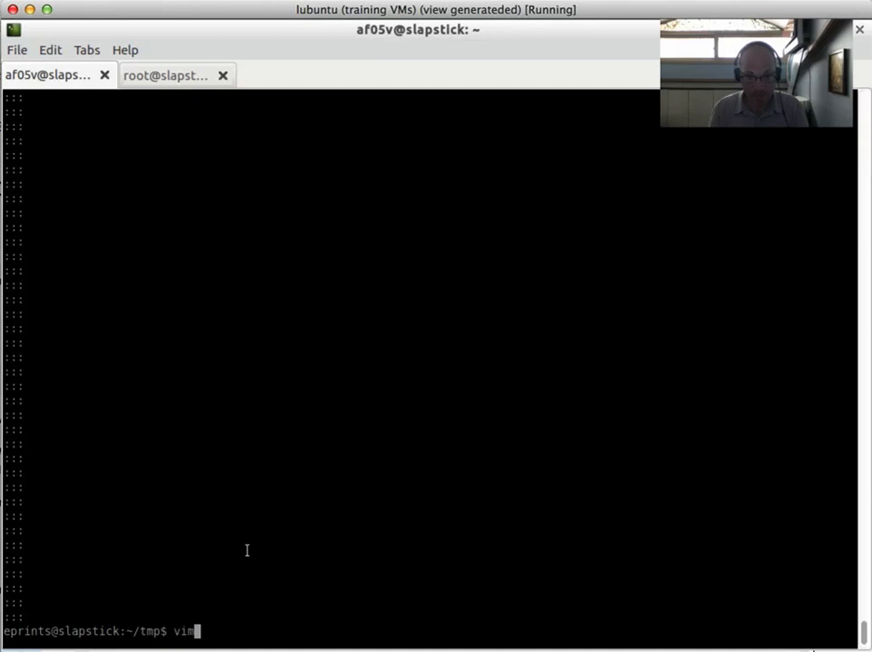
type(" ../perl_lib/E")
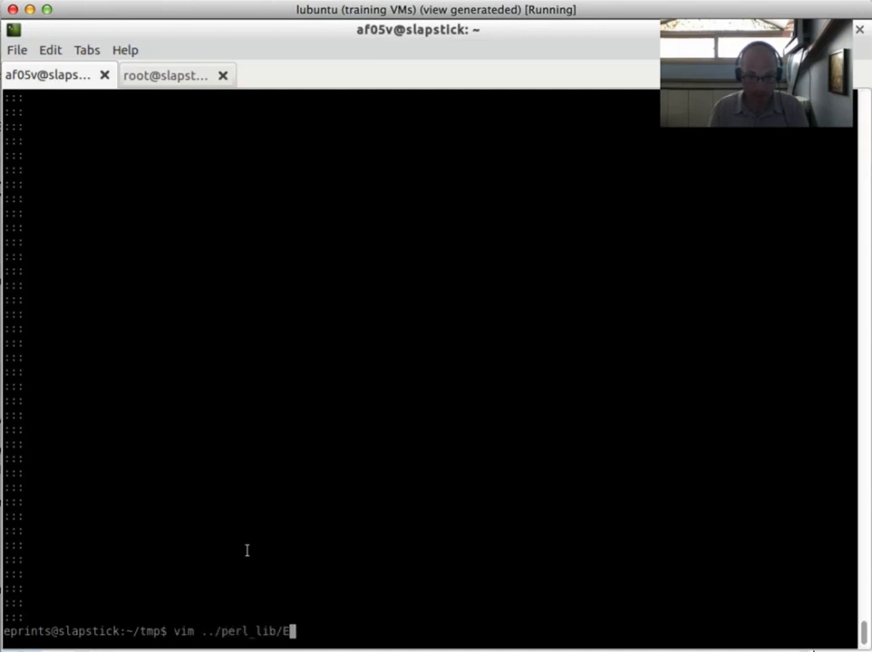
type("Prints/Plugin")
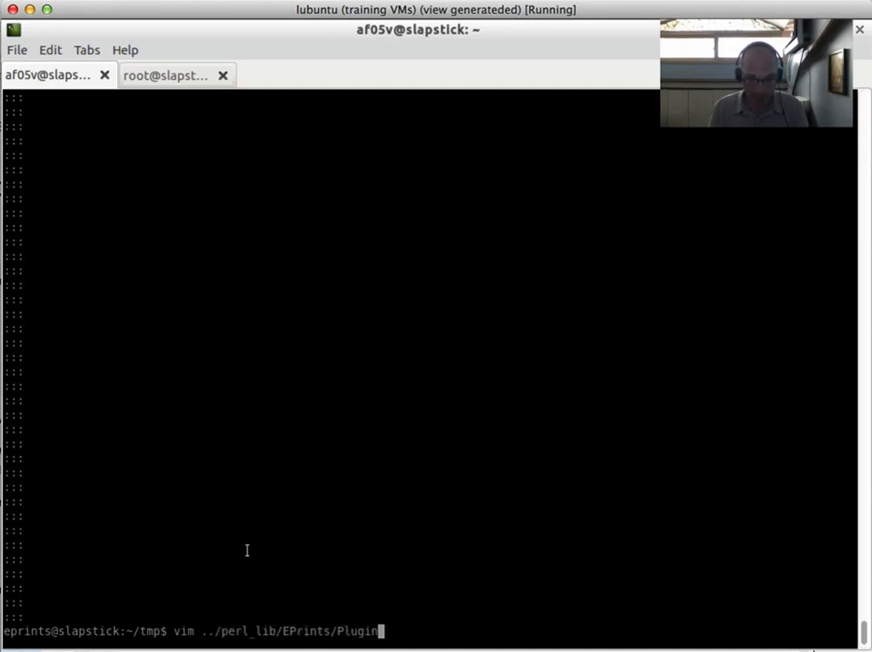
type("/Ex")
key("Tab")
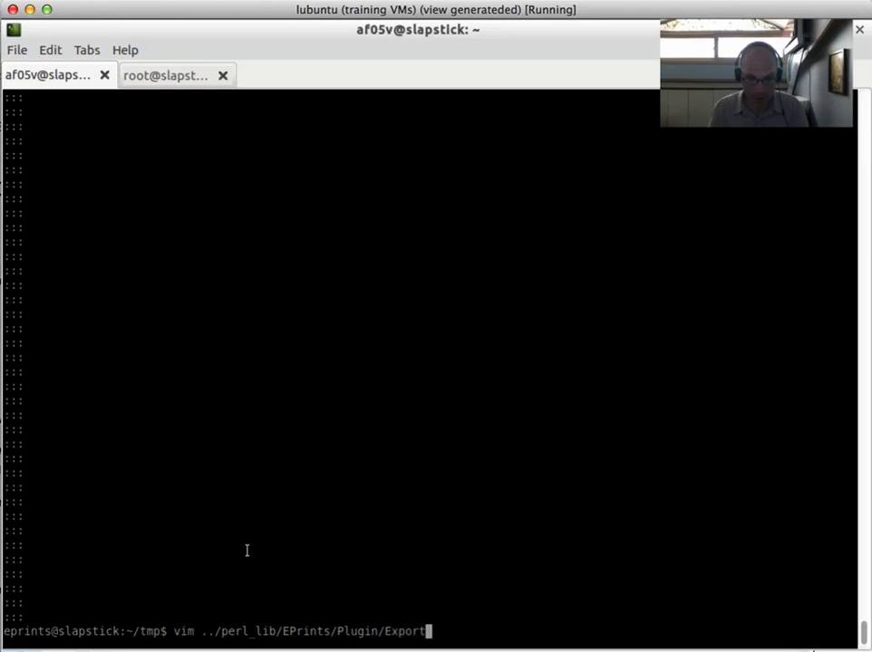
type("/S")
key("Tab")
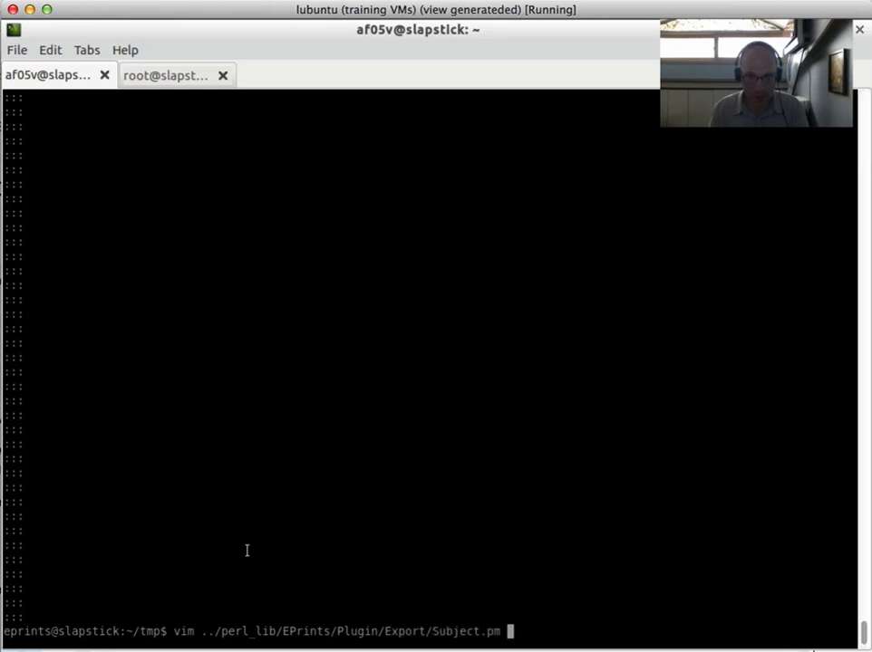
key("Return")
key("ctrl+f")
key("j")
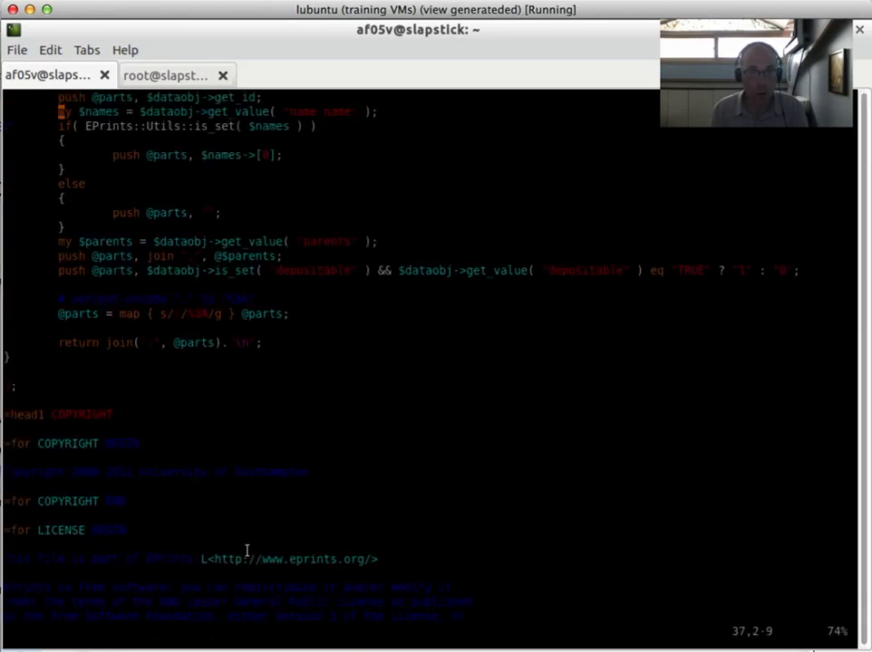
key("j")
key("j")
key("j")
key("j")
key("j")
key("j")
key("j")
key("j")
key("j")
key("j")
key("j")
key("j")
key("j")
key("j")
key("j")
key("j")
key("k")
key("k")
key("l")
key("l")
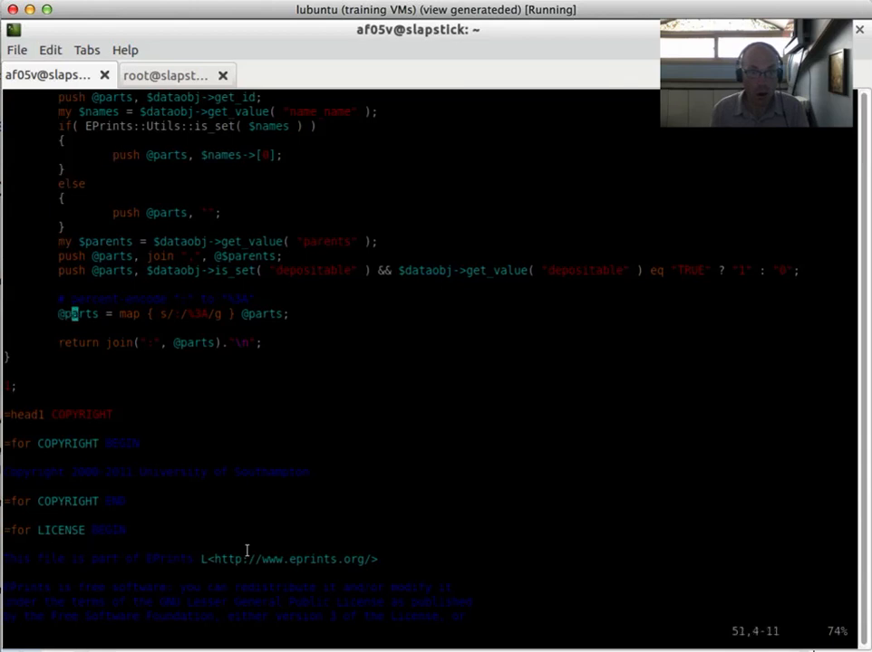
key("l")
key("l")
key("l")
key("l")
key("l")
key("l")
key("l")
key("i")
key("BackSpace")
key("BackSpace")
key("BackSpace")
key("BackSpace")
key("BackSpace")
key("BackSpace")
key("BackSpace")
key("BackSpace")
key("BackSpace")
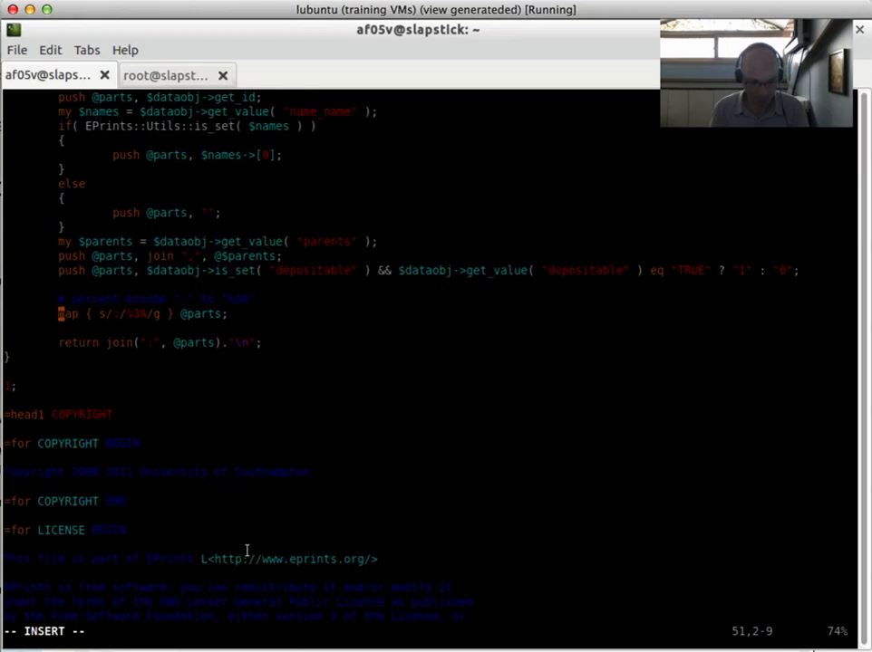
key("Escape")
type(":wq")
key("Return")
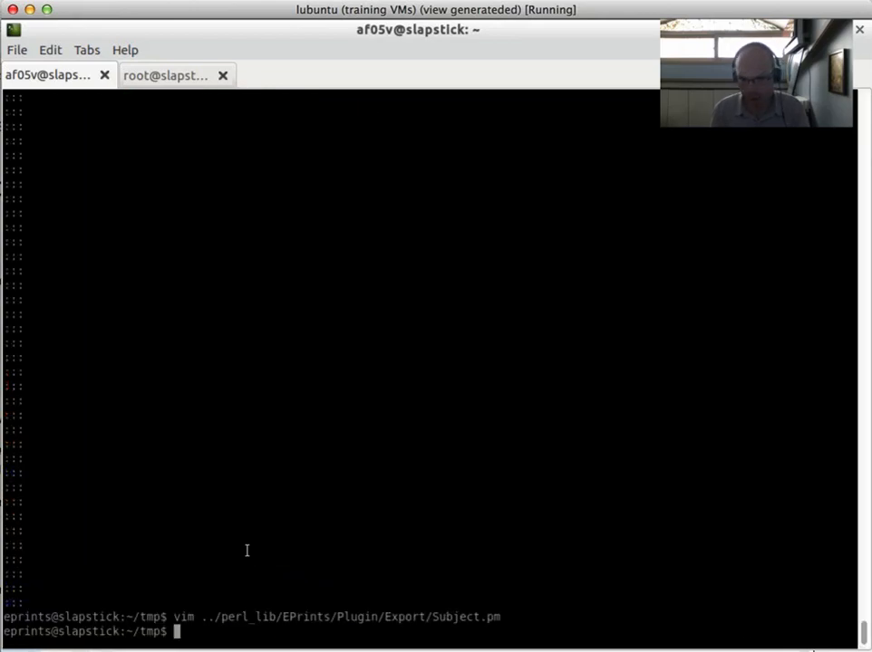
- Rerun the birdhouse subject export to the terminal with the Subject plugin
key("Up")
key("Up")
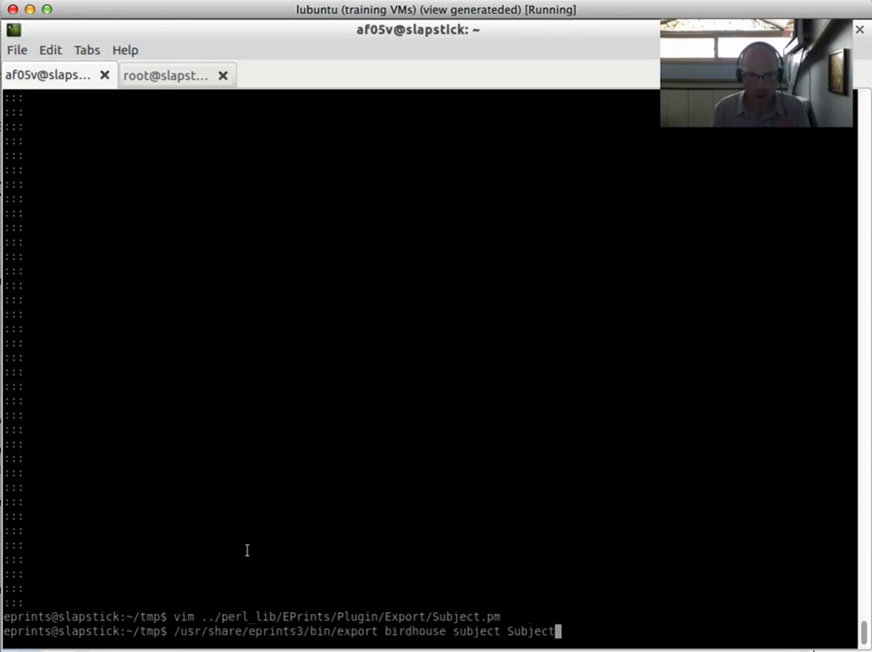
key("Return")
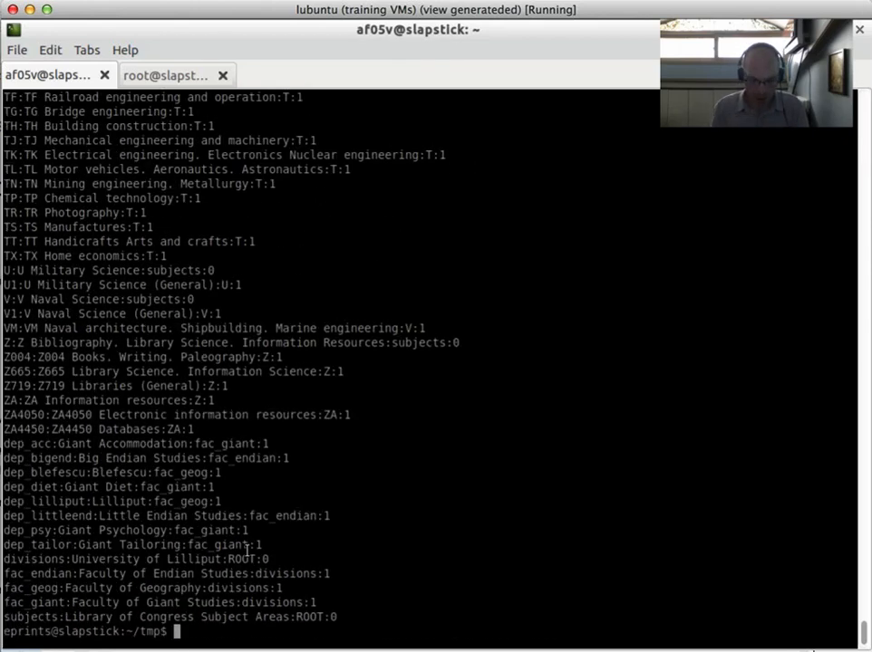
- Export the birdhouse subject dataset with the Subject plugin into a file named newsubjects
key("Up")
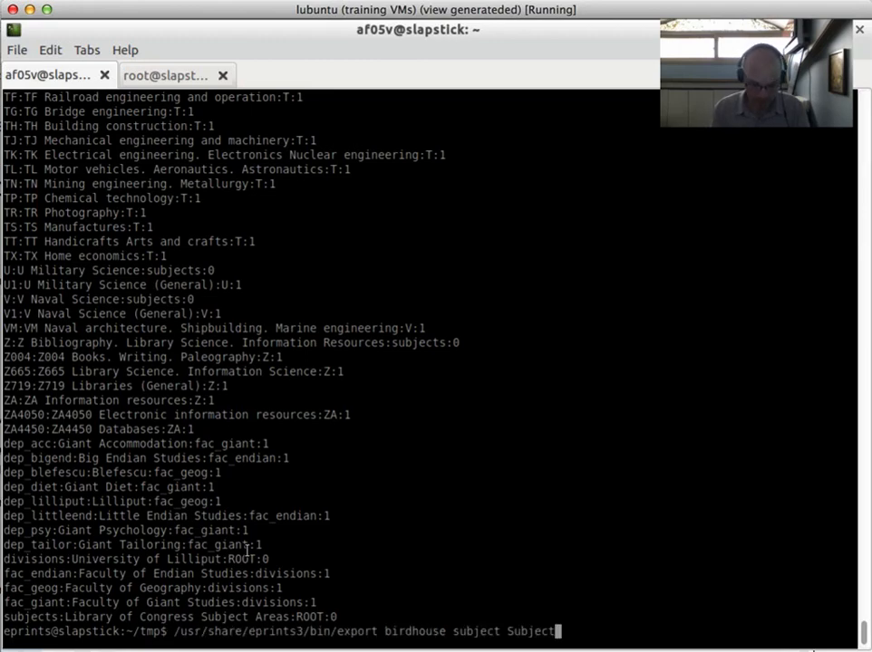
type("> newsubjec")
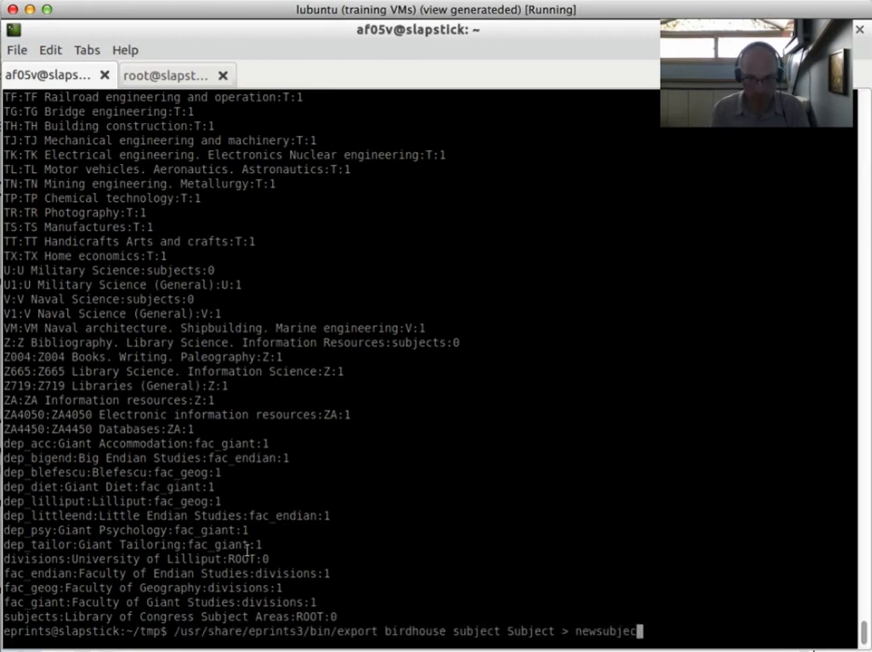
type("ts")
key("Return")
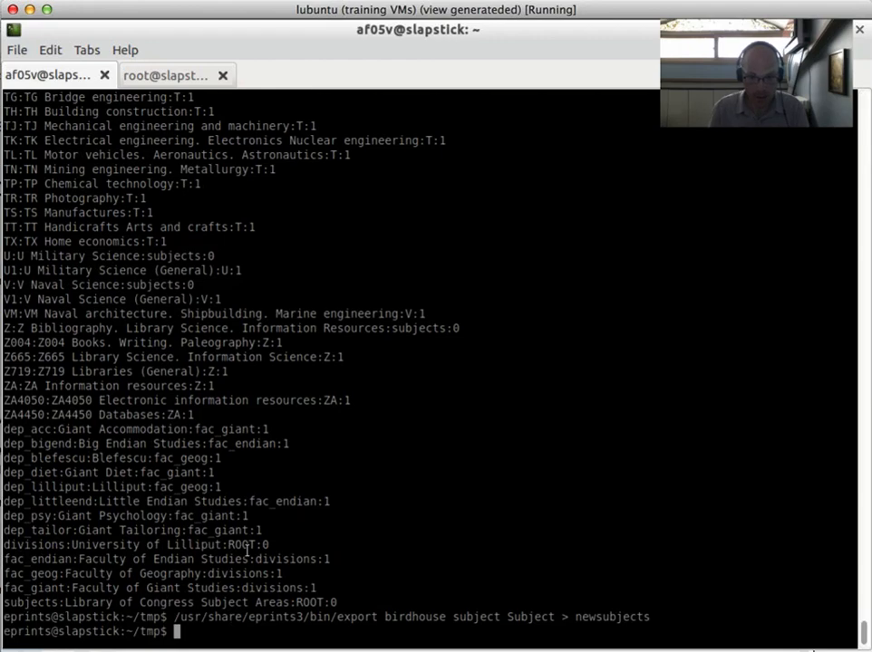
- Open newsubjects in vim and go to the department and faculty lines at the end of the file
type("vim newsubjects")
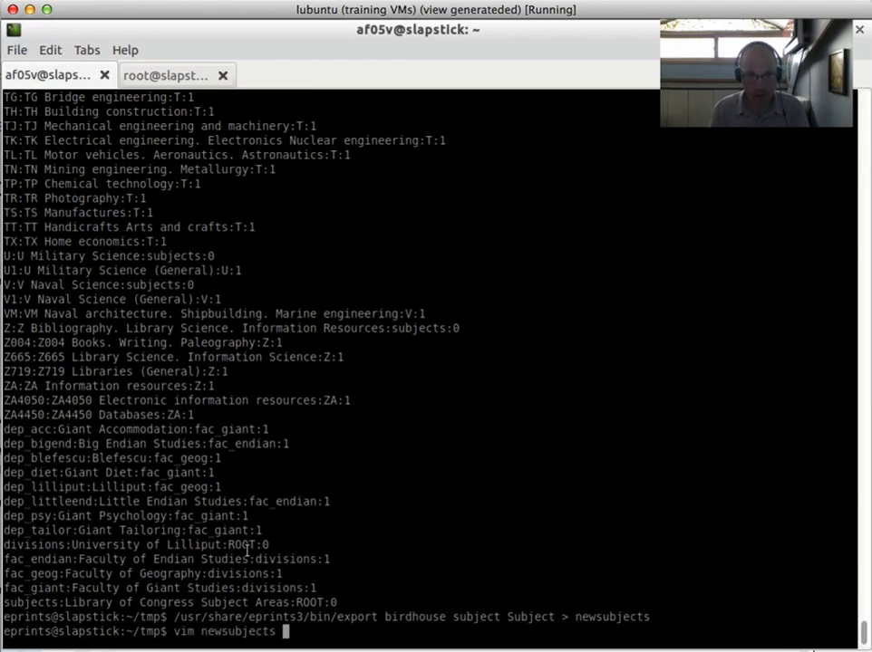
key("Return")
key("ctrl+f")
key("ctrl+f")
key("ctrl+f")
key("ctrl+f")
key("ctrl+f")
key("ctrl+f")
key("ctrl+f")
key("ctrl+f")
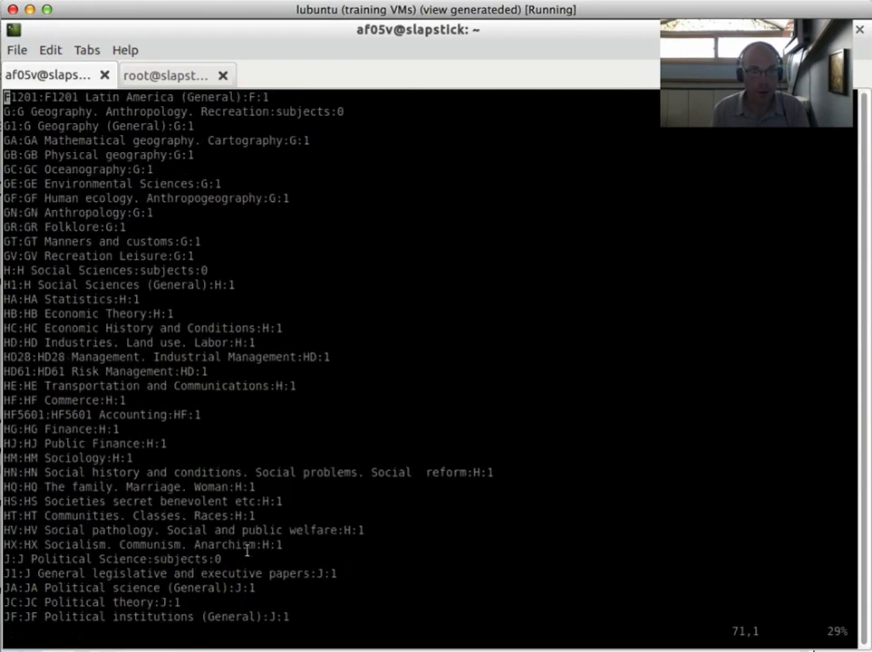
key("ctrl+b")
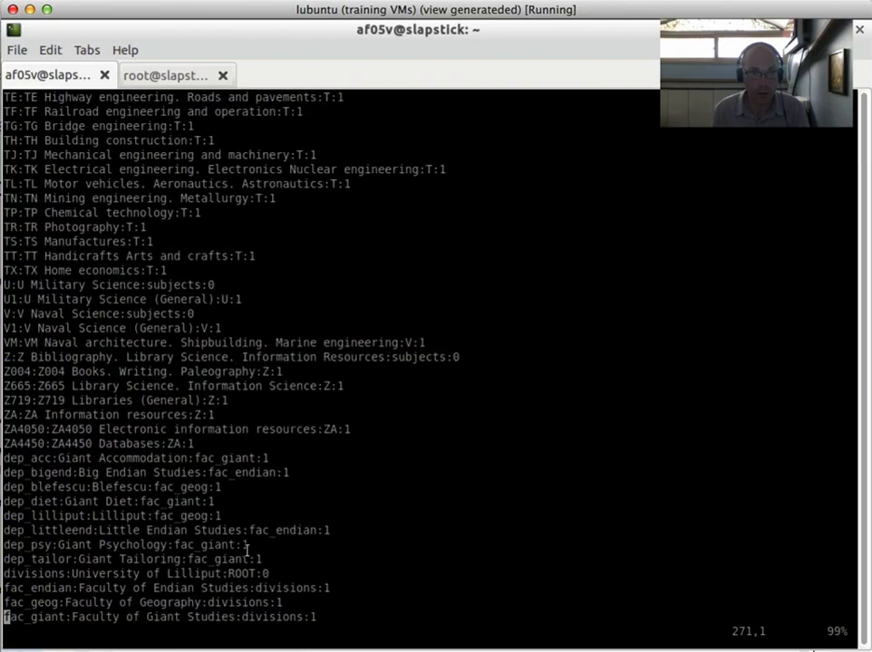
key("ctrl+f")
key("Up")
key("Up")
key("Up")
key("Up")
key("Up")
key("Up")
key("Up")
key("Up")
key("Up")
key("Up")
key("Up")
key("Up")
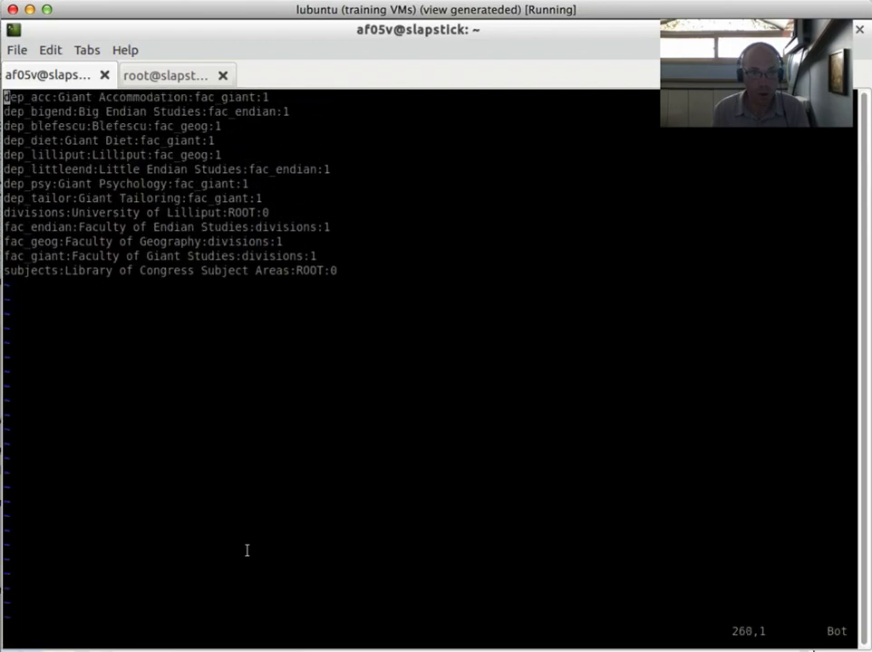
- Look back through the Library of Congress subject lines and return to the department lines near the end
key("Down")
key("Down")
key("ctrl+b")
key("ctrl+b")
key("ctrl+b")
key("ctrl+b")
key("ctrl+b")
key("ctrl+b")
key("ctrl+b")
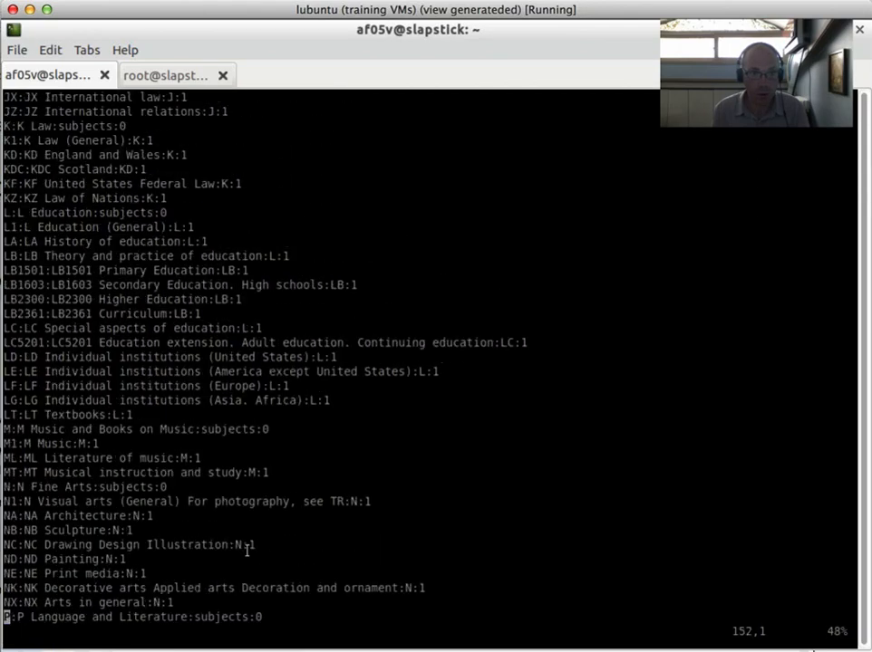
key("ctrl+f")
key("ctrl+f")
key("ctrl+f")
key("ctrl+f")
key("ctrl+f")
key("ctrl+f")
key("ctrl+f")
key("ctrl+f")
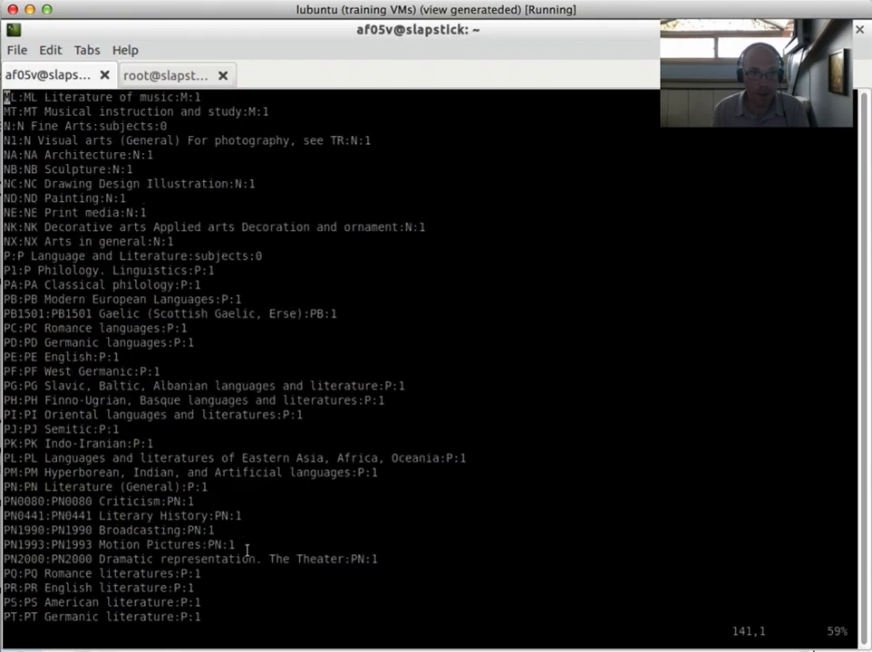
key("Up")
key("Up")
key("Up")
key("Up")
key("Up")
key("Up")
key("Up")
key("Up")
key("Up")
key("Up")
key("Up")
key("Up")
key("Up")
key("Up")
key("Up")
key("Up")
key("Up")
key("Up")
key("Up")
key("Up")
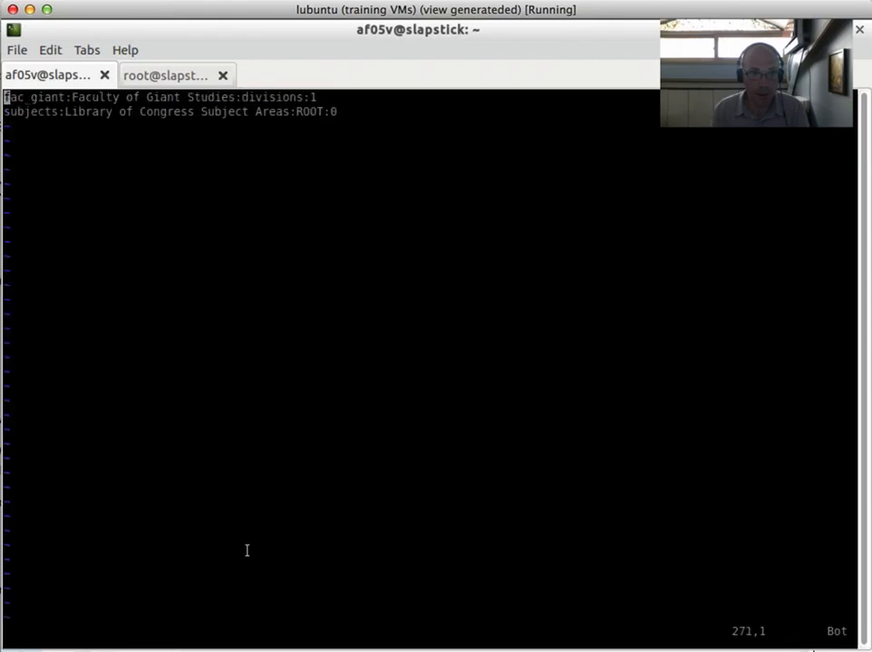
key("Down")
key("Down")
key("Down")
key("Down")
key("Down")
key("Down")
key("Down")
key("Down")
key("Down")
key("Down")
key("Down")
key("Down")
key("Down")
key("Down")
key("Down")
key("Down")
key("Down")
key("Down")
key("Down")
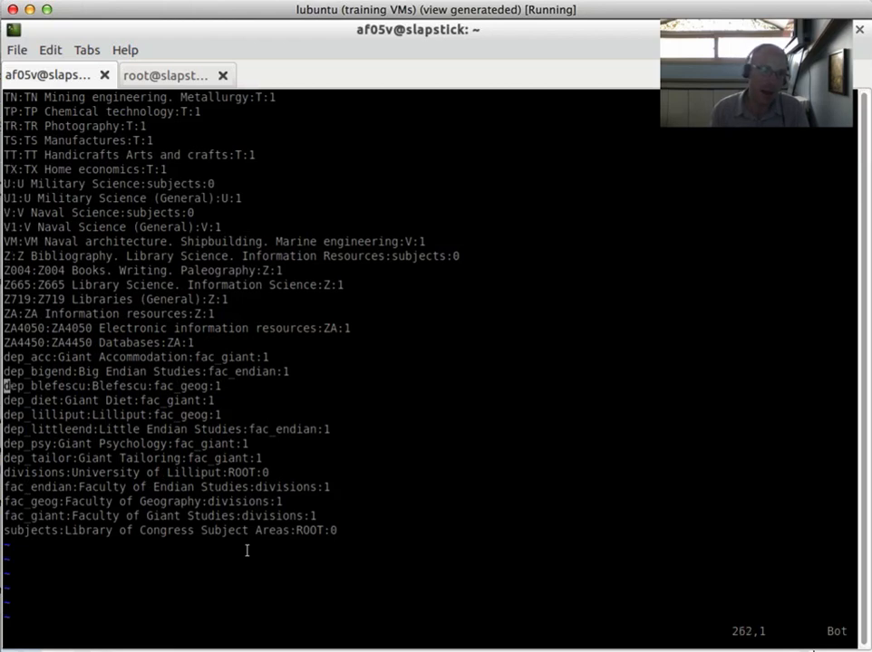
- Examine the division tree lines between the ZA4450 Databases entry and the final subjects root entry
key("Up")
key("Up")
key("Up")
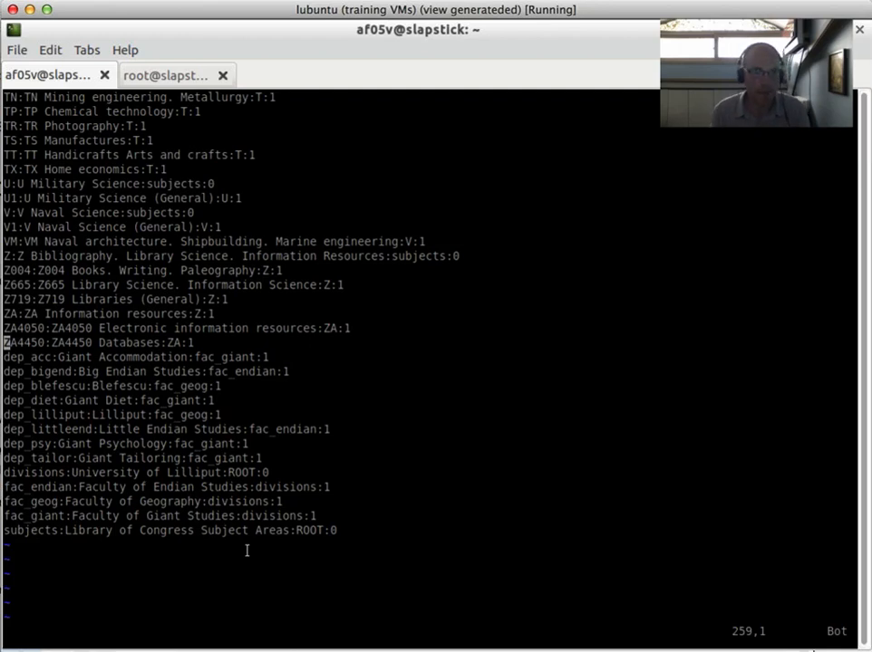
key("Down")
key("Down")
key("Down")
key("Down")
key("Down")
key("Down")
key("Down")
key("Down")
key("Down")
key("Down")
key("Down")
key("Down")
key("Down")
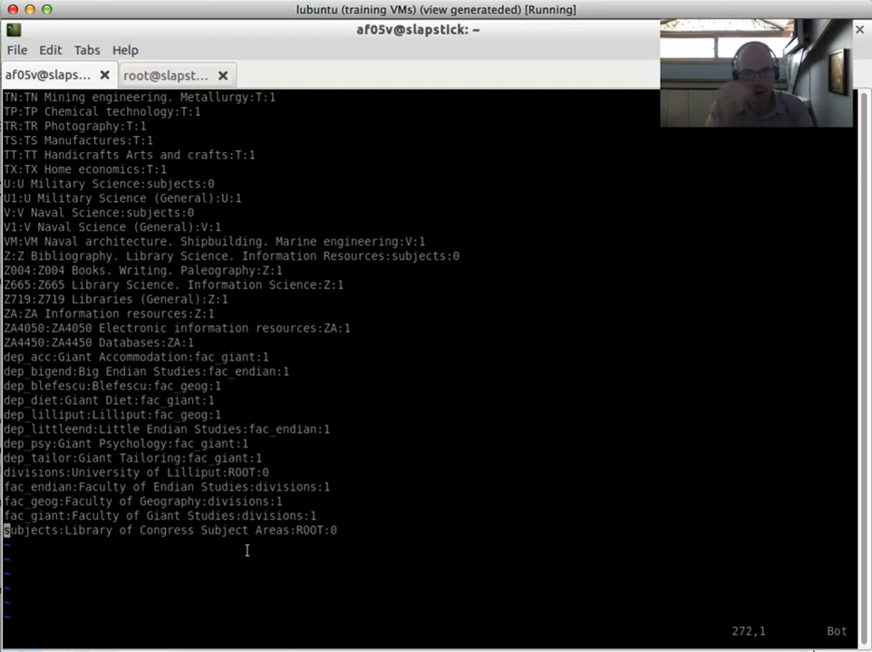
- Add five blank lines below the subjects root entry at the end of the newsubjects file
key("Up")
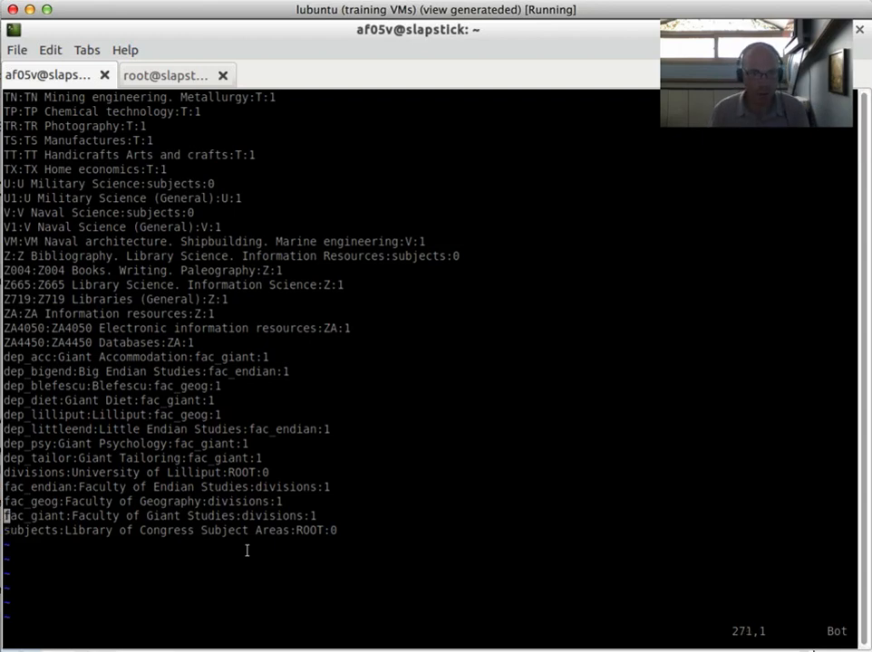
key("Down")
key("o")
key("Return")
key("Return")
key("Return")
key("Return")
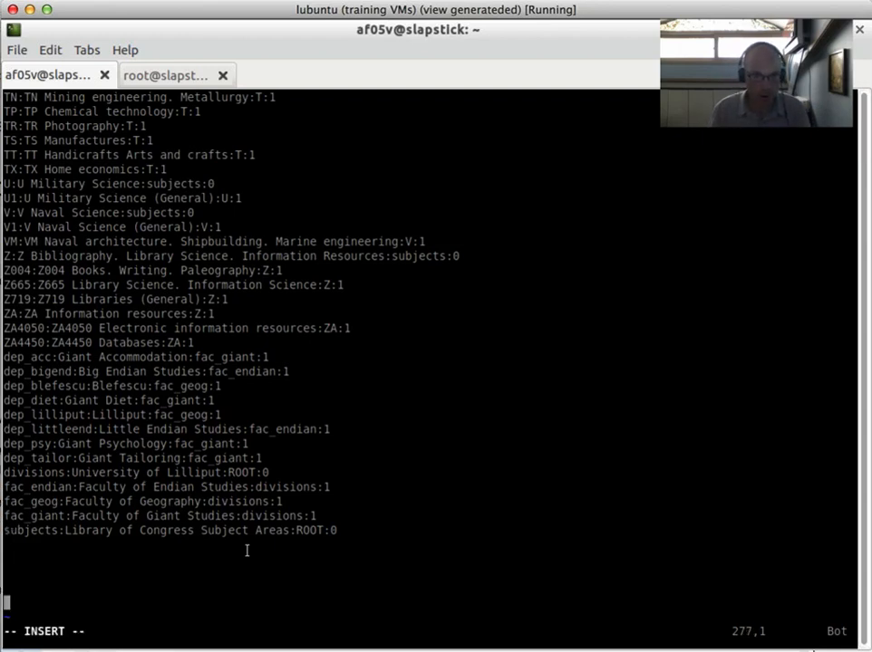
- Move the divisions root line for University of Lilliput into the blank area below the subjects root line
key("Up")
key("Up")
key("Up")
key("Up")
key("Up")
key("Up")
key("Up")
key("Up")
key("Up")
key("Up")
key("Up")
key("Up")
key("Up")
key("Up")
key("Up")
key("Up")
key("Up")
key("Up")
key("Up")
key("Up")
key("Up")
key("Up")
key("Up")
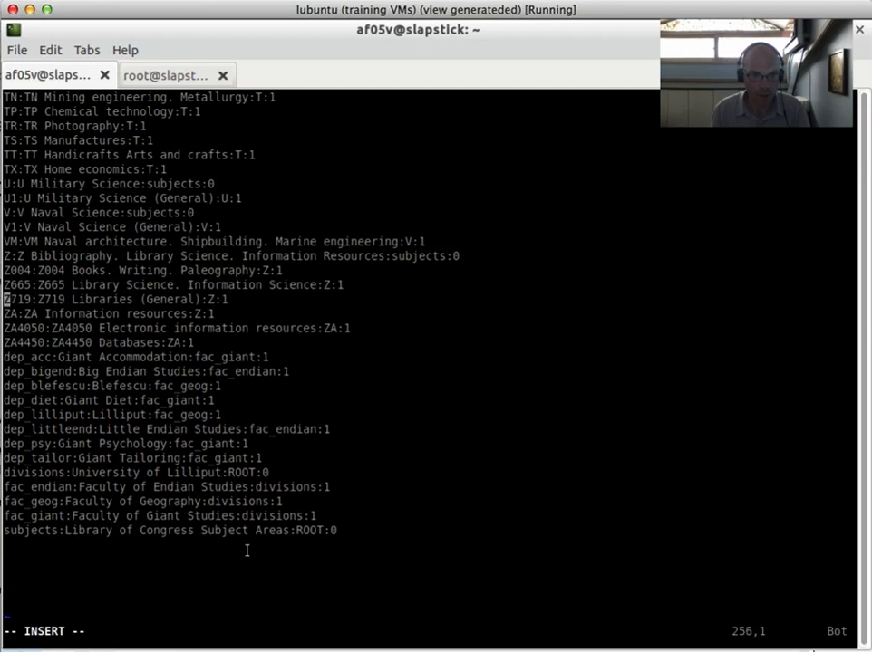
key("Down")
key("Down")
key("Down")
key("Down")
key("Down")
key("Down")
key("Down")
key("Down")
key("Down")
key("Down")
key("Down")
key("Down")
key("Down")
key("Down")
key("Down")
key("Down")
key("Down")
key("Down")
key("Down")
key("Up")
key("Escape")
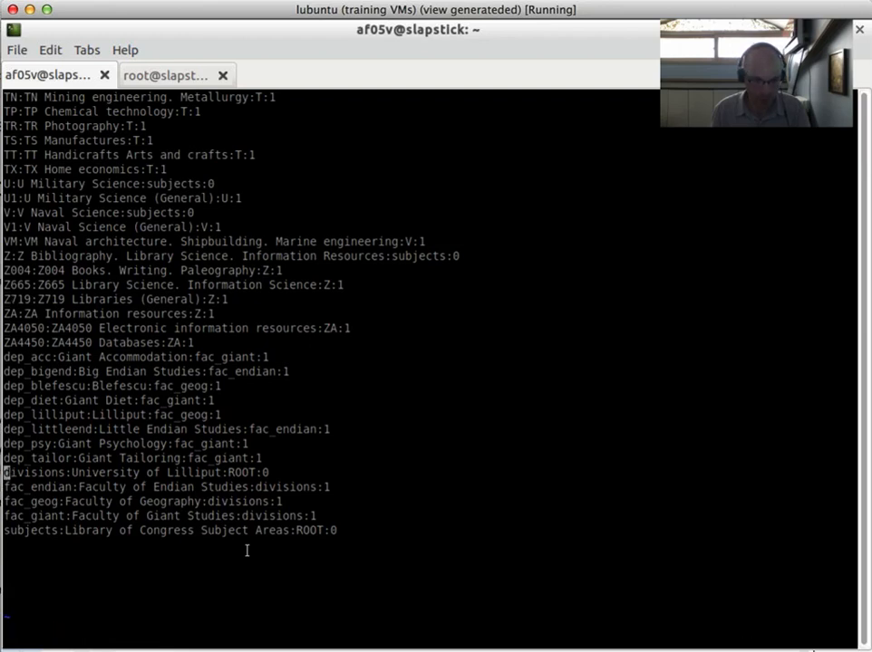
key("d")
key("d")
key("Down")
key("Down")
key("Down")
key("Down")
key("Down")
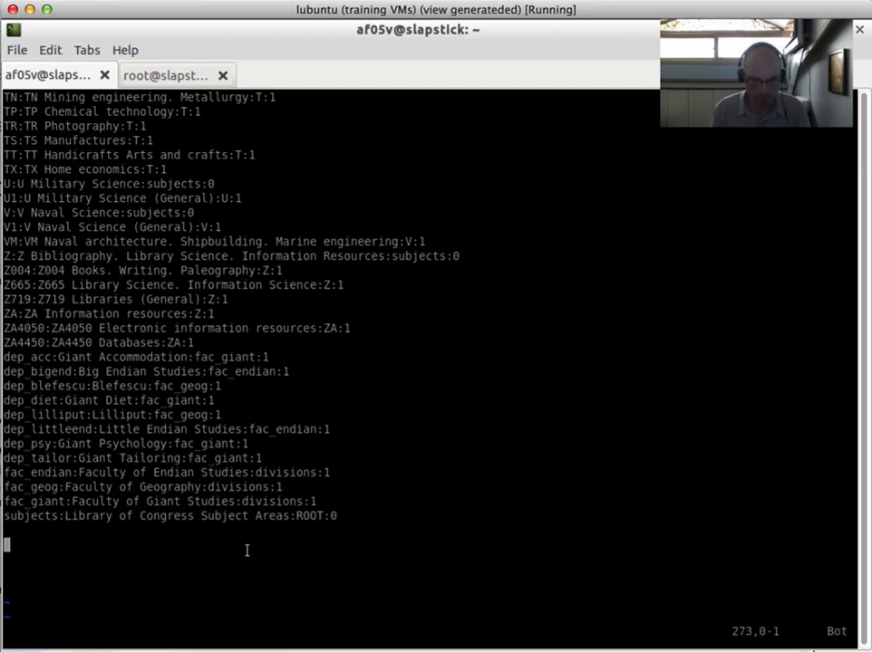
key("p")
- Move the fac_endian, fac_geog and fac_giant lines directly beneath the University of Lilliput divisions line
key("Up")
key("Up")
key("Up")
key("Up")
key("Up")
key("Up")
key("Up")
key("Up")
key("Up")
key("Up")
key("Up")
key("Up")
key("Up")
key("Up")
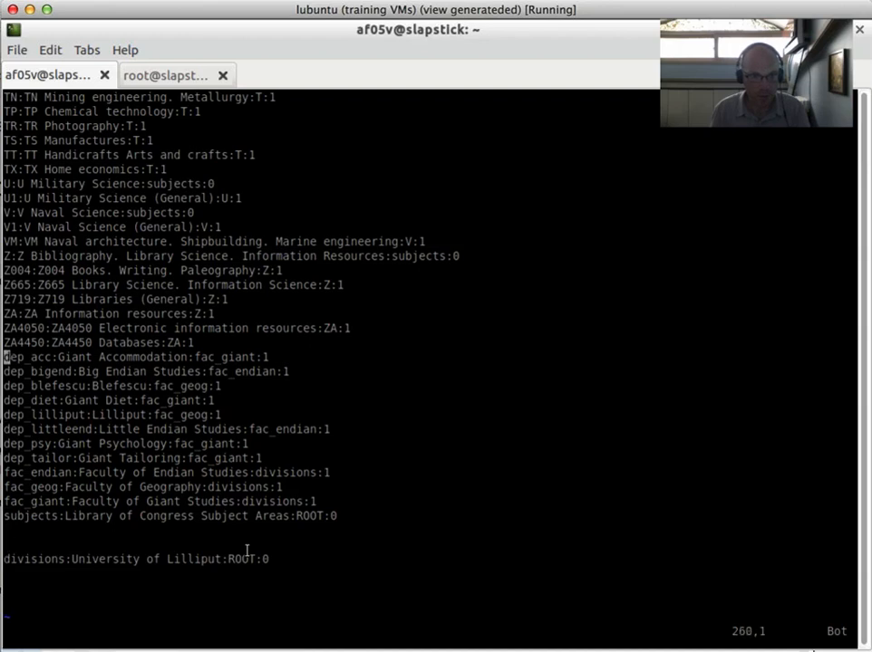
key("Down")
key("Down")
key("Down")
key("Down")
key("Down")
key("Down")
key("Down")
key("Down")
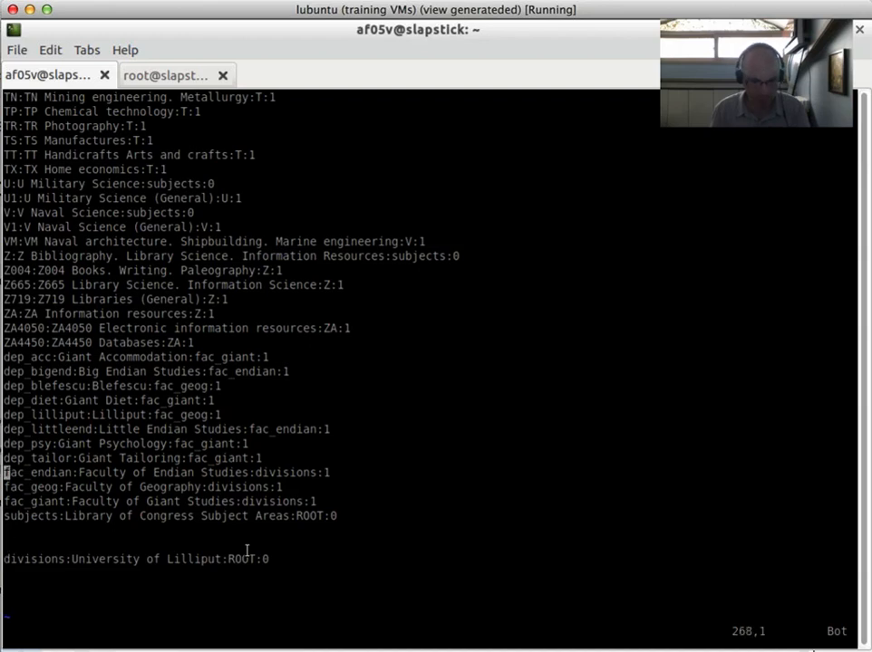
key("shift+v")
key("Down")
key("Down")
key("Down")
key("Up")
key("d")
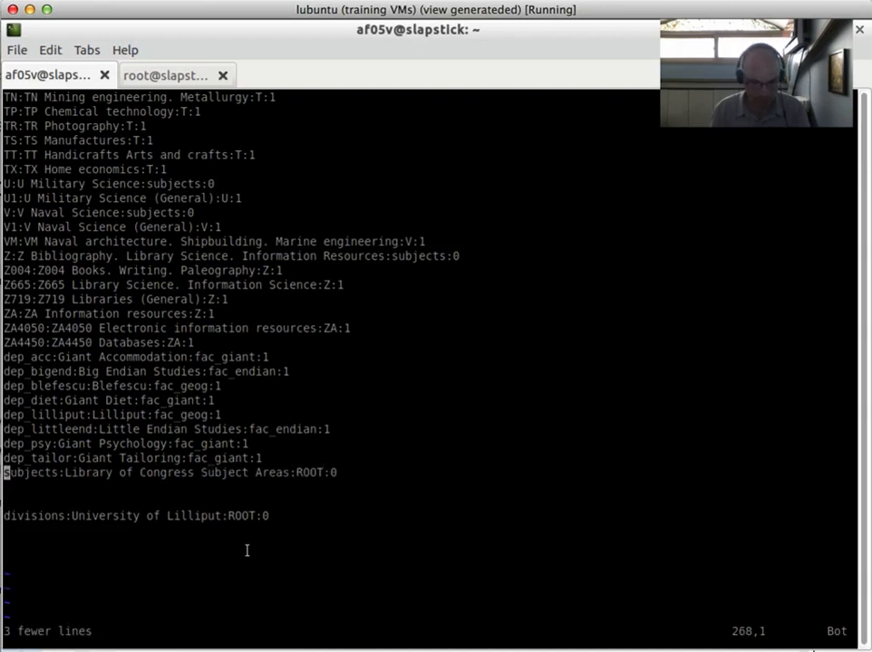
key("Down")
key("Down")
key("Down")
key("p")
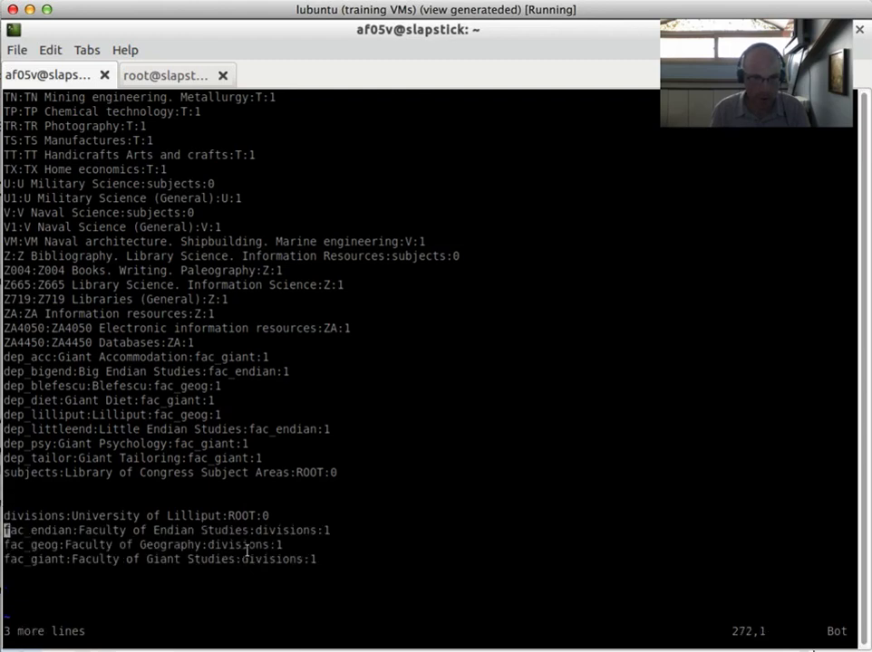
- Move the eight department lines from dep_acc to dep_tailor directly beneath the fac_giant line
key("Up")
key("Up")
key("Up")
key("Up")
key("Up")
key("Up")
key("Up")
key("Up")
key("Up")
key("Up")
key("Up")
key("Up")
key("Up")
key("Up")
key("Down")
key("Down")
key("shift+v")
key("Down")
key("Down")
key("Down")
key("Down")
key("Down")
key("Down")
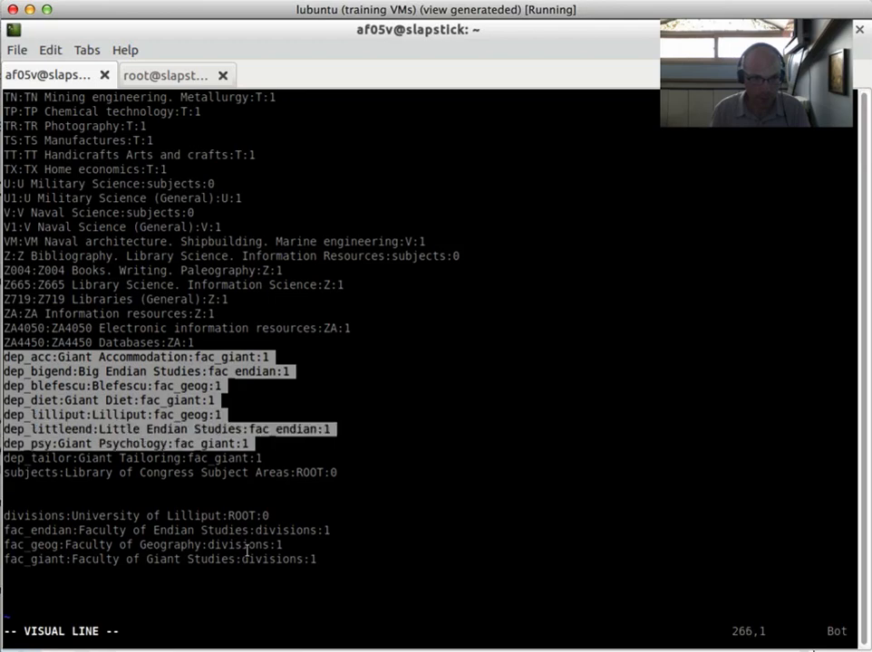
key("Down")
key("d")
key("Down")
key("Down")
key("Down")
key("Down")
key("Down")
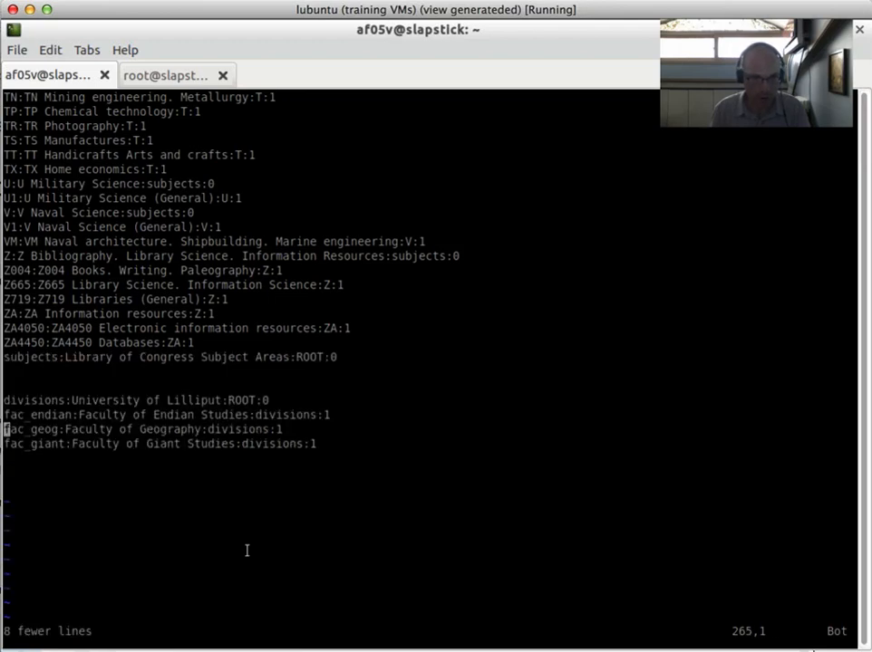
key("Down")
key("p")
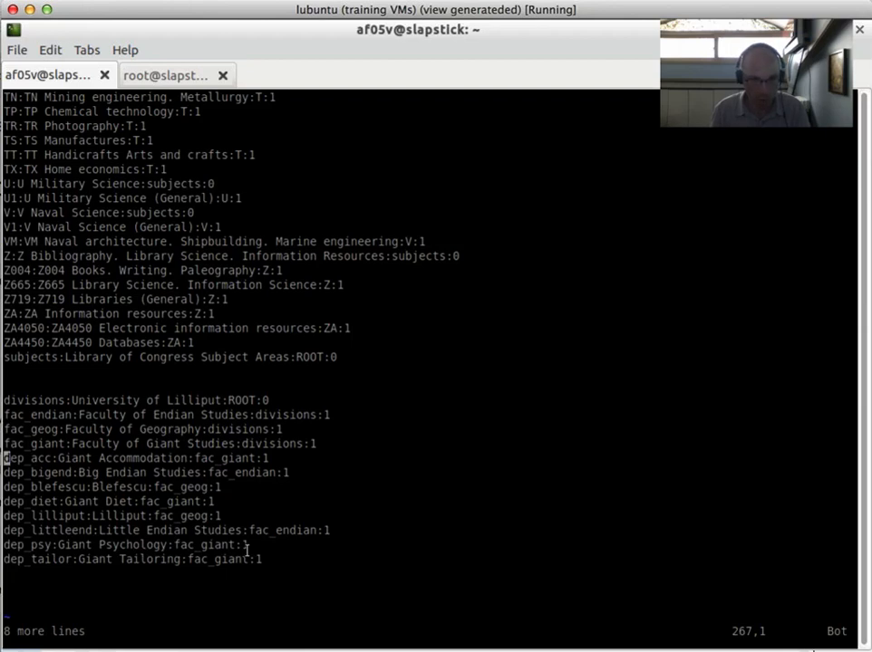
- Move the dep_bigend line directly beneath its parent line, fac_endian
key("Down")
key("d")
key("d")
key("Up")
key("Up")
key("Up")
key("Up")
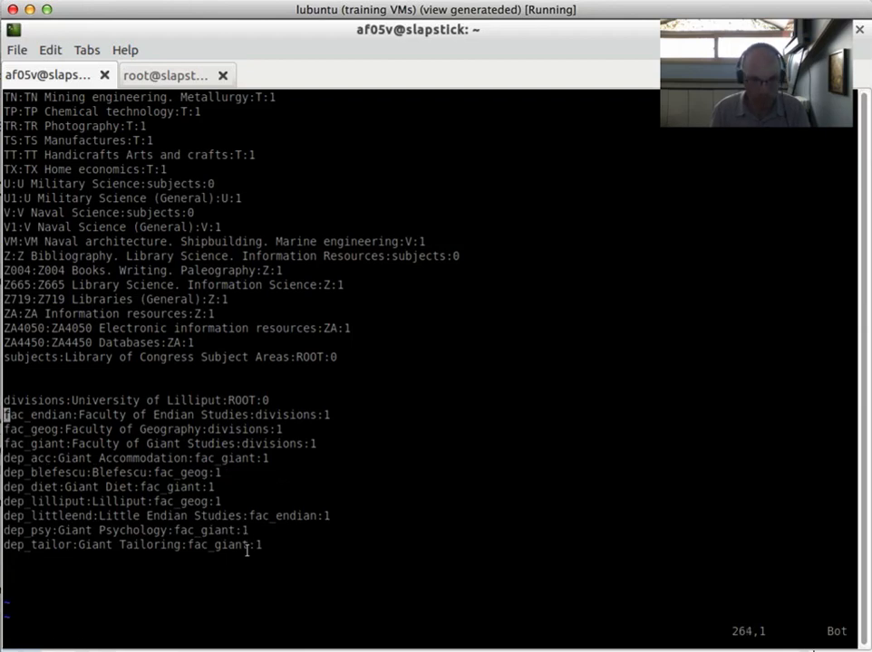
key("p")
- Move the dep_littleend line directly beneath dep_bigend in the Faculty of Endian Studies group
key("Down")
key("Down")
key("Down")
key("Down")
key("Down")
key("Down")
key("Down")
key("Down")
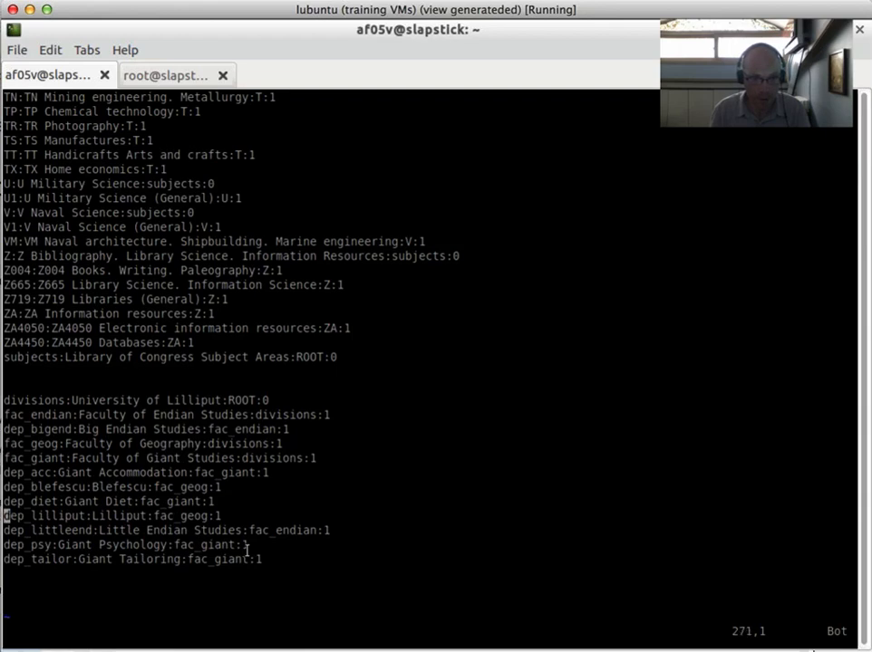
key("Up")
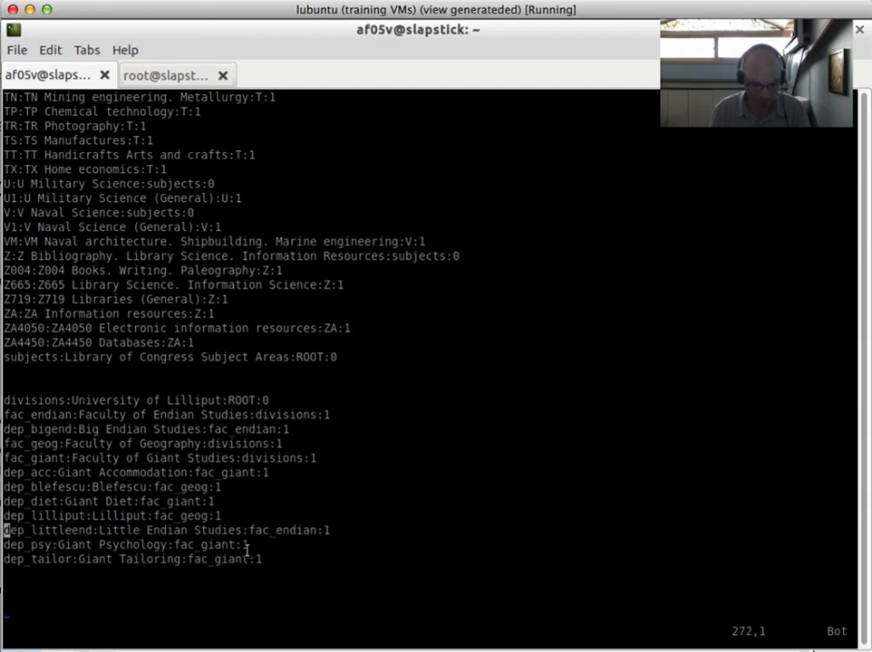
key("d")
key("d")
key("Up")
key("Up")
key("Up")
key("Up")
key("Up")
key("Up")
key("Up")
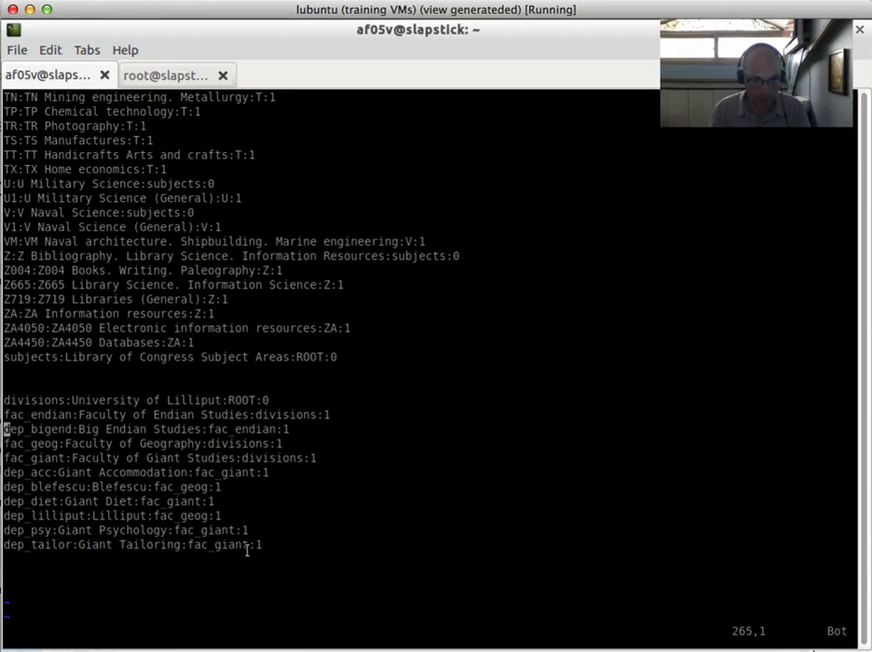
key("p")
- Insert one blank line above the fac_endian line and two blank lines above each of the fac_geog and fac_giant lines
key("Up")
key("Up")
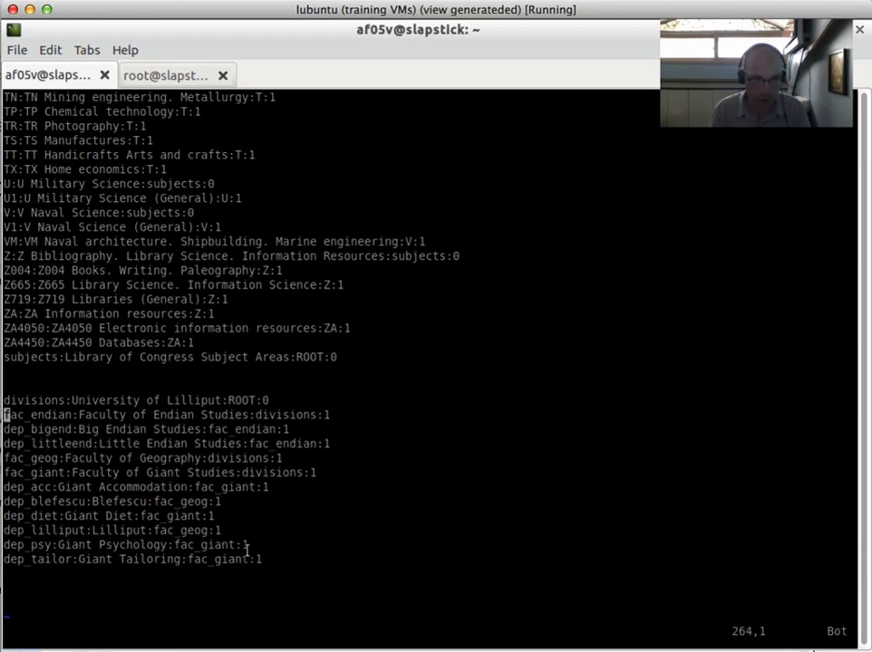
key("i")
key("Return")
key("Down")
key("Down")
key("Down")
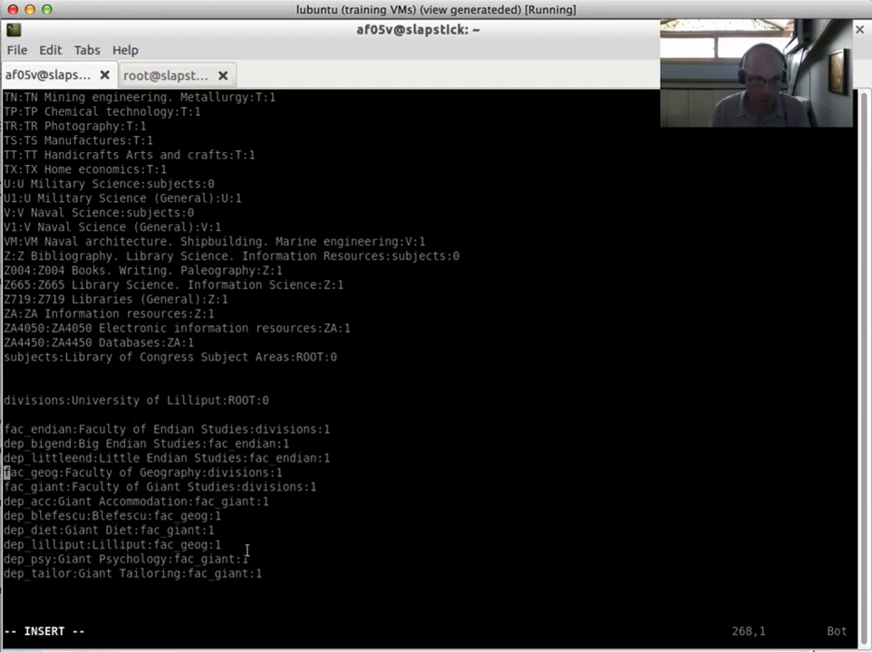
key("Return")
key("Return")
key("Down")
key("Return")
key("Return")
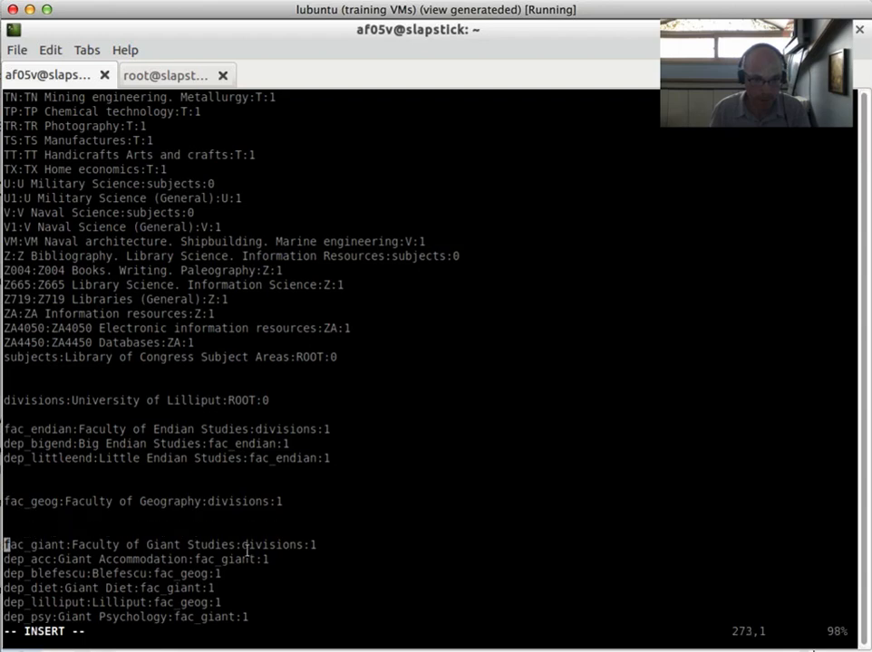
- Move the dep_lilliput line directly beneath its parent line, fac_geog
key("Down")
key("Down")
key("Down")
key("Down")
key("Escape")
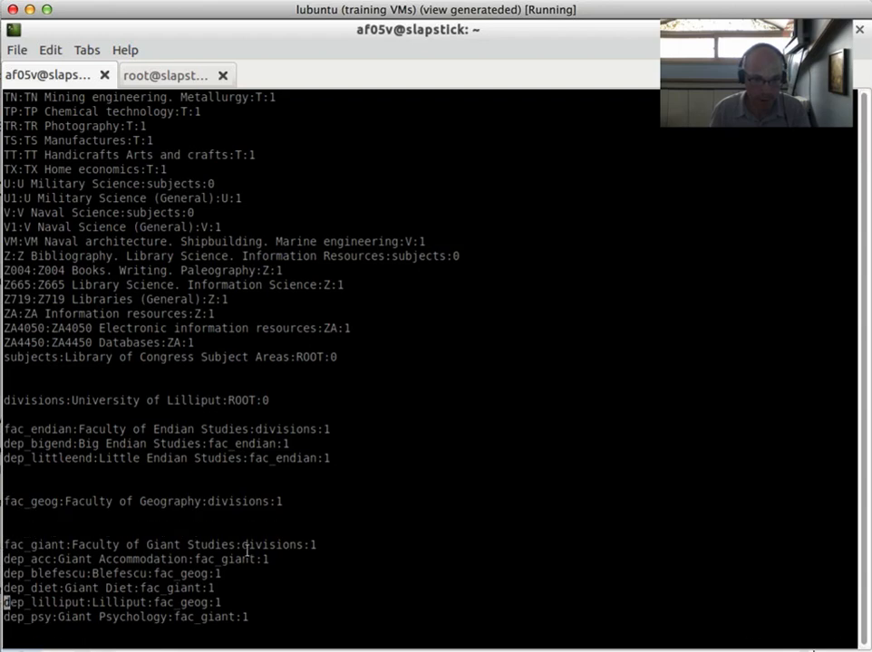
key("d")
key("d")
key("Up")
key("Up")
key("Up")
key("Up")
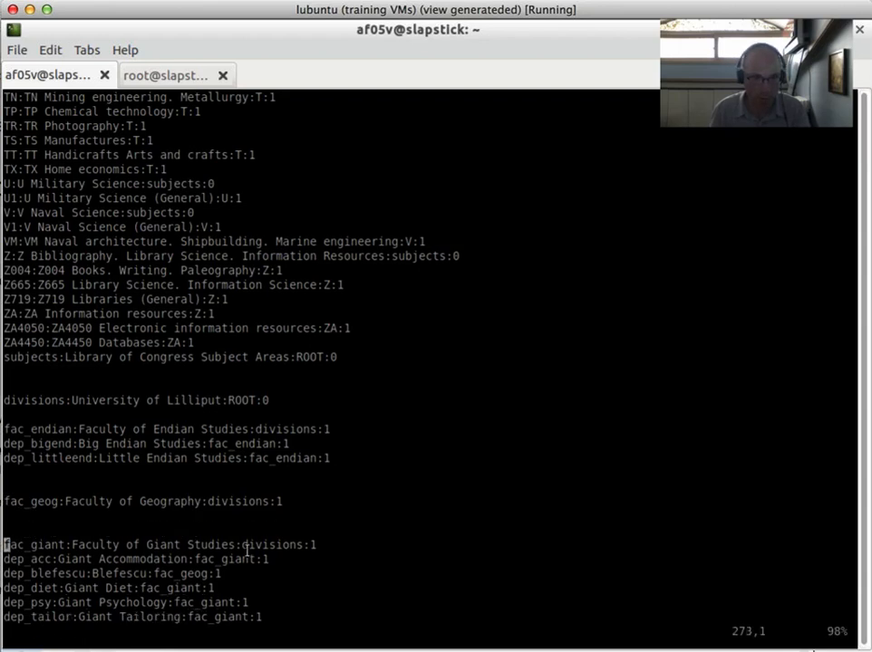
key("Up")
key("Up")
key("Up")
key("p")
- Move the dep_blefescu line directly beneath dep_lilliput in the Faculty of Geography group
key("Down")
key("Down")
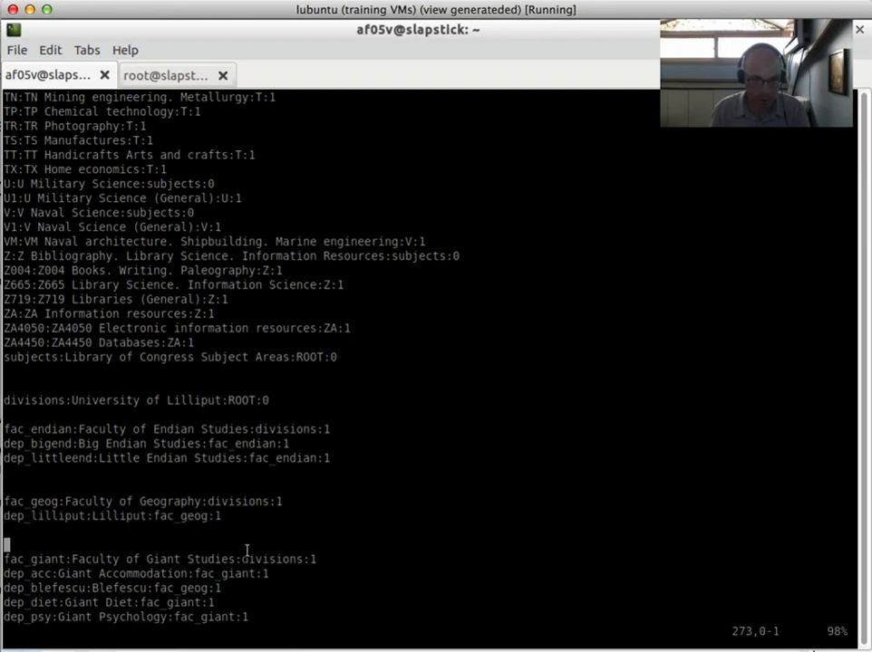
key("Down")
key("Down")
key("Down")
key("d")
key("d")
key("Up")
key("Up")
key("Up")
key("Up")
key("Up")
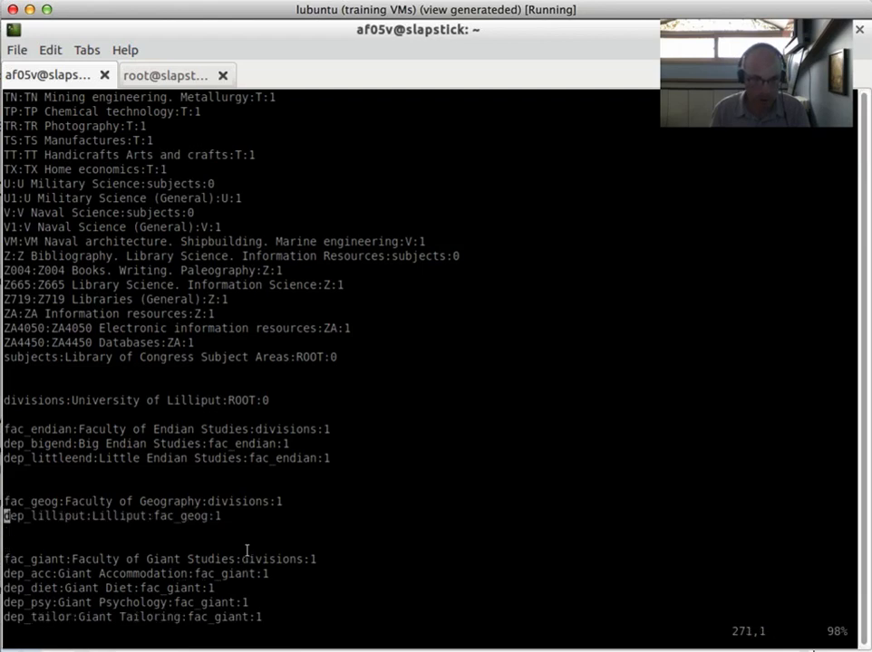
key("p")
- Delete one of the two blank lines above fac_geog and one of the two above fac_giant
key("Down")
key("Down")
key("Down")
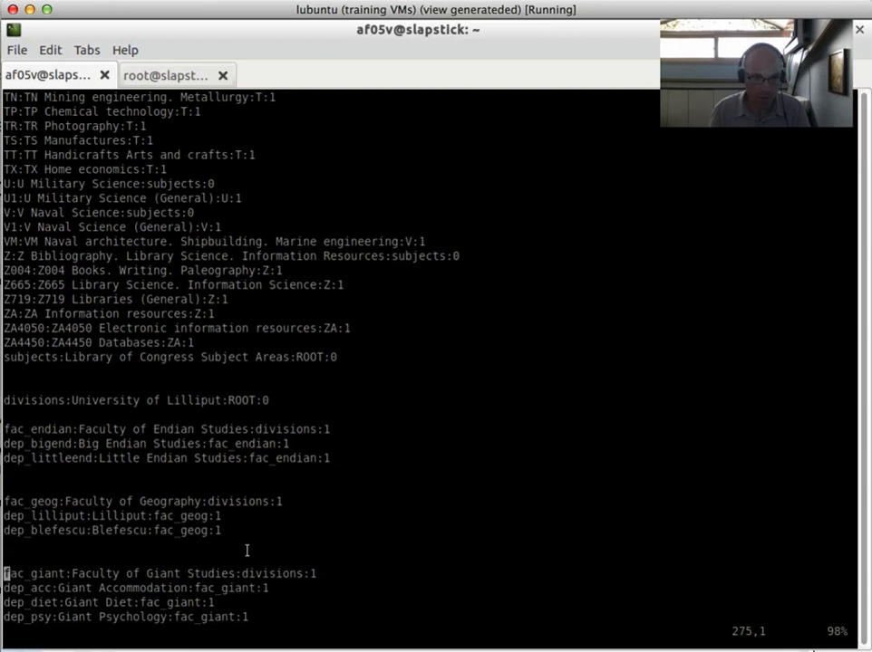
key("shift+g")
key("Up")
key("Up")
key("Up")
key("Up")
key("Up")
key("Up")
key("Up")
key("Up")
key("Up")
key("Up")
key("Up")
key("Up")
key("Up")
key("Up")
key("Up")
key("Up")
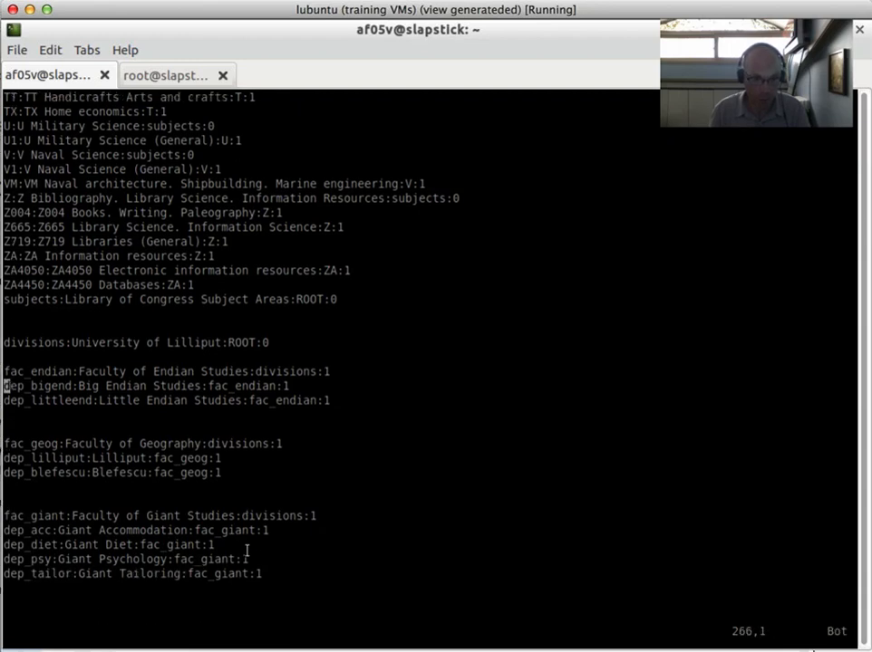
key("Down")
key("Down")
key("d")
key("d")
key("Down")
key("Down")
key("Down")
key("Down")
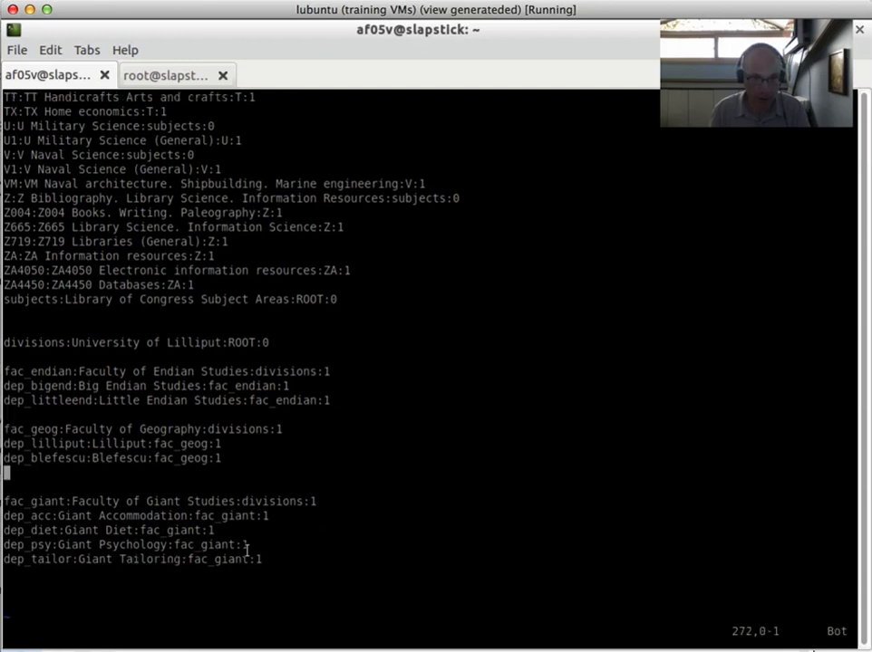
key("d")
key("d")
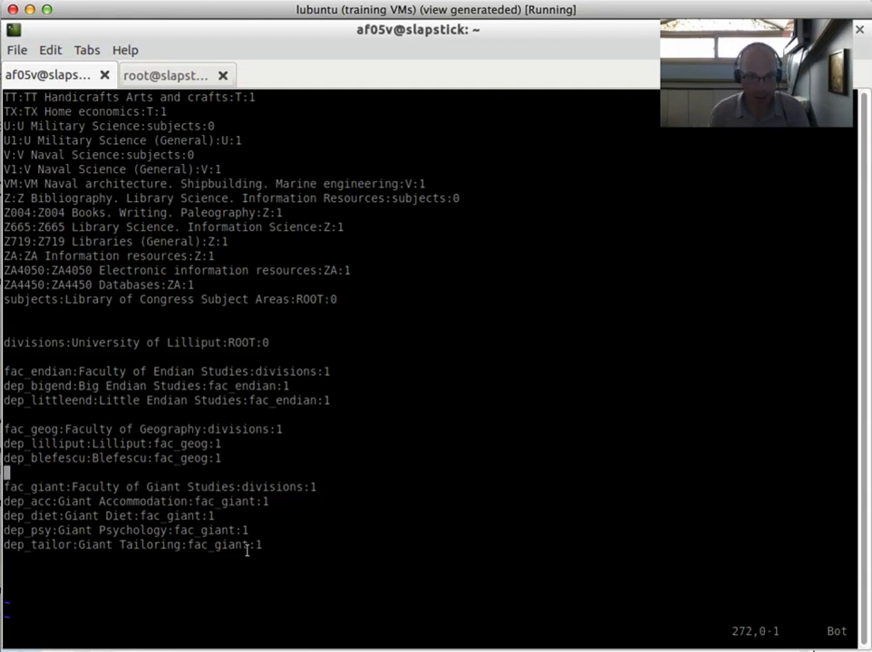
key("Up")
key("Right")
key("Right")
key("Right")
key("Right")
key("Right")
key("Right")
key("Right")
key("Right")
key("Right")
key("Right")
key("Right")
key("Right")
key("Right")
key("Right")
key("Right")
key("Right")
key("Right")
key("Right")
key("Right")
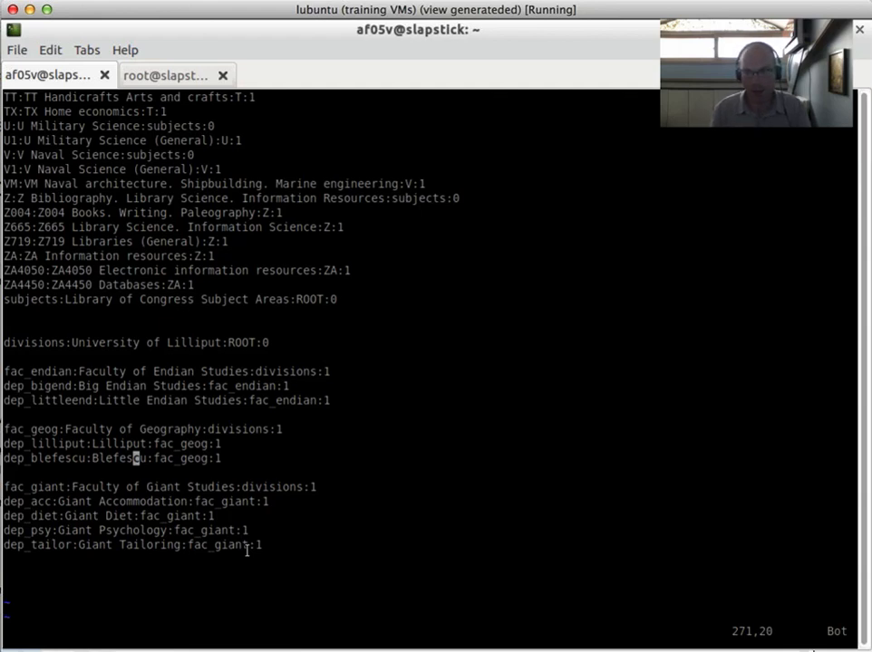
- Try to quit the editor without saving the regrouped newsubjects file
type(":q")
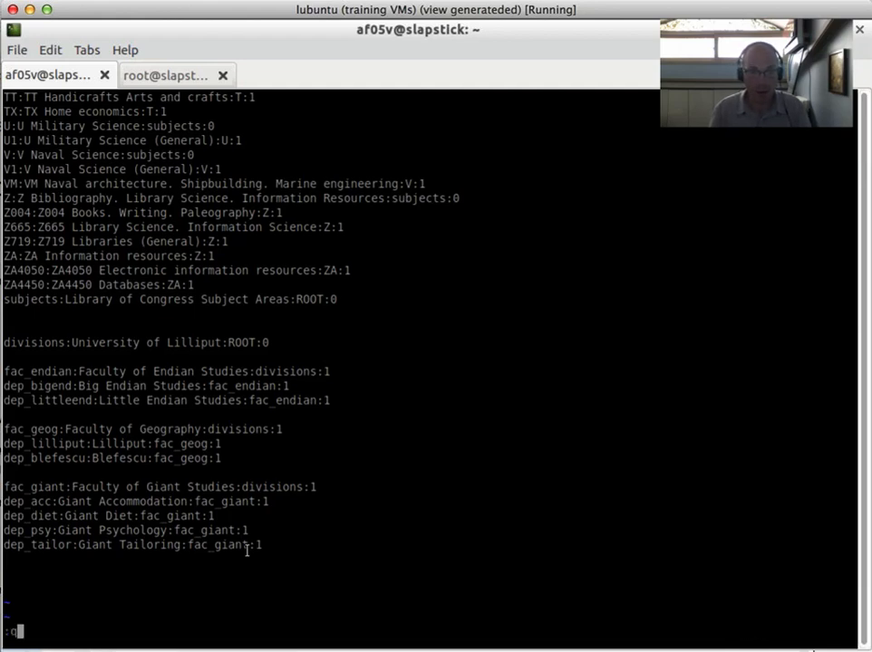
key("Return")
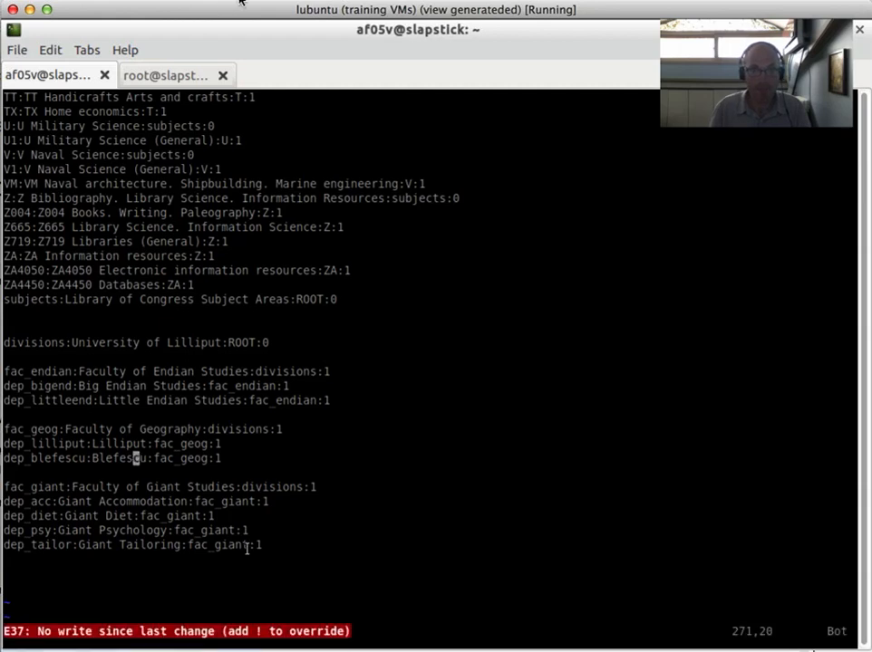